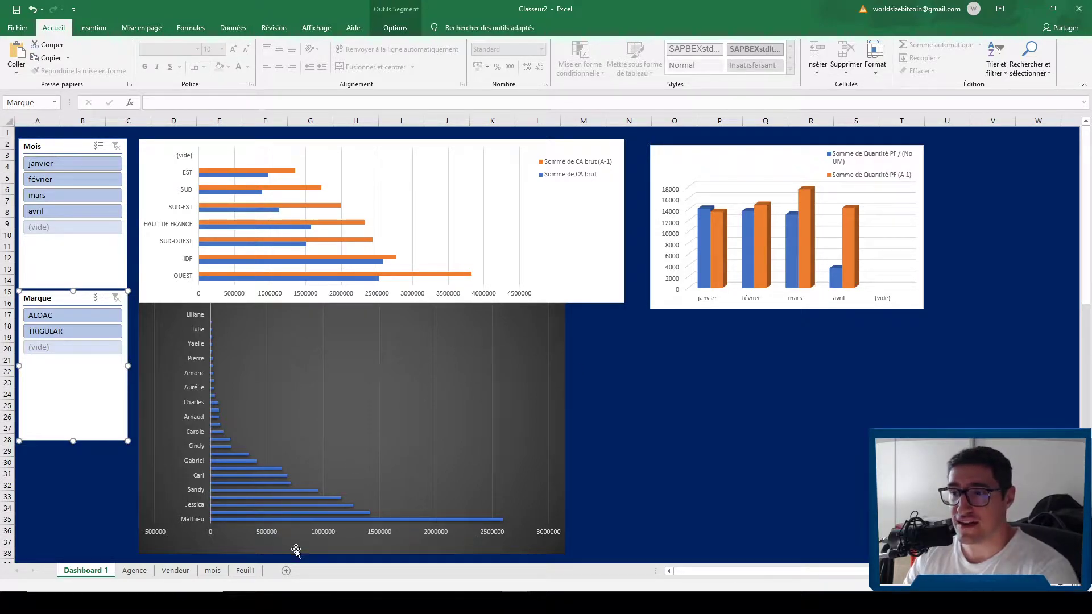
# Examine the source data on the Feuil1 sheet, from the Mois column across to the CA brut columns
pyautogui.click(250, 571)
pyautogui.click(329, 245)
pyautogui.moveTo(488, 213); pyautogui.dragTo(86, 132)
pyautogui.click(354, 211)
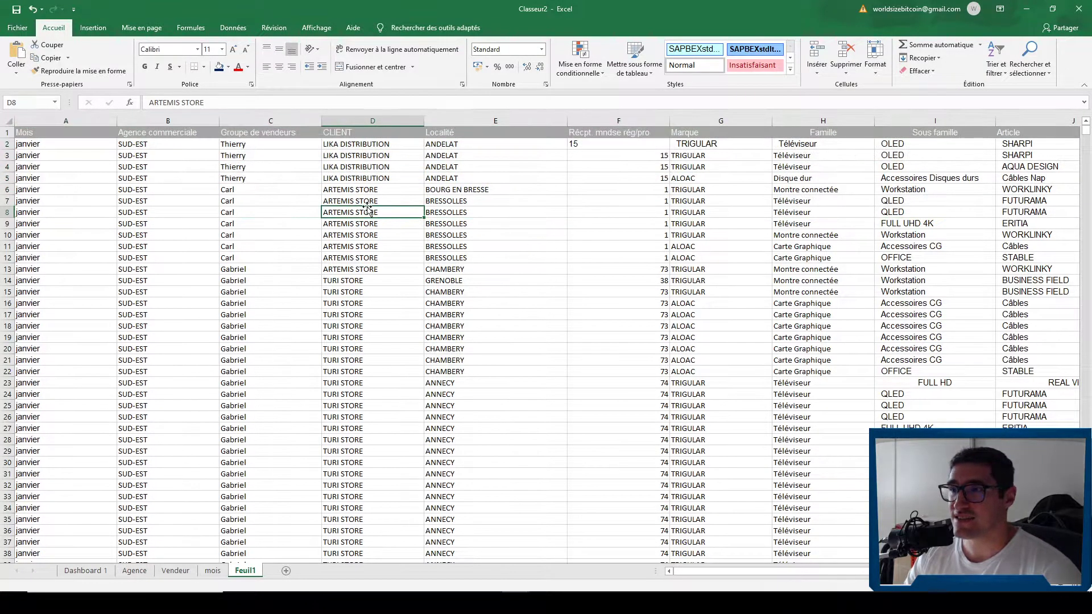
pyautogui.click(520, 197)
pyautogui.moveTo(297, 169); pyautogui.dragTo(962, 474)
pyautogui.click(905, 474)
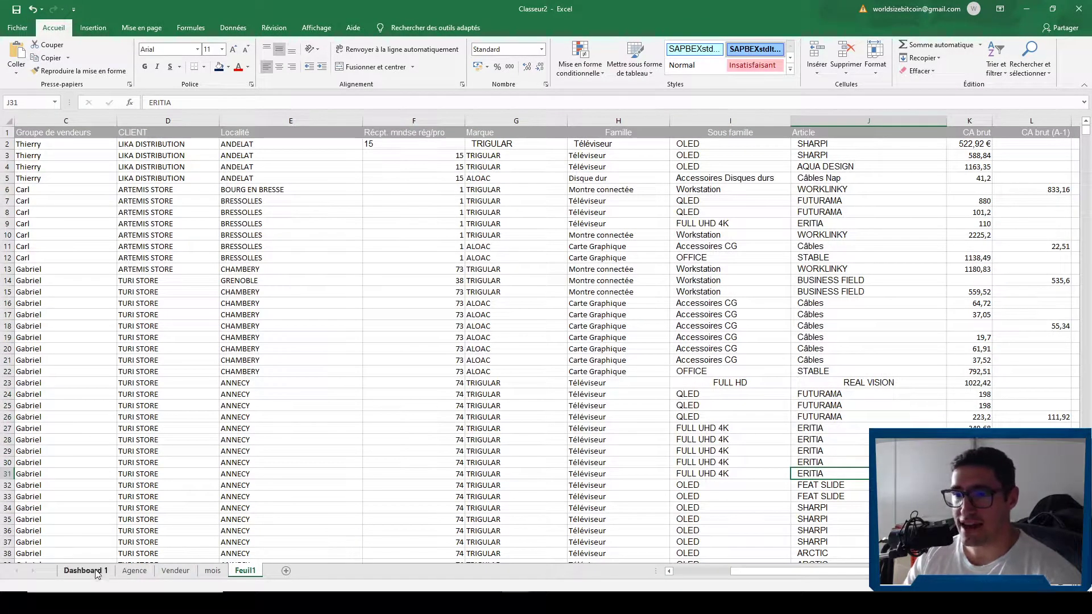
# Return to Dashboard 1 and examine the agency revenue, salesperson and monthly quantity charts
pyautogui.click(84, 570)
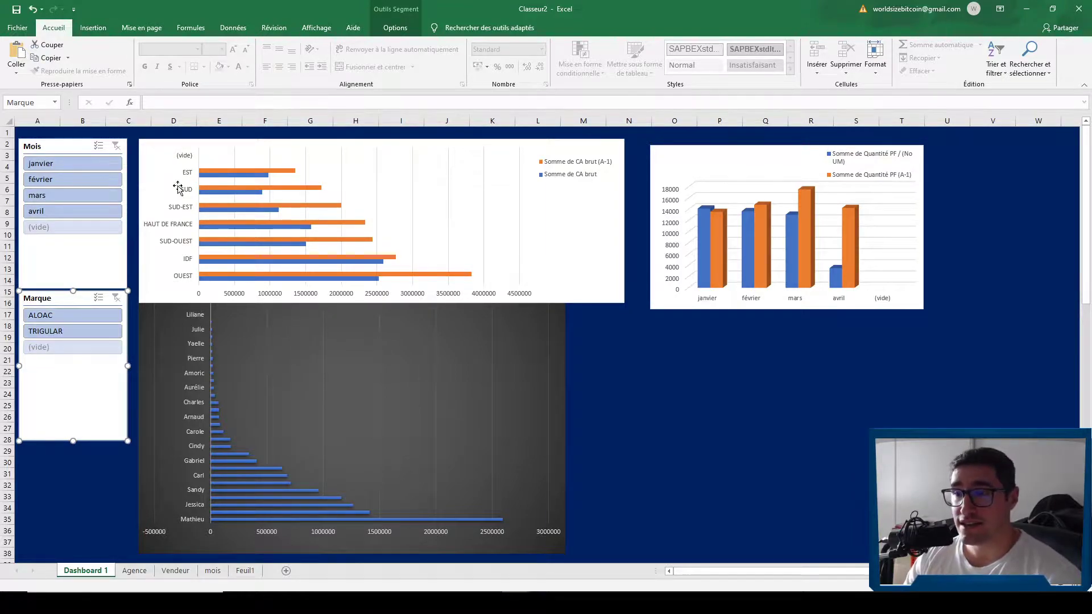
pyautogui.click(163, 171)
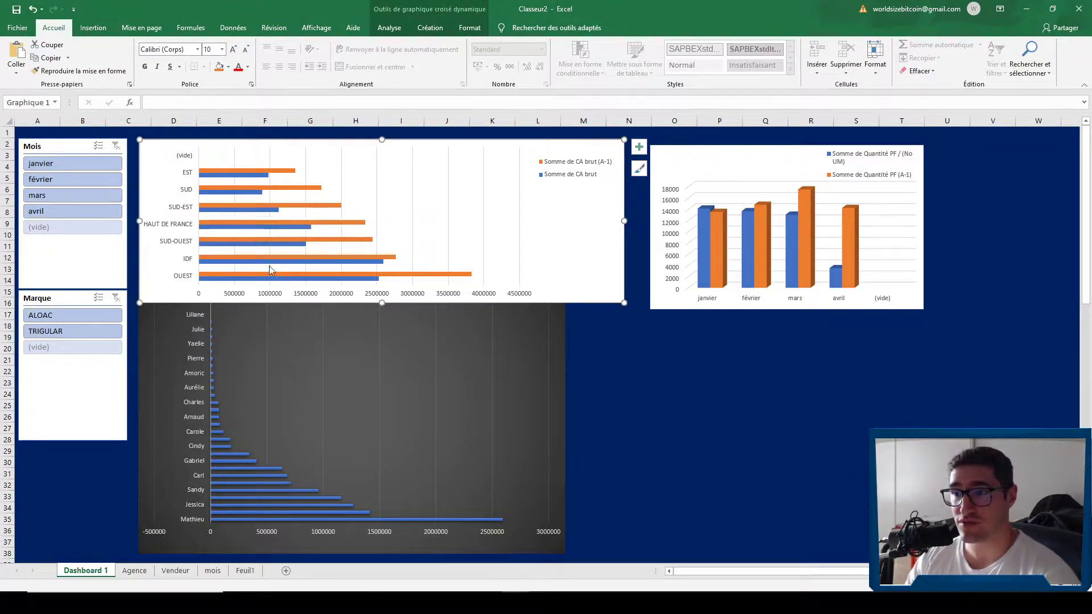
pyautogui.click(236, 434)
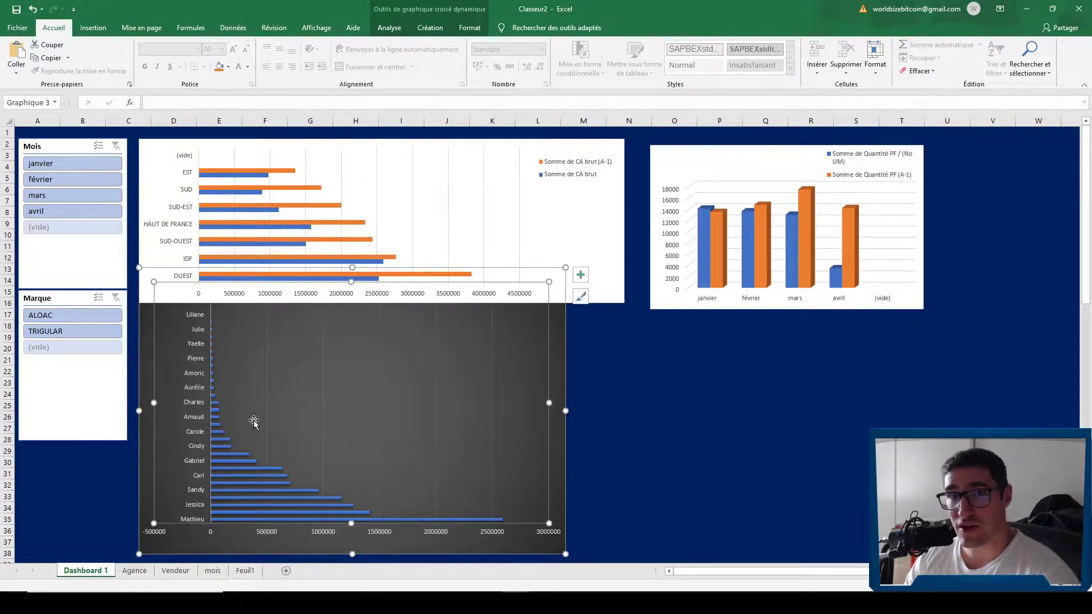
pyautogui.click(765, 369)
pyautogui.click(709, 168)
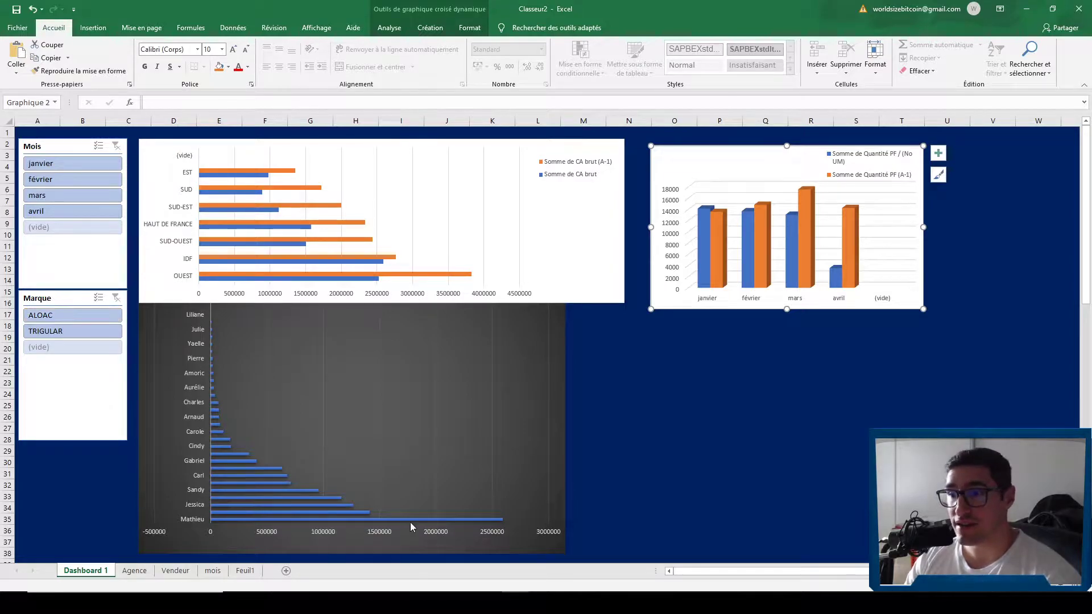
# Review the rows of the Feuil1 data table that feed the dashboard charts
pyautogui.click(246, 571)
pyautogui.scroll(-1, 516, 261)
pyautogui.scroll(-2, 516, 262)
pyautogui.scroll(2, 516, 262)
pyautogui.moveTo(691, 250); pyautogui.dragTo(434, 261)
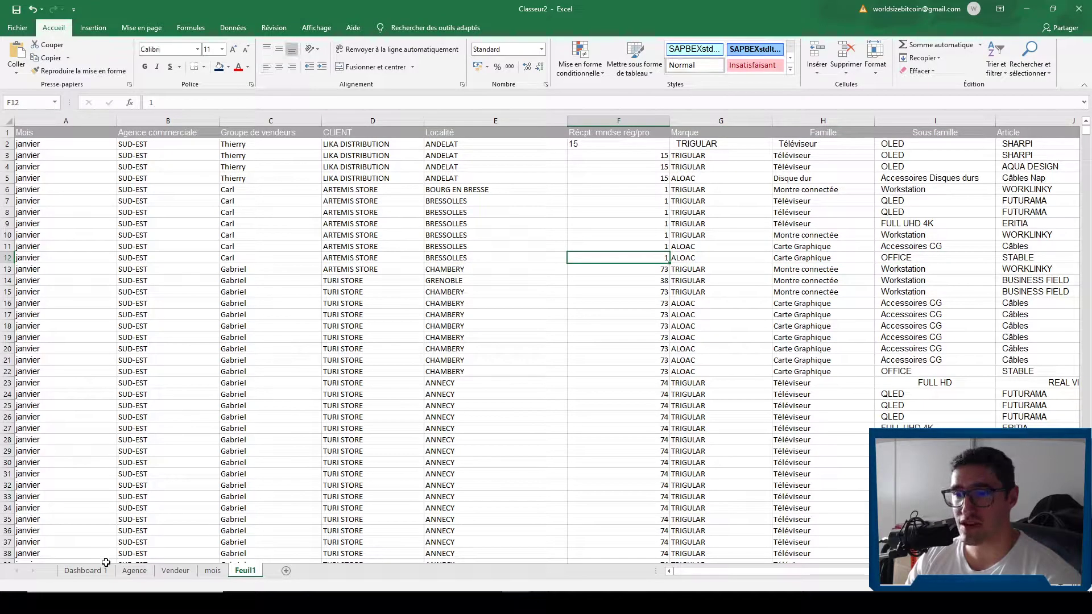
# Filter the Dashboard 1 charts to the ALOAC brand with the Marque slicer
pyautogui.click(86, 571)
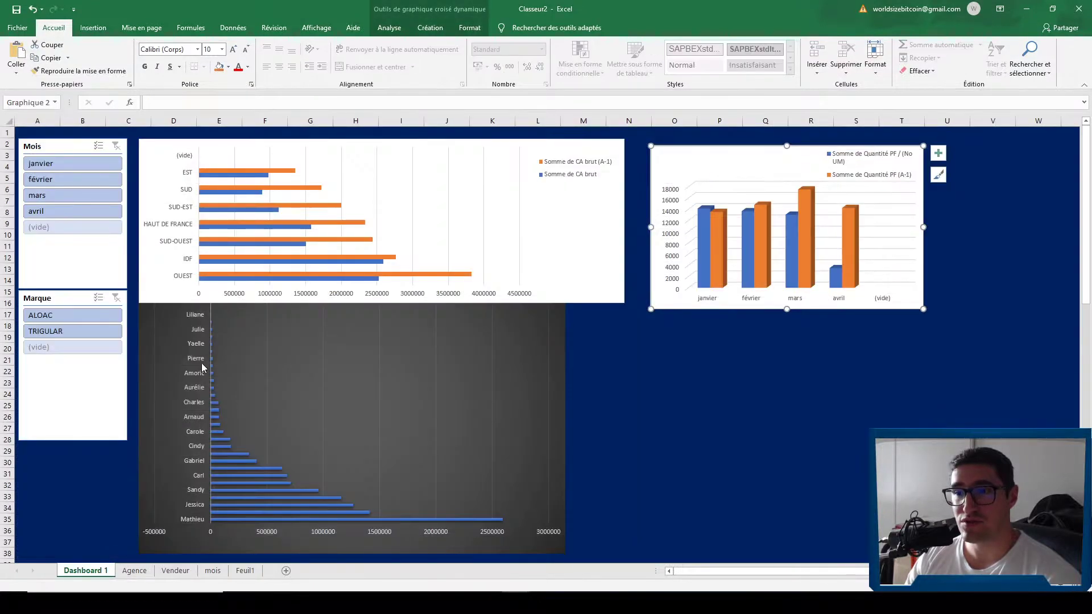
pyautogui.click(67, 322)
pyautogui.click(271, 464)
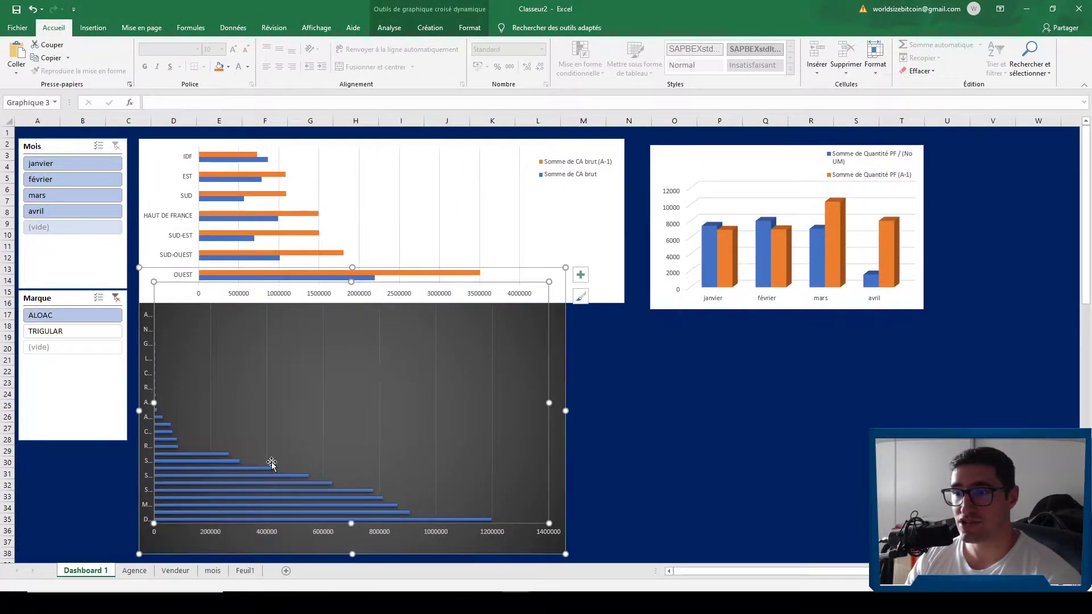
pyautogui.click(614, 384)
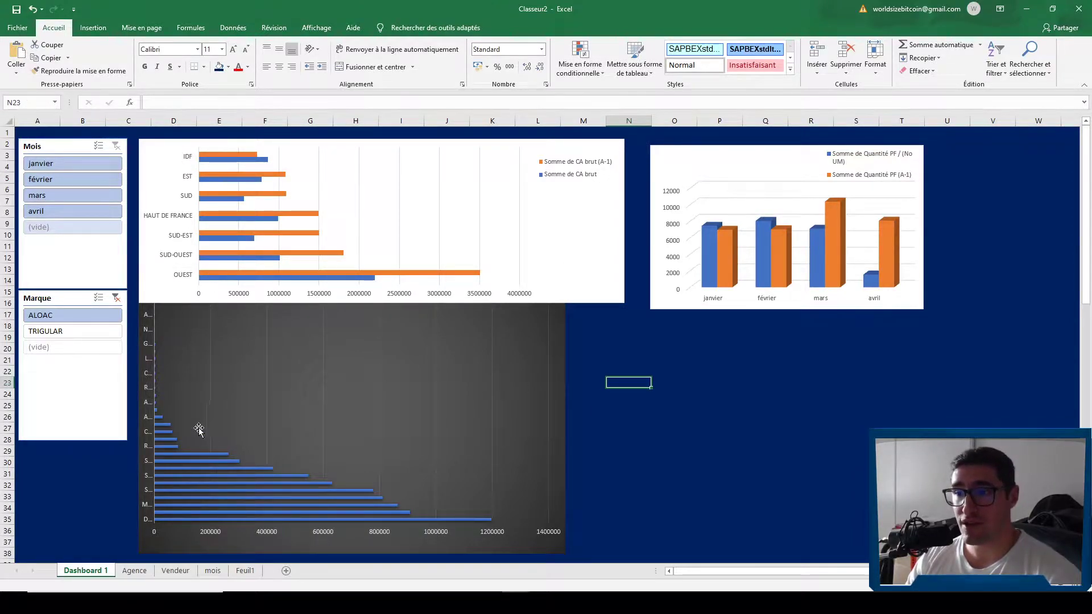
# Narrow the plot area of the salesperson bar chart so the full name labels fit beside the bars
pyautogui.click(158, 402)
pyautogui.moveTo(211, 400); pyautogui.dragTo(224, 401)
pyautogui.click(165, 481)
pyautogui.click(146, 193)
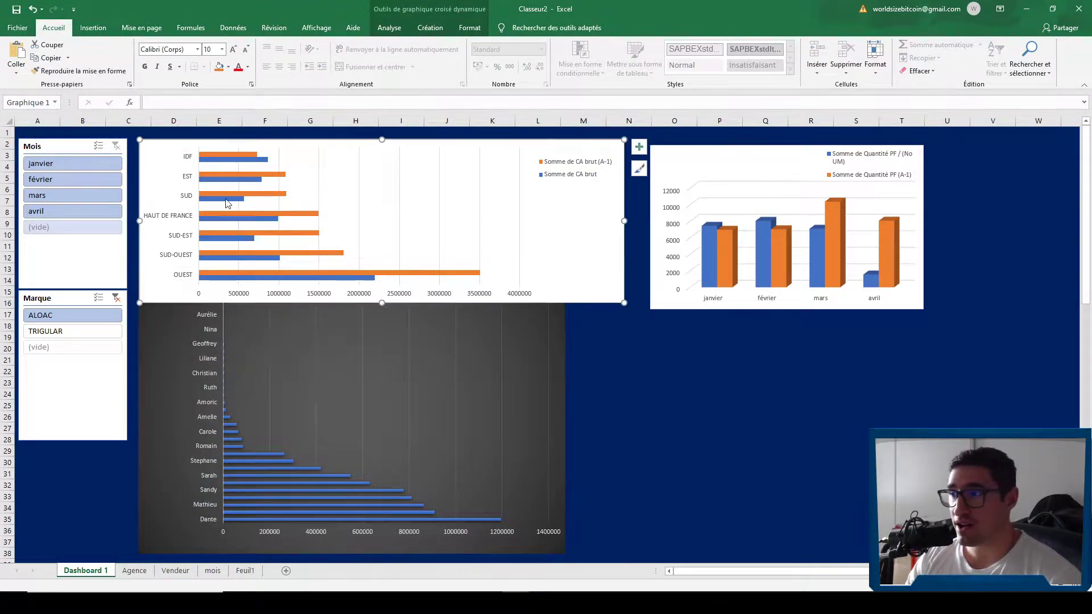
# Switch the Marque filter back and forth between TRIGULAR and ALOAC to compare the charts for each brand
pyautogui.click(819, 347)
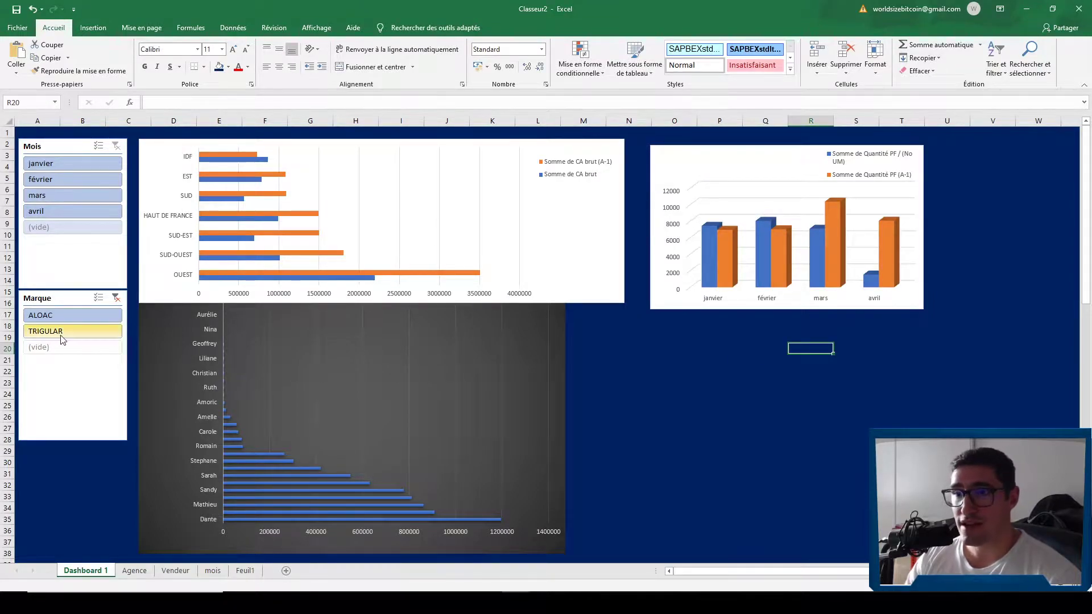
pyautogui.click(90, 332)
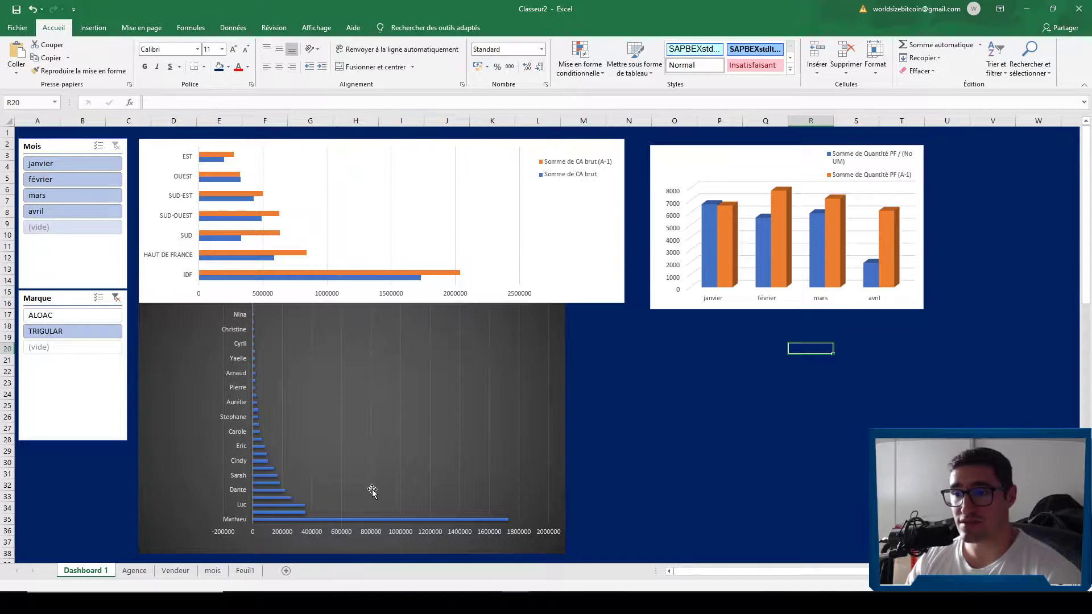
pyautogui.click(49, 316)
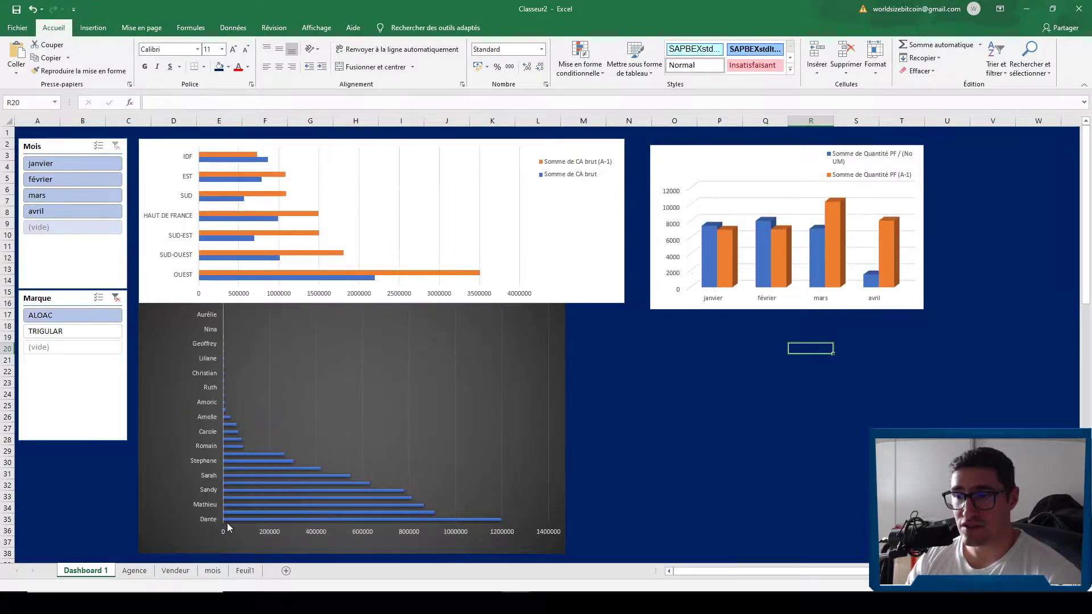
pyautogui.click(62, 332)
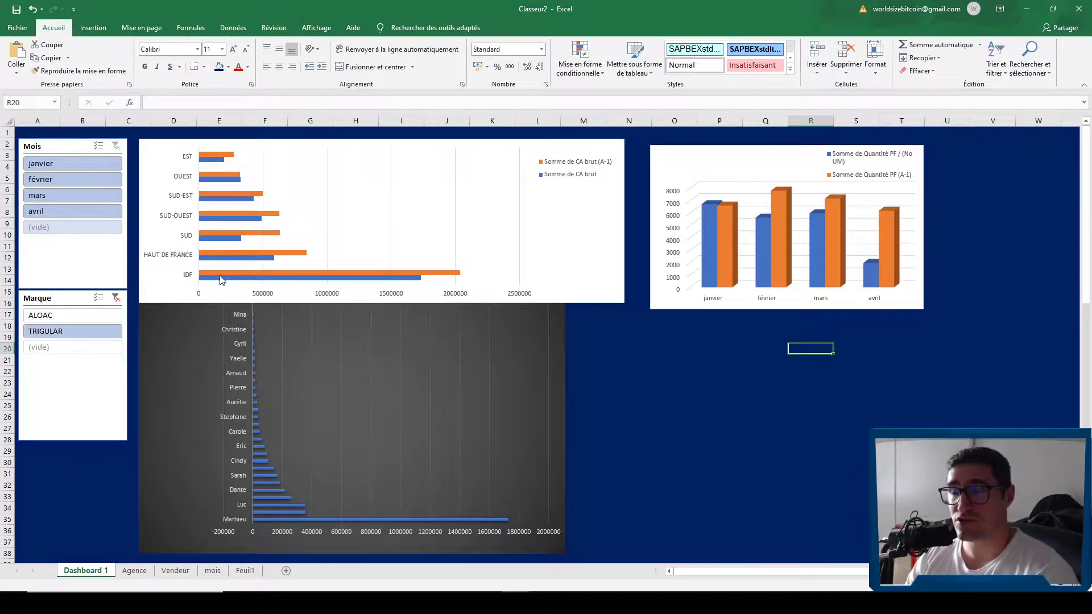
pyautogui.moveTo(214, 278)
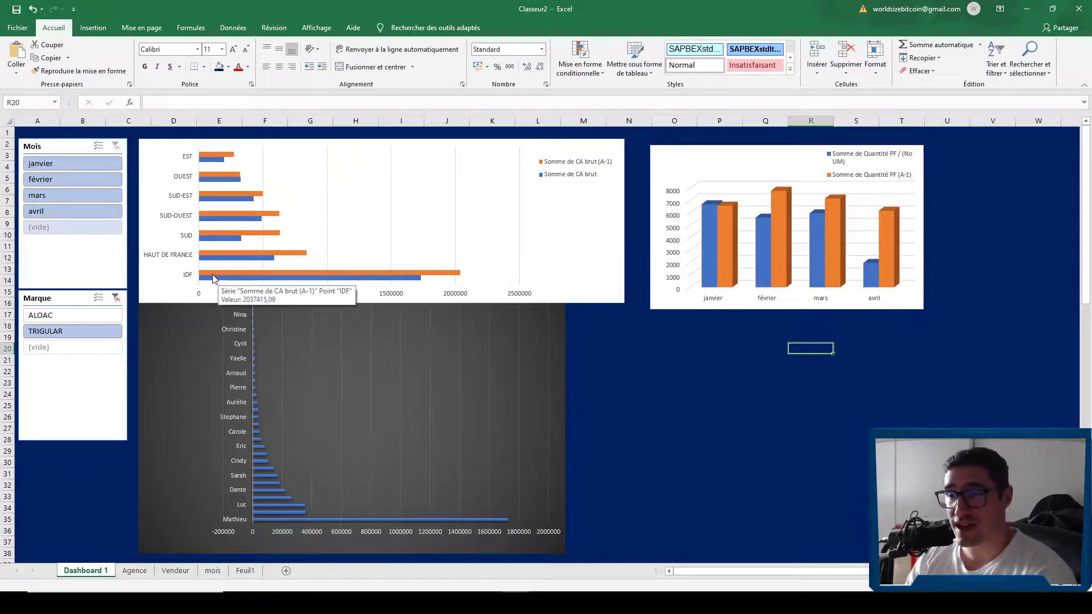
pyautogui.click(114, 316)
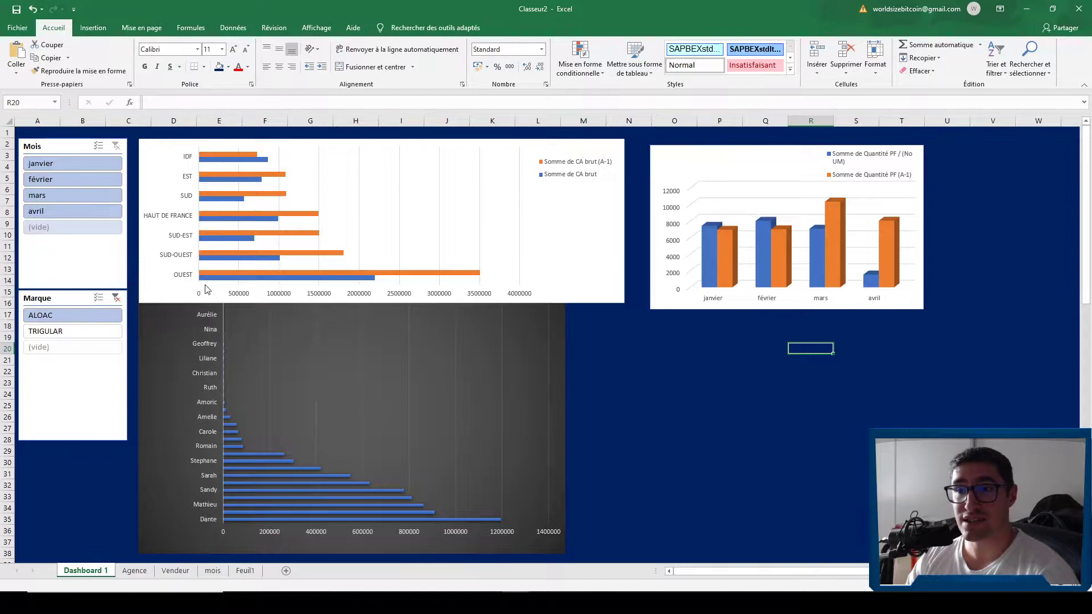
# Check the source rows on Feuil1 and clear the Marque slicer filter on Dashboard 1
pyautogui.moveTo(287, 283)
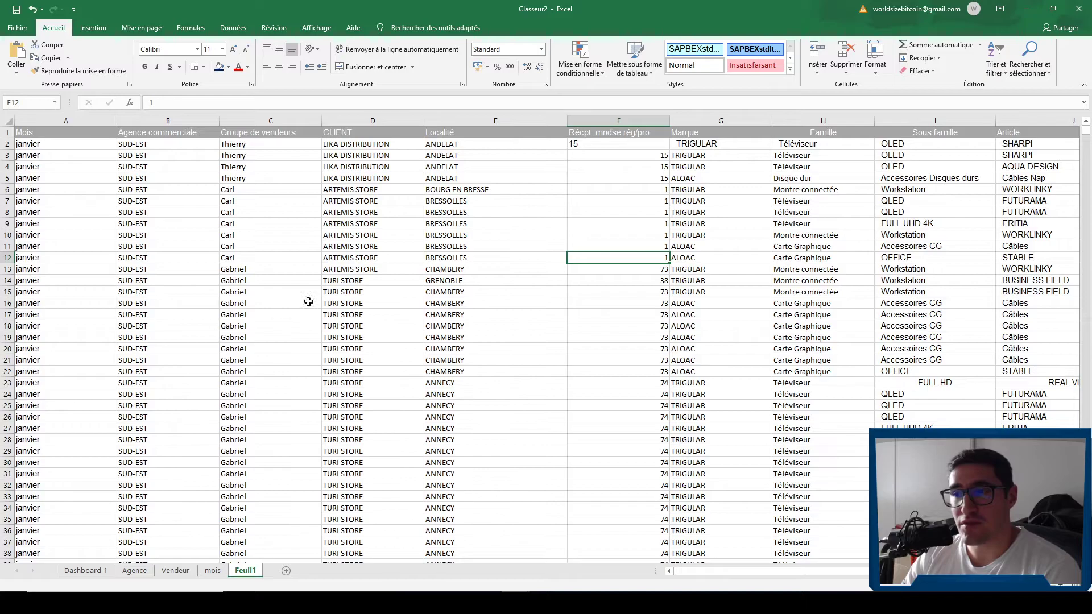
pyautogui.click(309, 302)
pyautogui.click(554, 226)
pyautogui.click(467, 302)
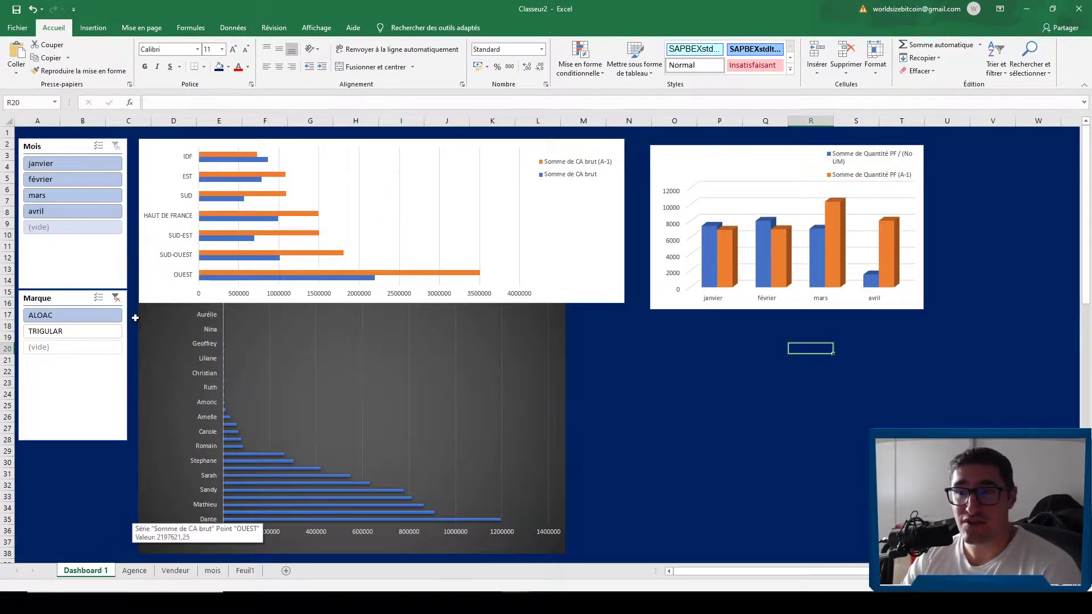
pyautogui.click(116, 298)
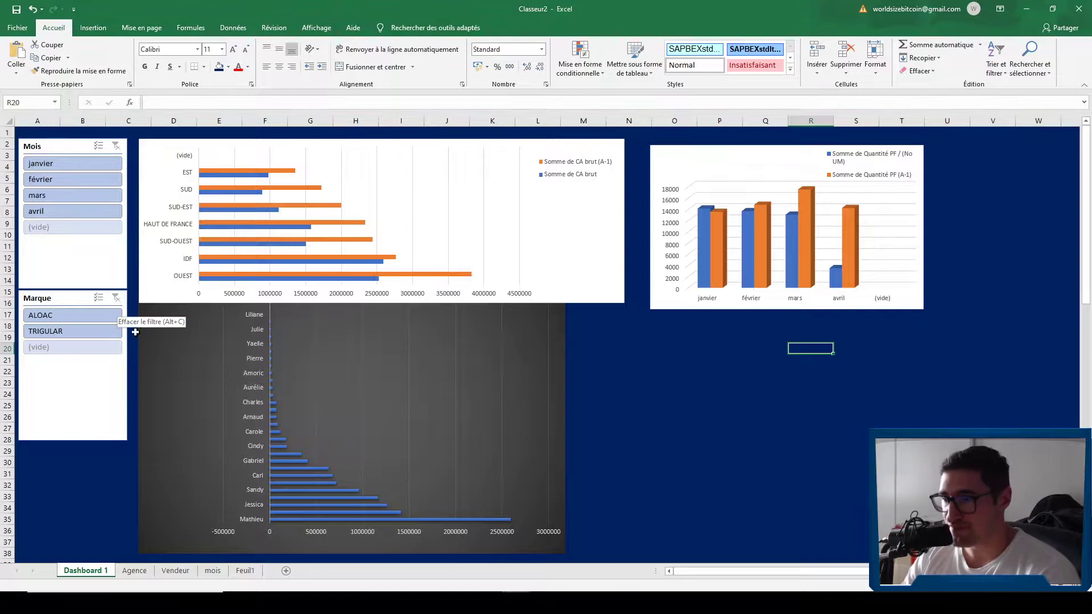
# Examine the Feuil1 column headers Mois, Agence commerciale, Groupe de vendeurs, CLIENT and Localité
pyautogui.click(252, 573)
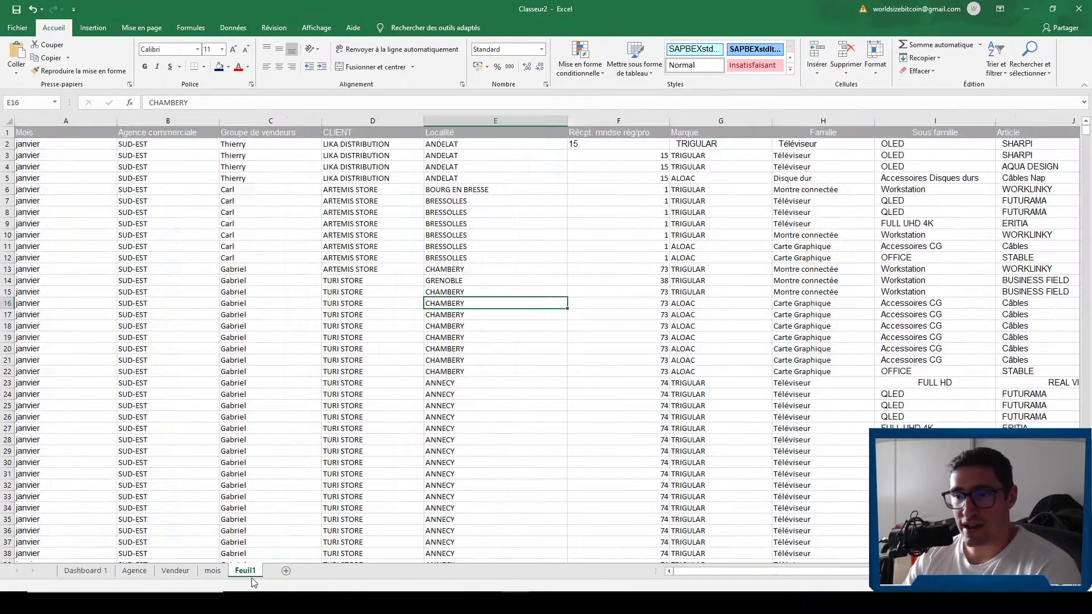
pyautogui.moveTo(372, 246); pyautogui.dragTo(23, 143)
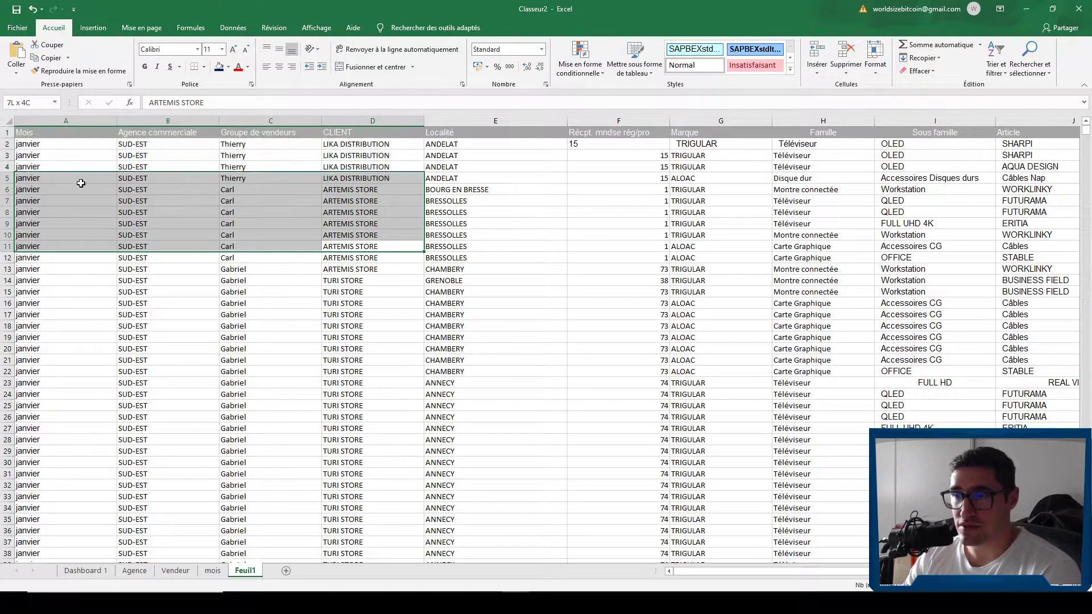
pyautogui.click(79, 178)
pyautogui.click(53, 131)
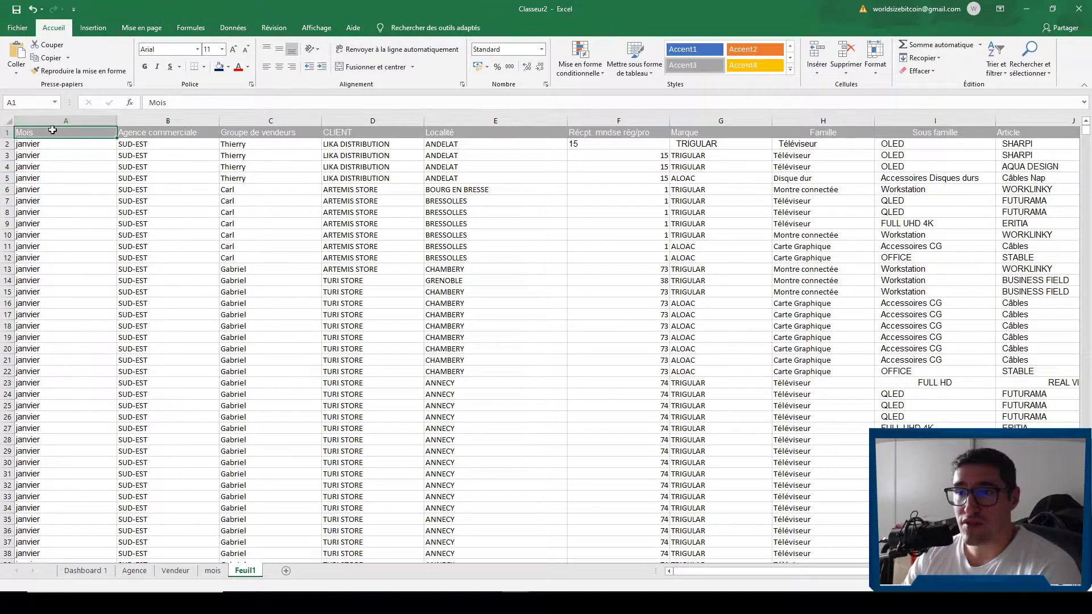
pyautogui.click(168, 121)
pyautogui.click(181, 134)
pyautogui.click(251, 132)
pyautogui.click(367, 132)
pyautogui.click(536, 120)
pyautogui.click(628, 188)
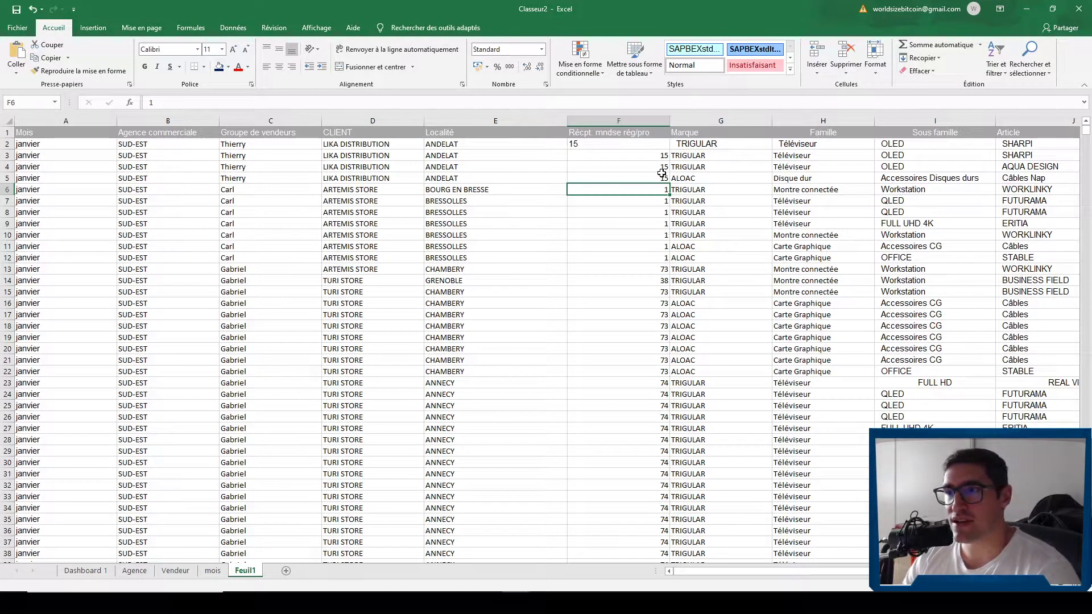
# Go through the first record in row 2 of Feuil1 column by column, from Mois to Marque
pyautogui.click(67, 143)
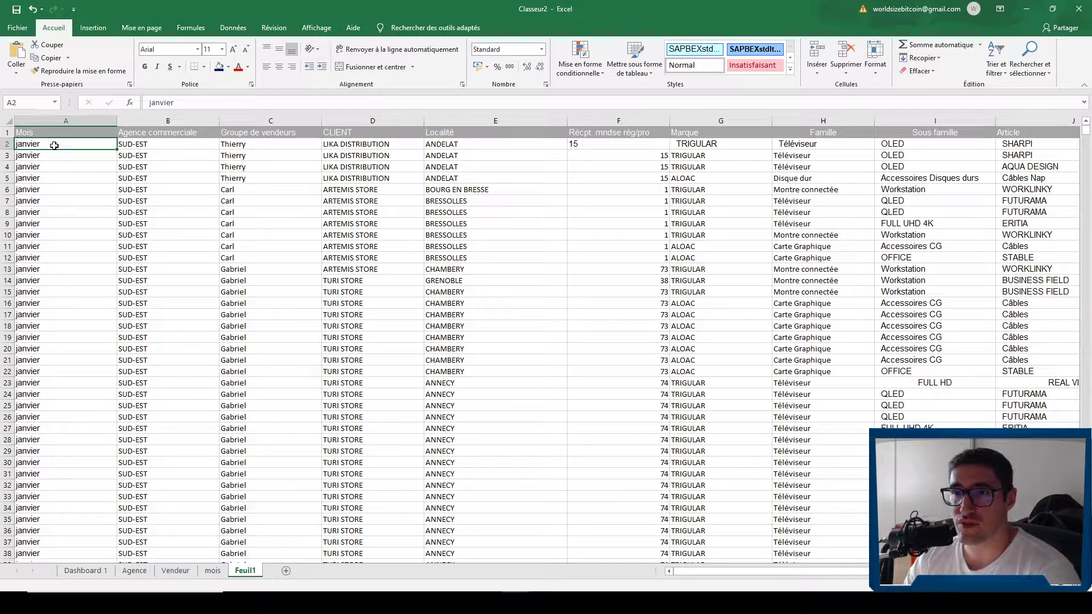
pyautogui.click(159, 144)
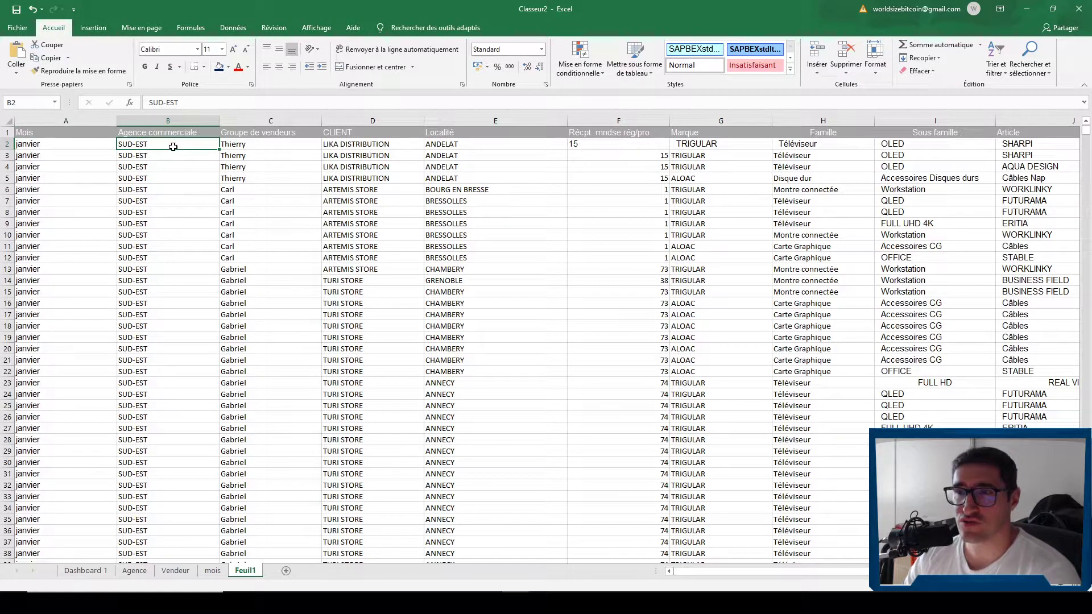
pyautogui.click(266, 143)
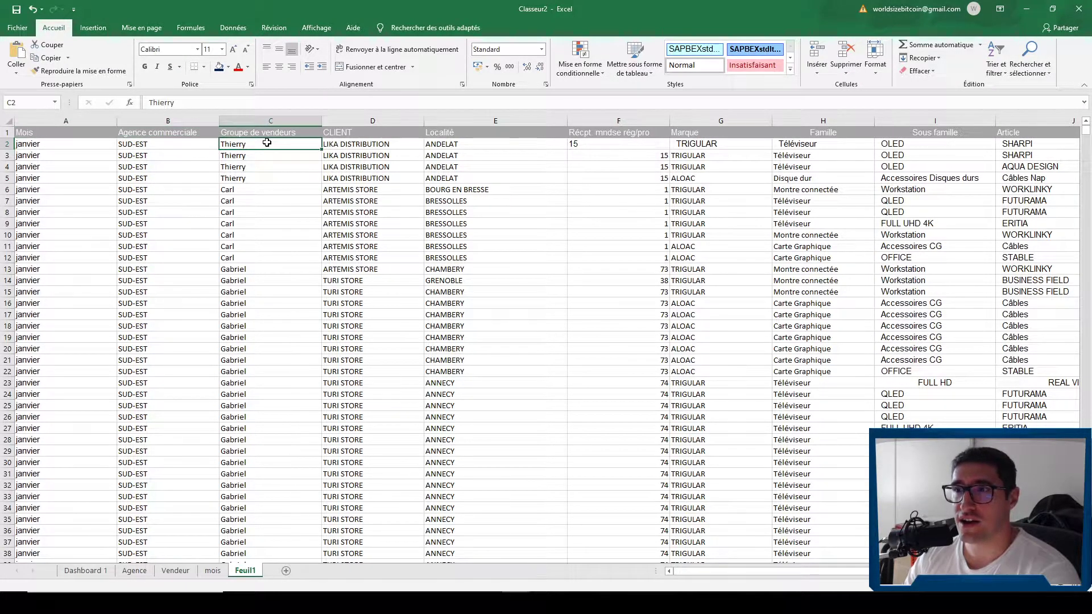
pyautogui.click(372, 144)
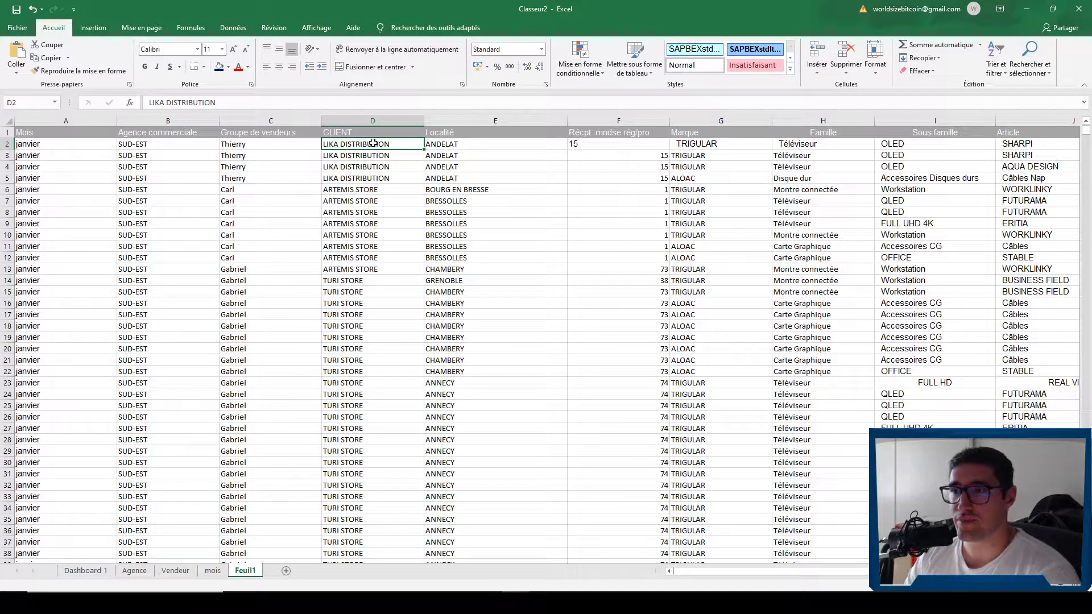
pyautogui.click(465, 145)
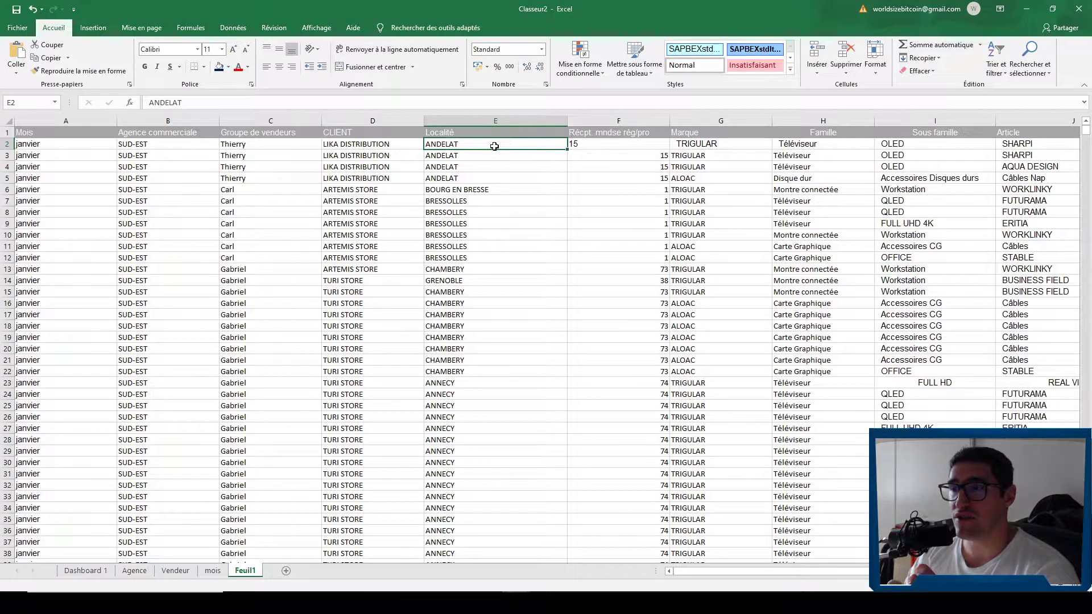
pyautogui.click(618, 149)
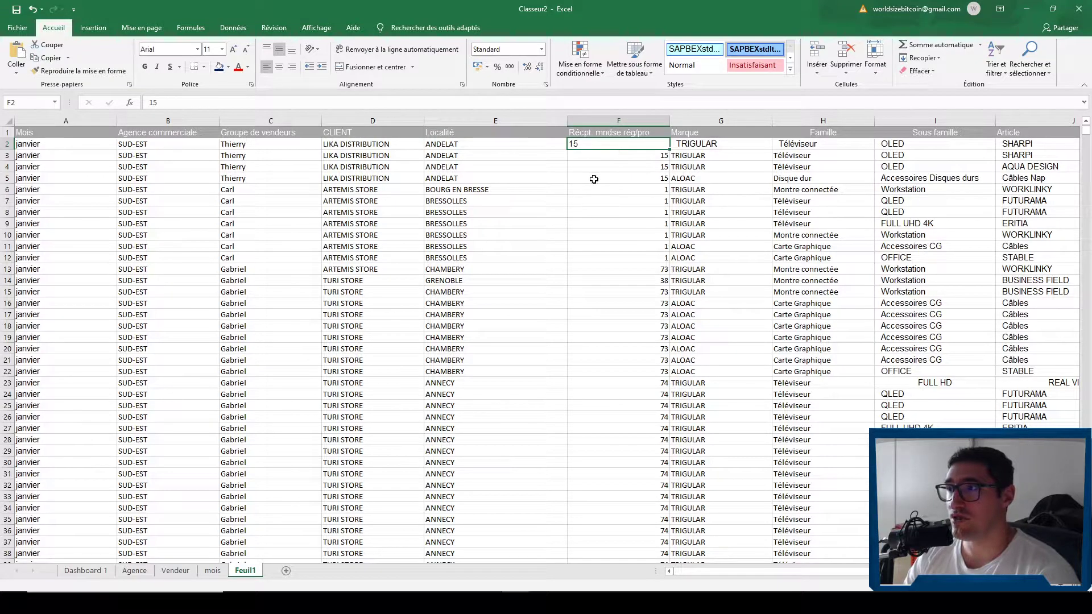
pyautogui.moveTo(590, 181); pyautogui.dragTo(779, 203)
pyautogui.click(706, 149)
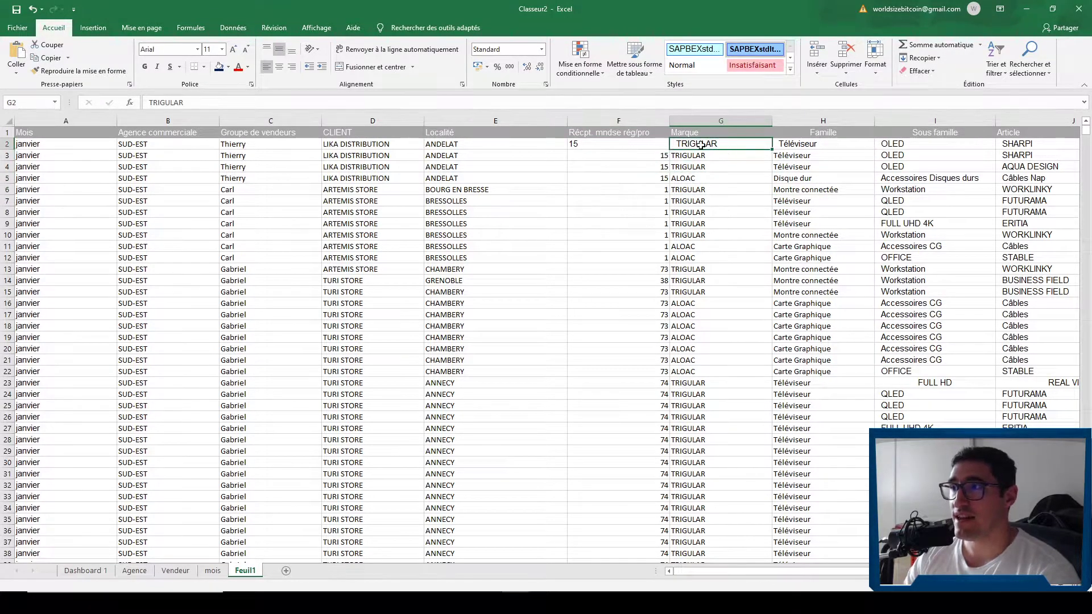
# Examine the product classification in the Famille, Sous famille and Article columns of Feuil1
pyautogui.click(822, 147)
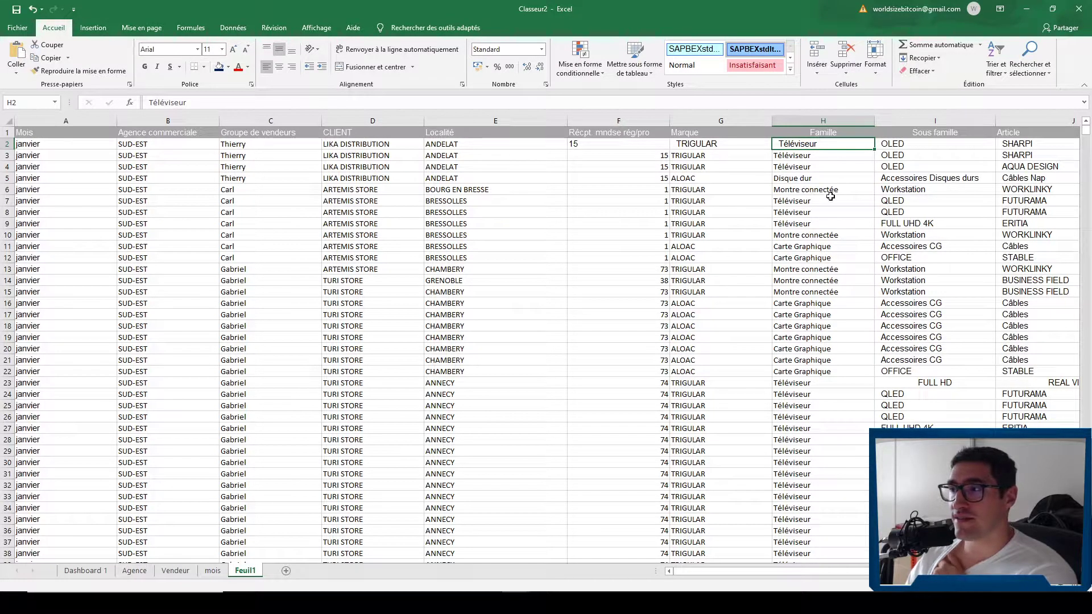
pyautogui.click(777, 443)
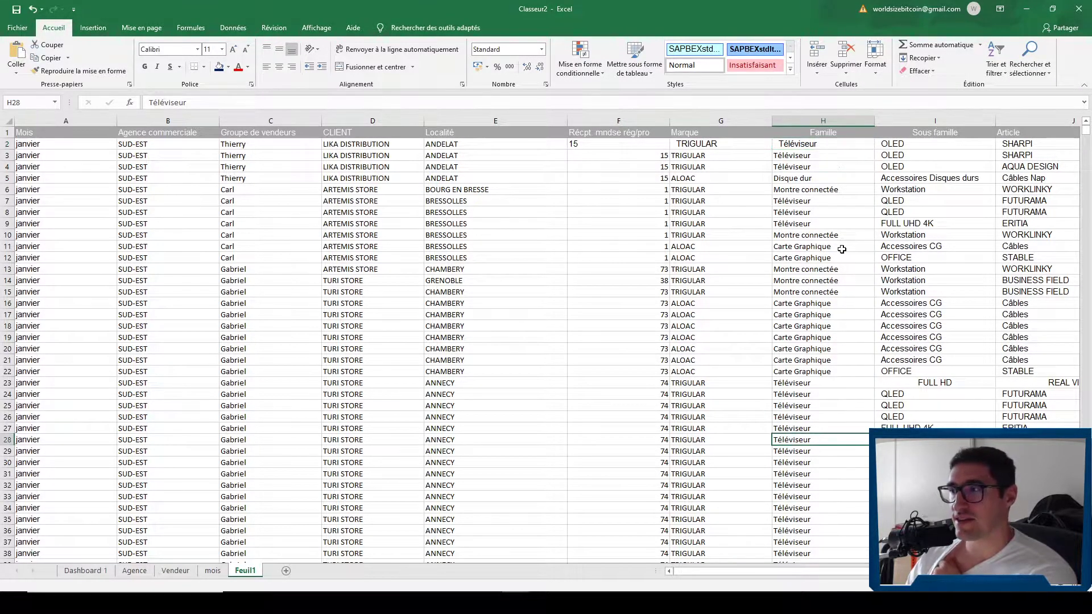
pyautogui.click(802, 145)
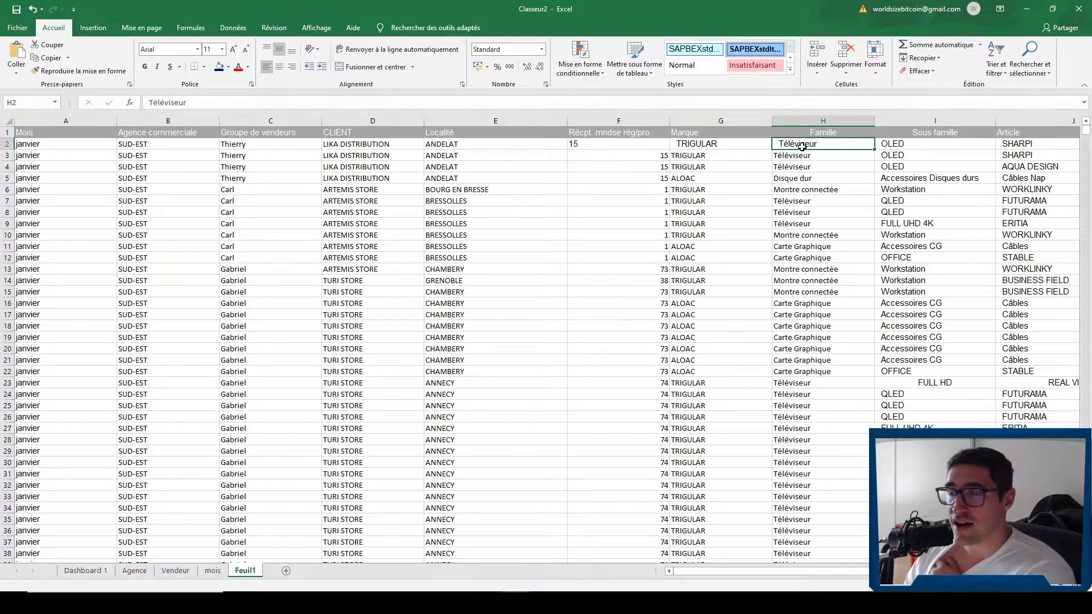
pyautogui.moveTo(880, 152); pyautogui.dragTo(813, 145)
pyautogui.moveTo(892, 146); pyautogui.dragTo(845, 149)
pyautogui.click(839, 146)
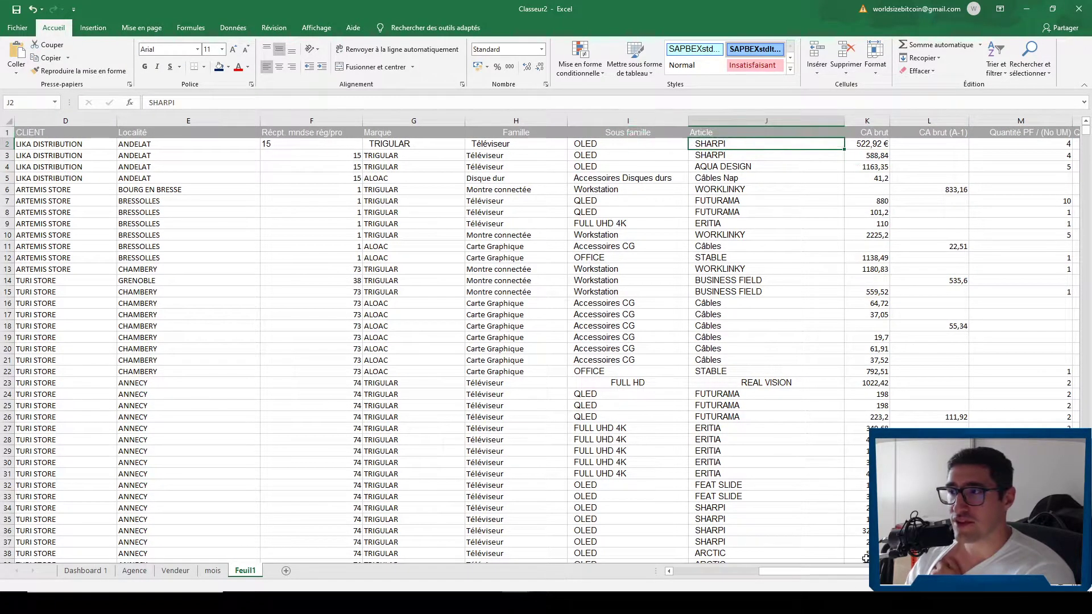
# Examine the CA brut, CA brut (A-1) and Quantité PF cells of the first Feuil1 record and glance at Dashboard 1
pyautogui.hscroll(1, 848, 579)
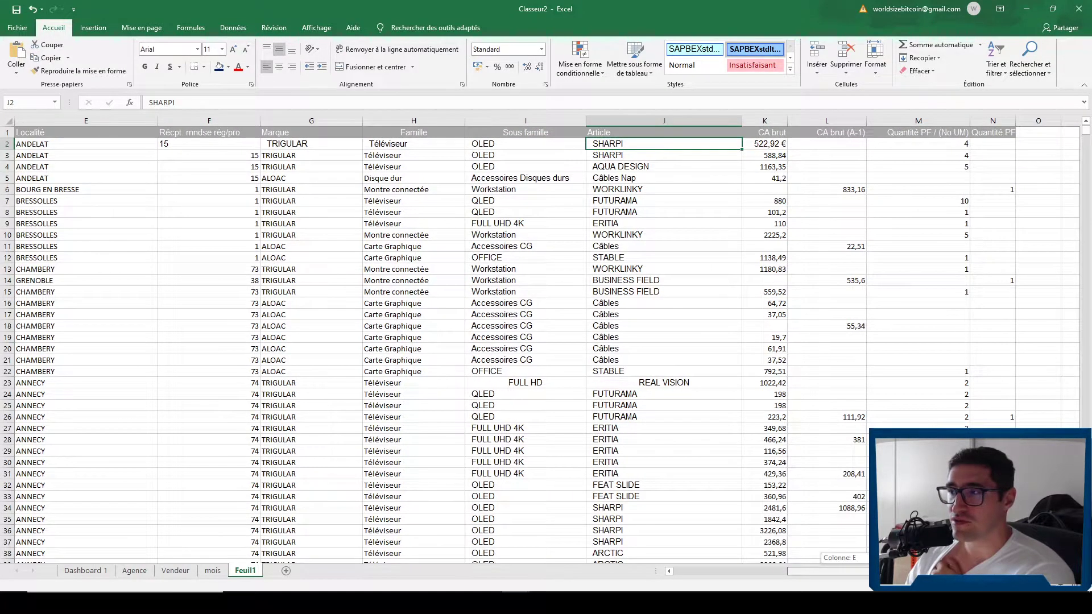
pyautogui.click(783, 146)
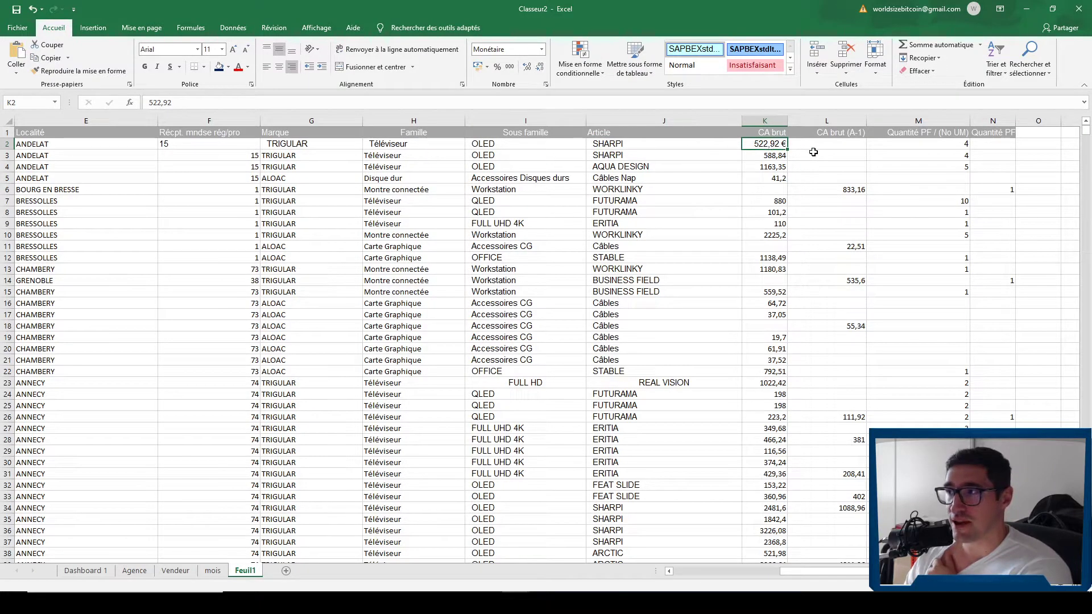
pyautogui.click(813, 148)
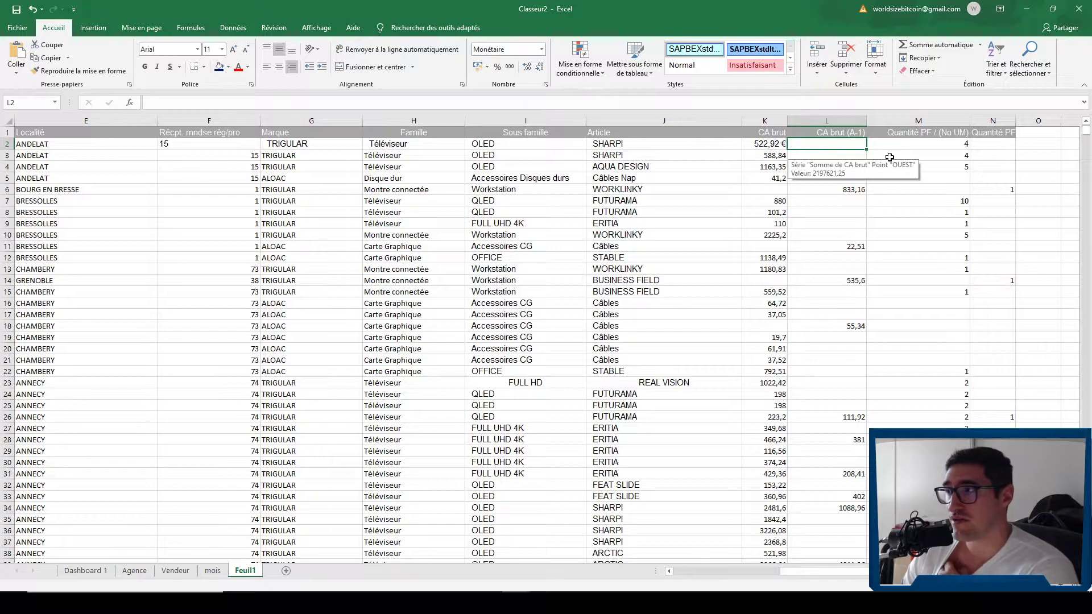
pyautogui.click(939, 145)
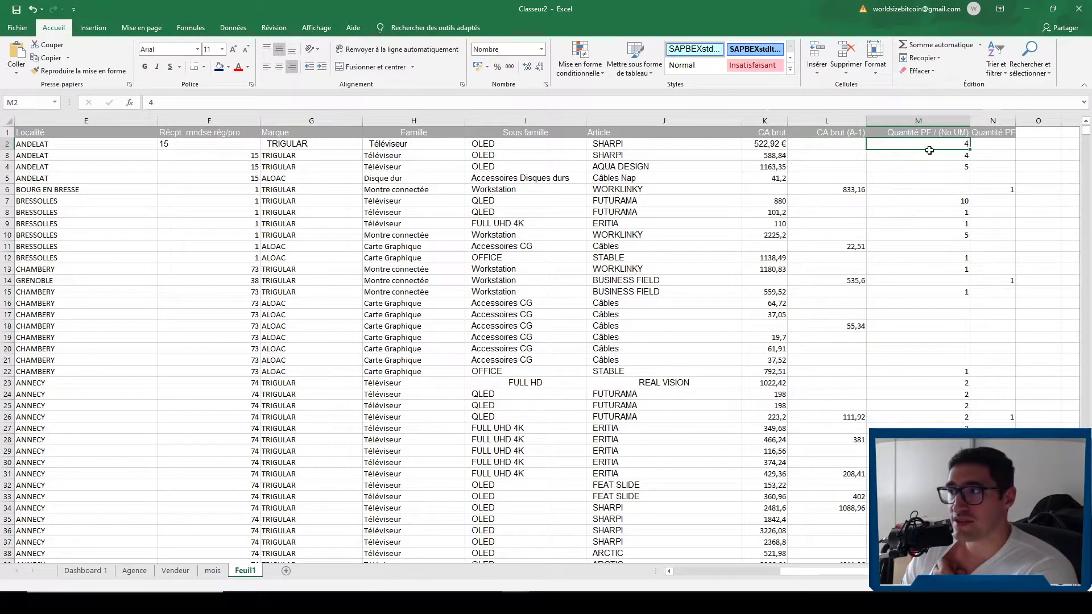
pyautogui.moveTo(825, 572); pyautogui.dragTo(677, 572)
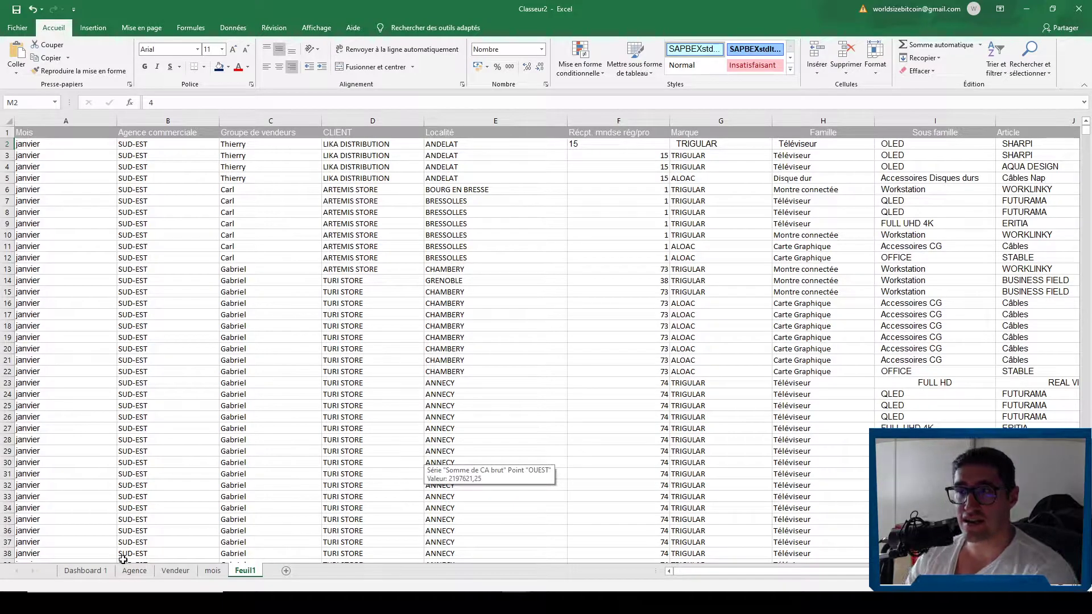
pyautogui.click(86, 570)
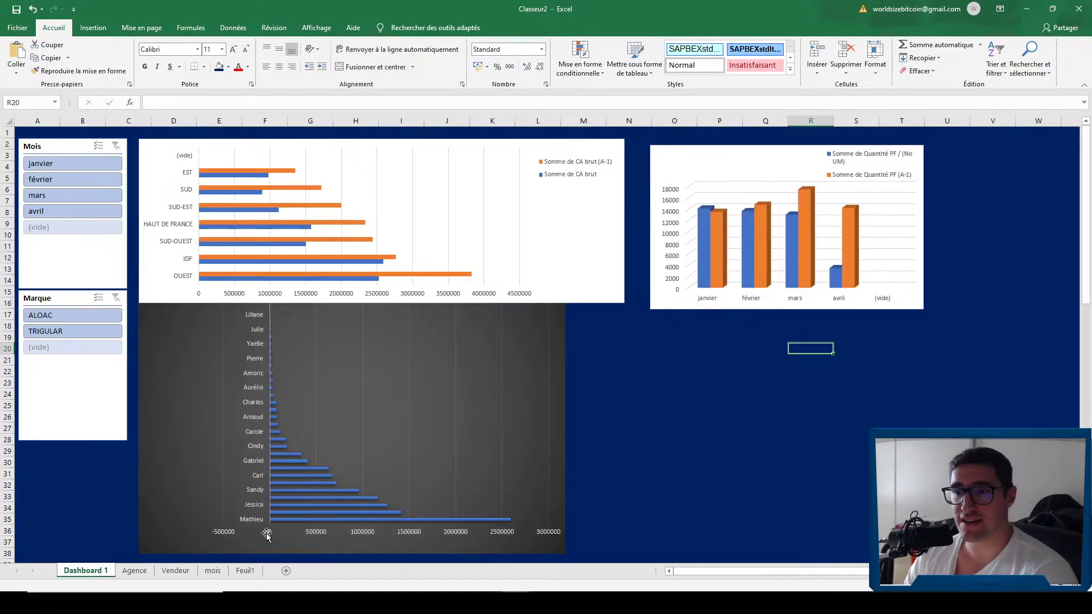
pyautogui.click(250, 571)
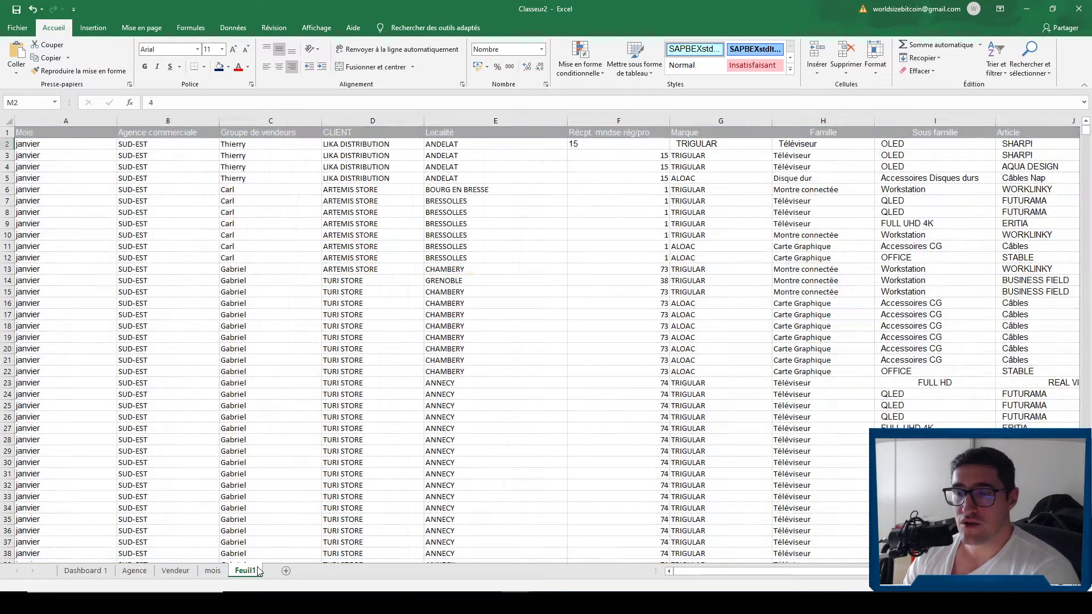
# Create a pivot table from columns A to N of Feuil1 on a new worksheet
pyautogui.click(55, 120)
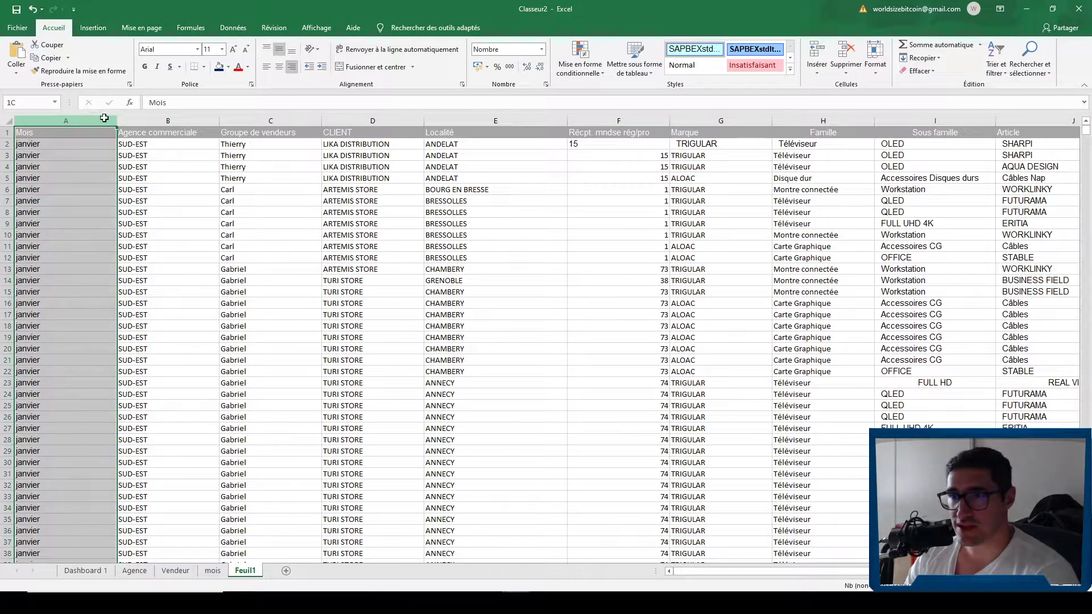
pyautogui.moveTo(104, 117); pyautogui.dragTo(141, 122)
pyautogui.moveTo(417, 128); pyautogui.dragTo(994, 123)
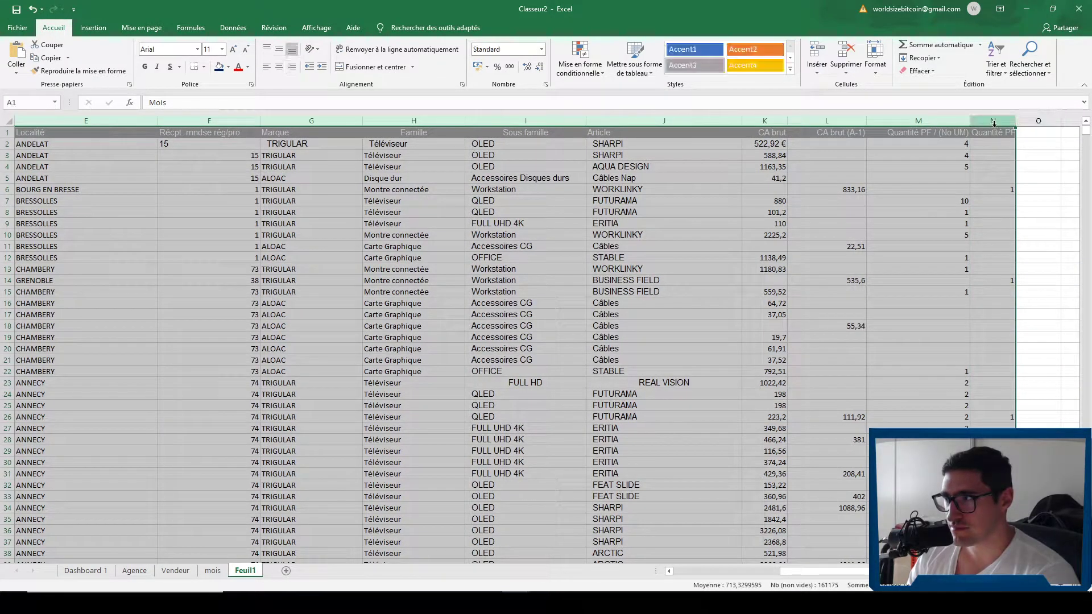
pyautogui.click(94, 29)
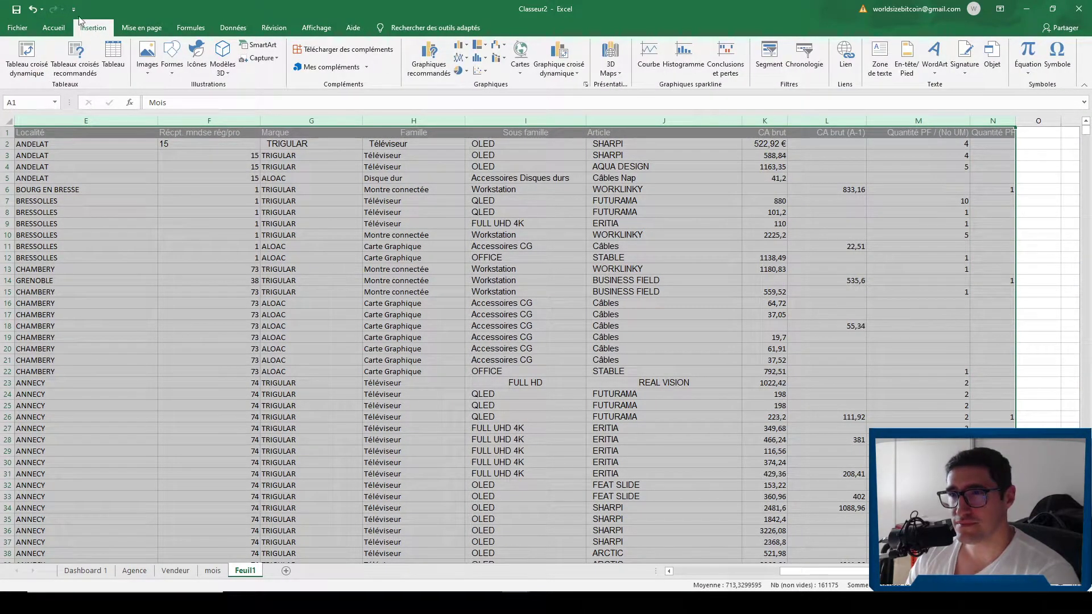
pyautogui.click(39, 52)
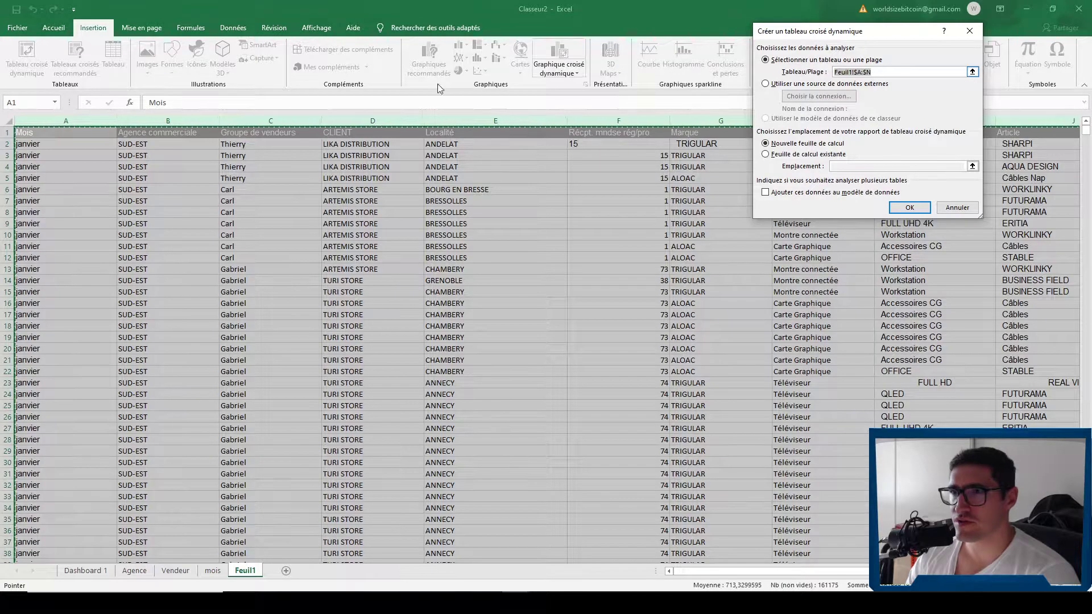
pyautogui.click(909, 208)
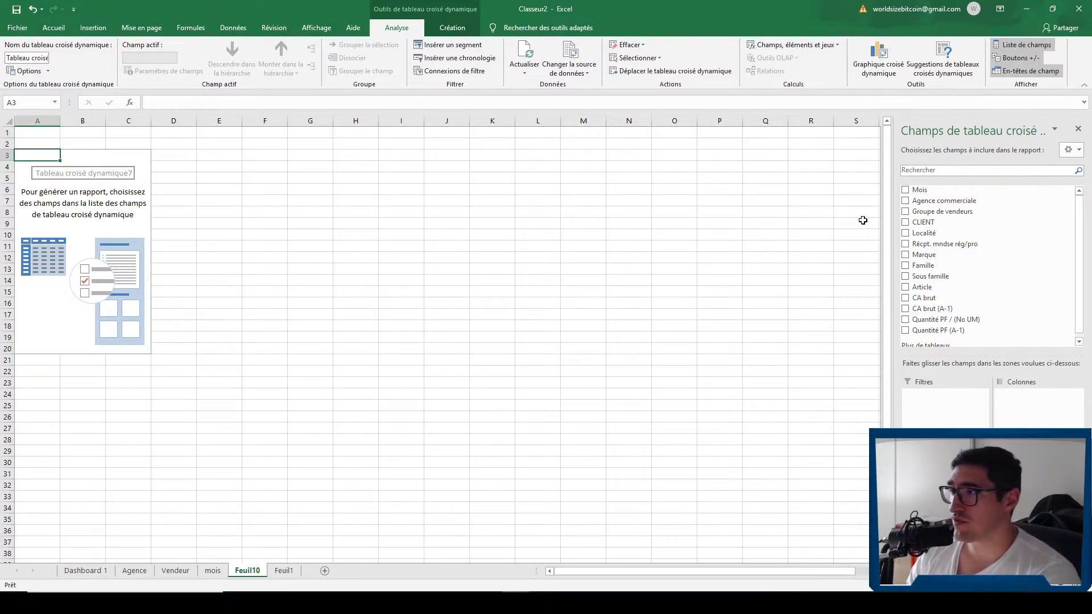
# Add Mois as the pivot table's row labels and filter out the (vide) entry
pyautogui.click(905, 190)
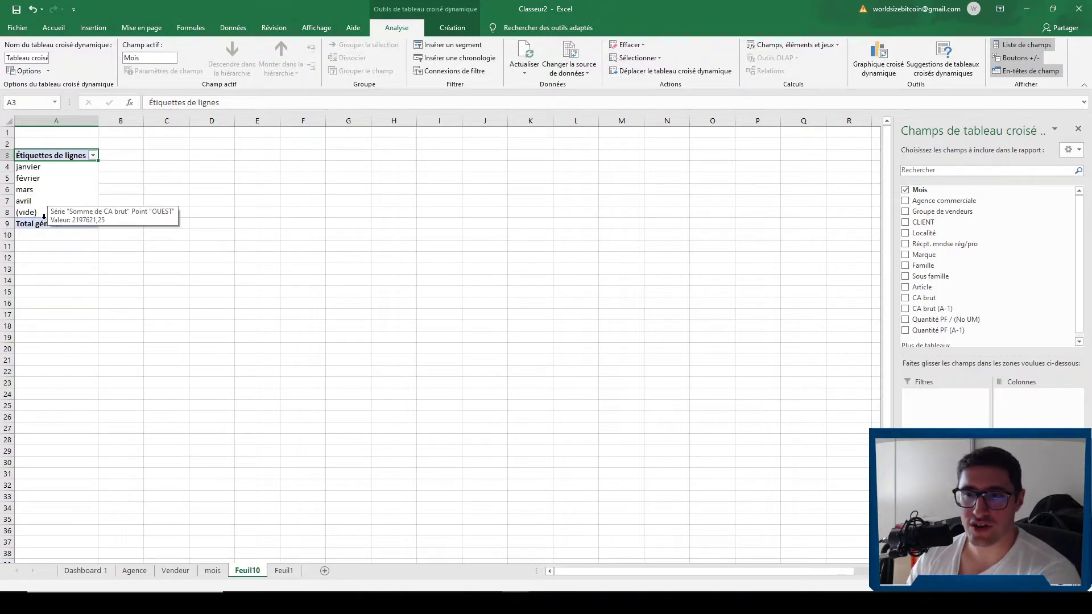
pyautogui.click(92, 155)
pyautogui.click(35, 317)
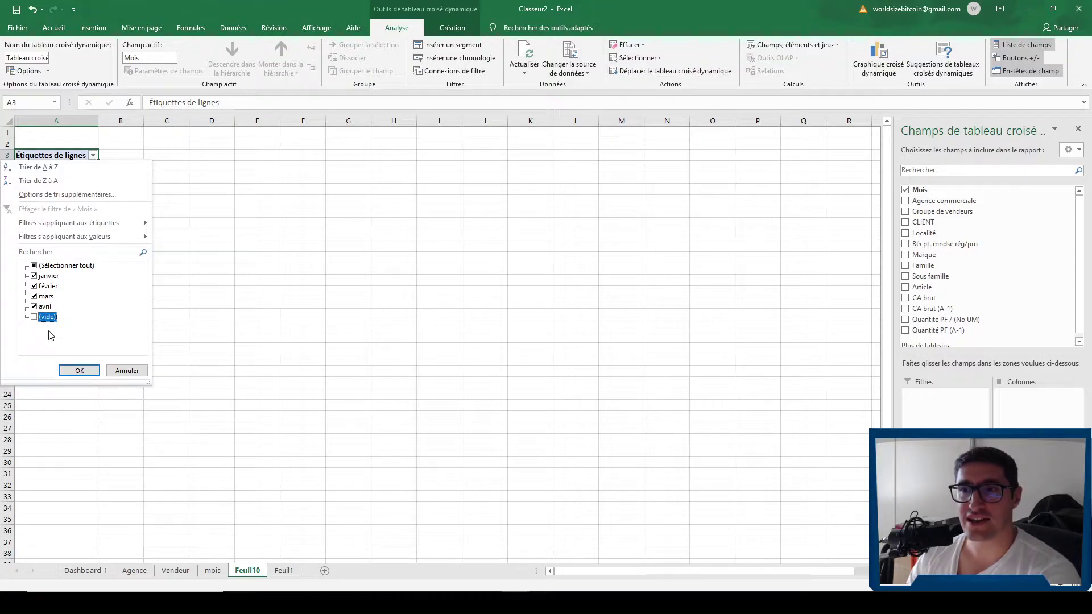
pyautogui.click(79, 371)
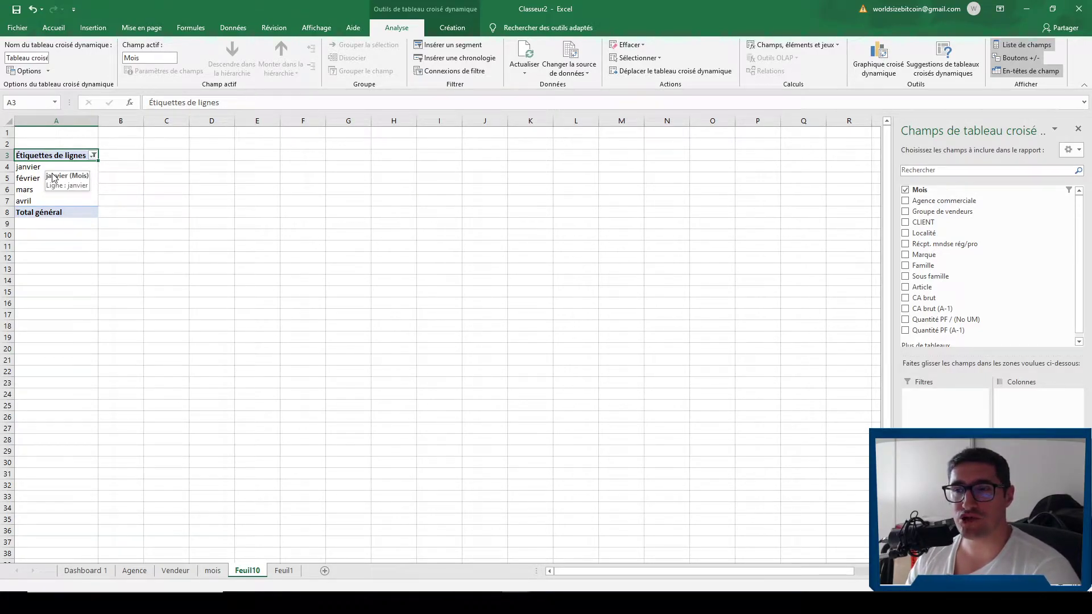
# Add CA brut, CA brut (A-1), Quantité PF / (No UM) and Quantité PF (A-1) as summed values in the pivot table
pyautogui.scroll(-1, 973, 251)
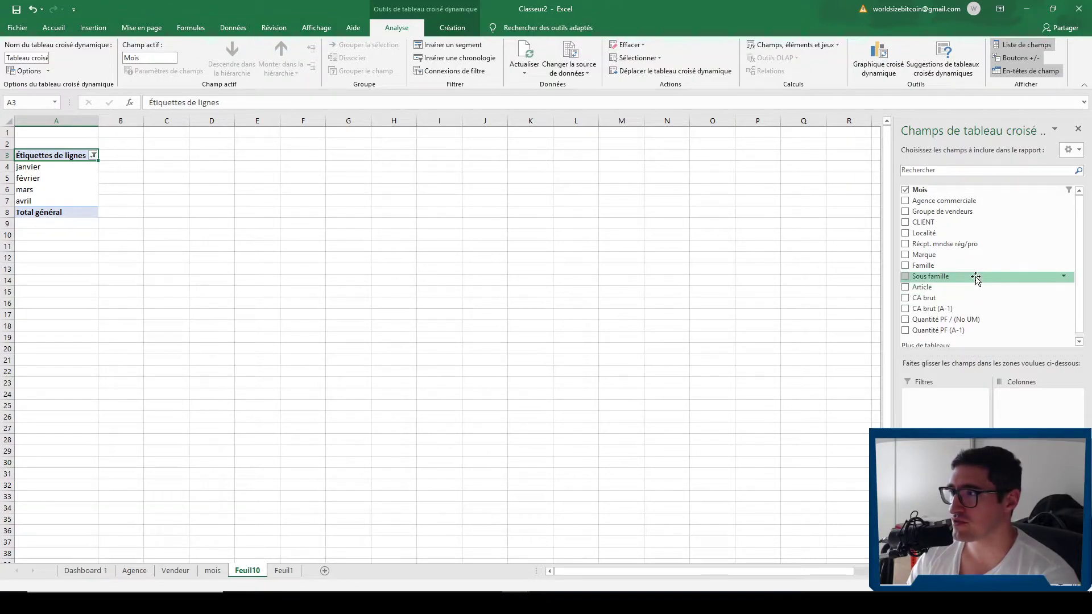
pyautogui.click(905, 292)
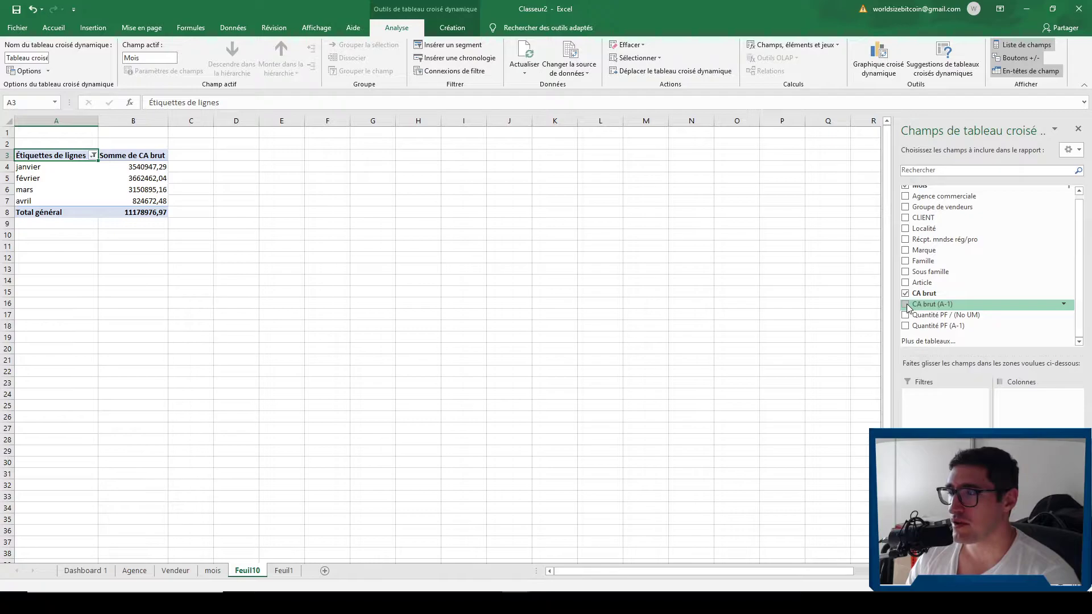
pyautogui.click(905, 304)
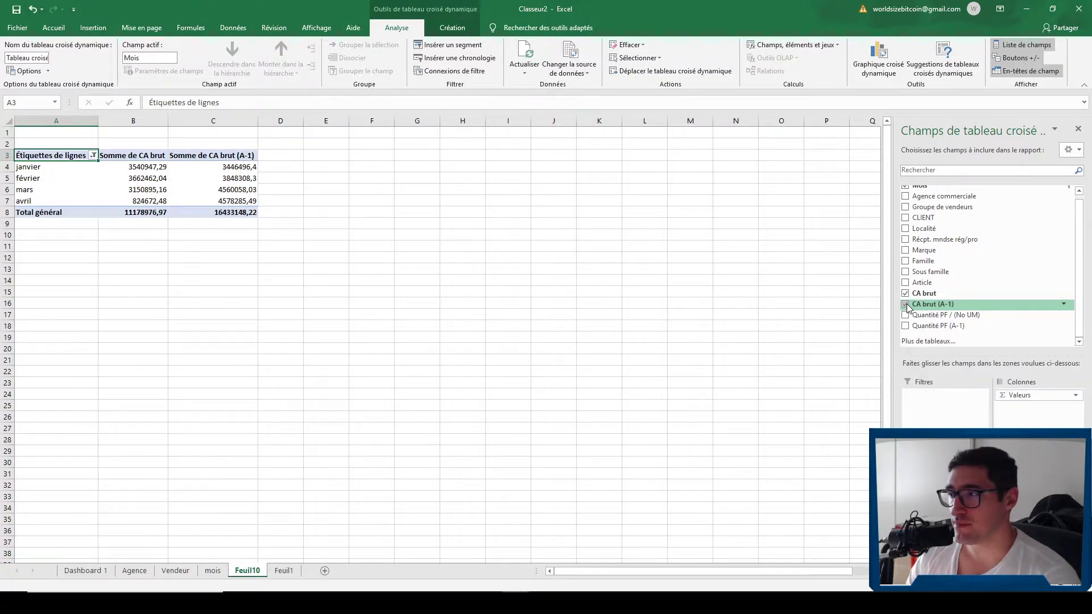
pyautogui.click(213, 156)
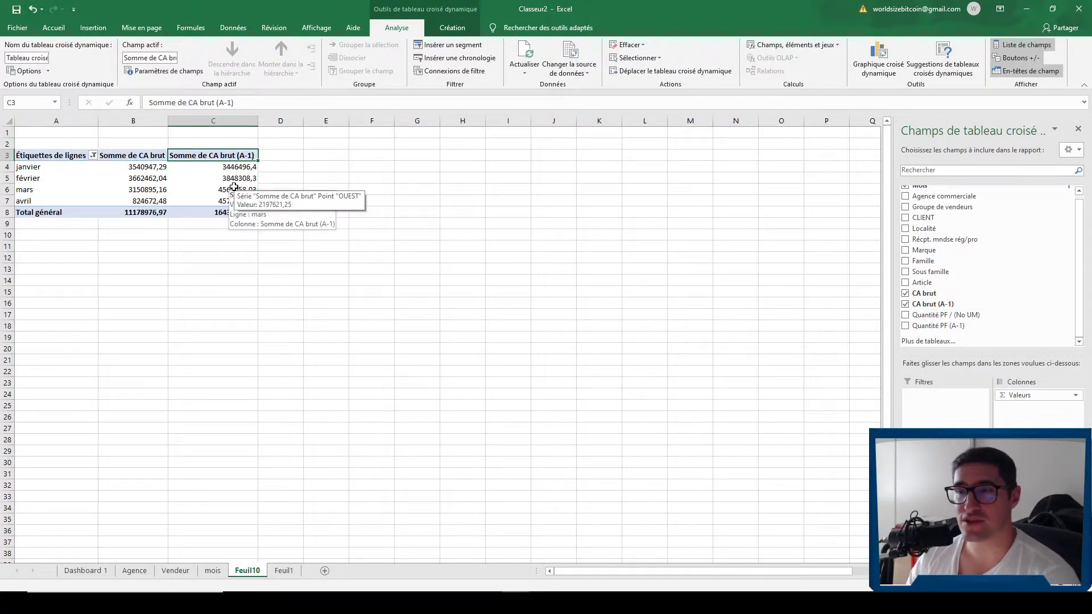
pyautogui.click(227, 168)
pyautogui.click(906, 316)
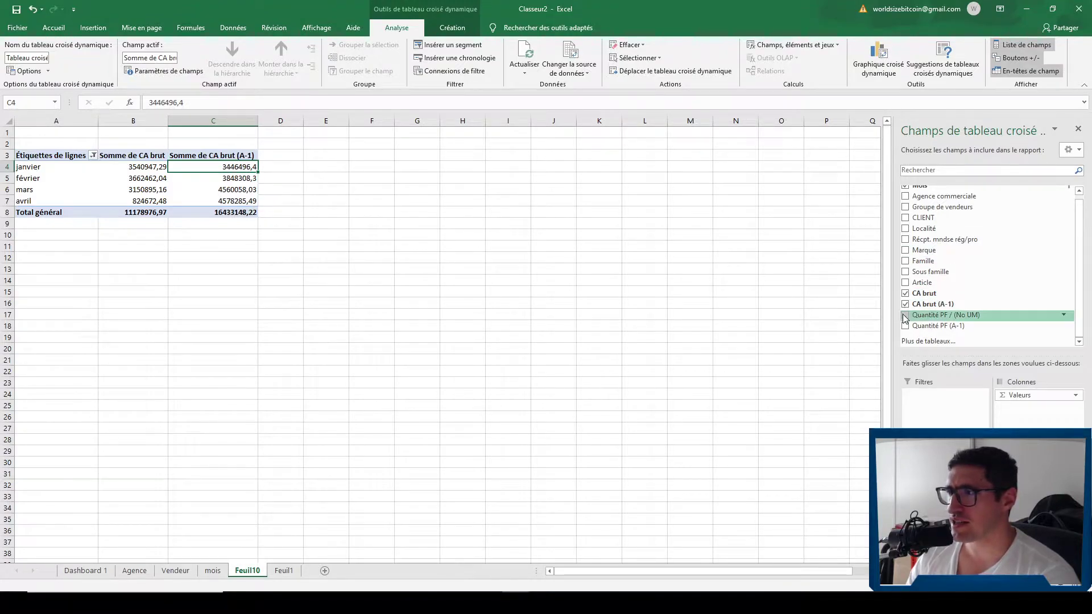
pyautogui.click(906, 326)
# Examine the monthly quantity columns and the grand totals for quantity and revenue in the pivot table
pyautogui.moveTo(321, 156); pyautogui.dragTo(339, 215)
pyautogui.moveTo(431, 158); pyautogui.dragTo(449, 214)
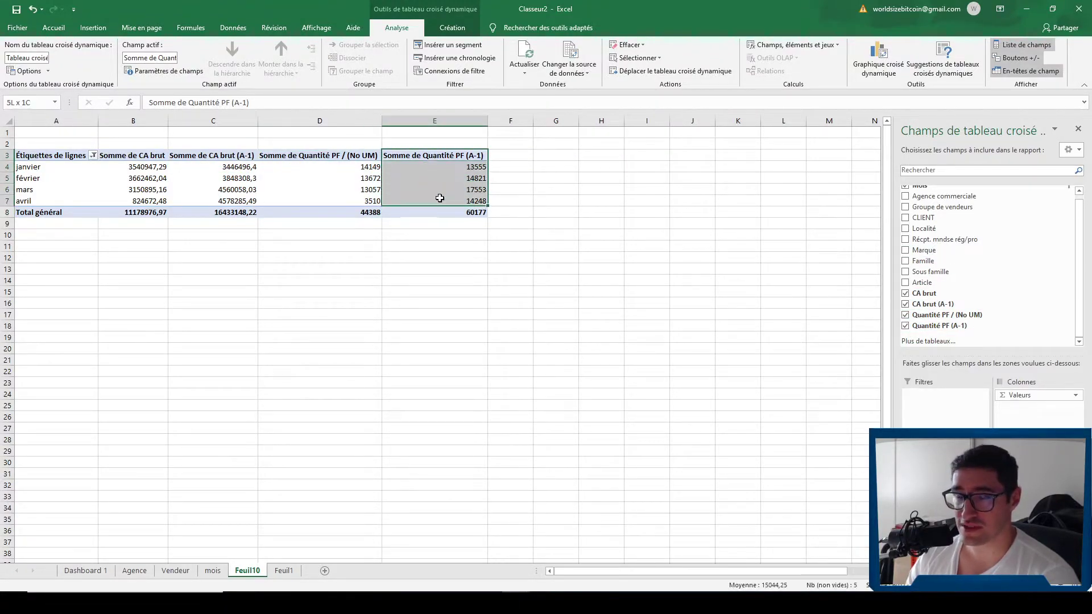
pyautogui.click(453, 223)
pyautogui.click(375, 215)
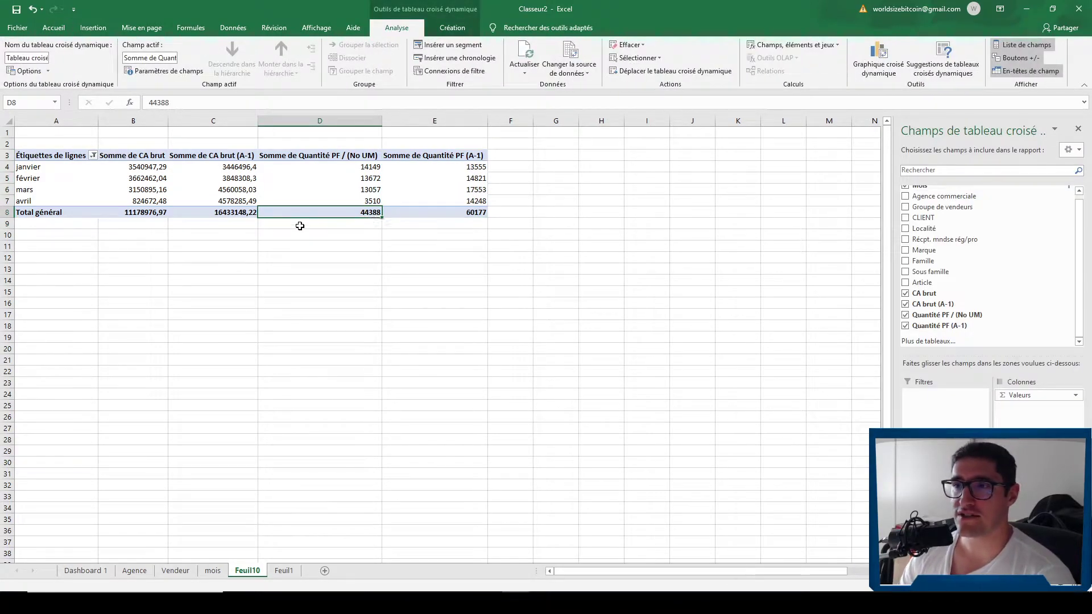
pyautogui.click(136, 219)
pyautogui.click(135, 212)
pyautogui.click(219, 217)
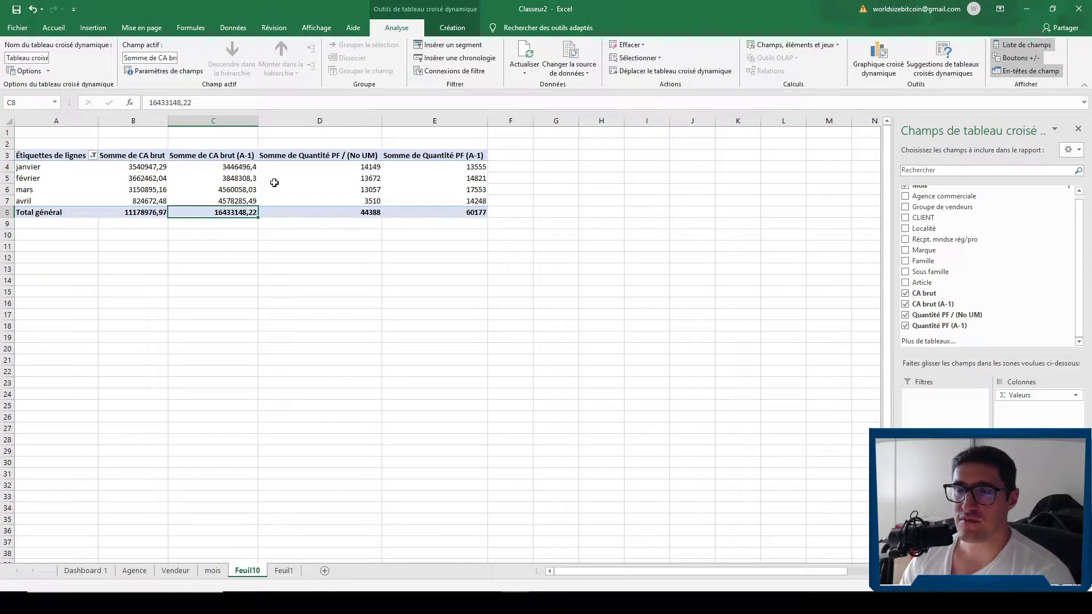
# Format the CA brut and CA brut (A-1) values, including totals, as Monétaire with no decimals
pyautogui.moveTo(234, 220); pyautogui.dragTo(128, 171)
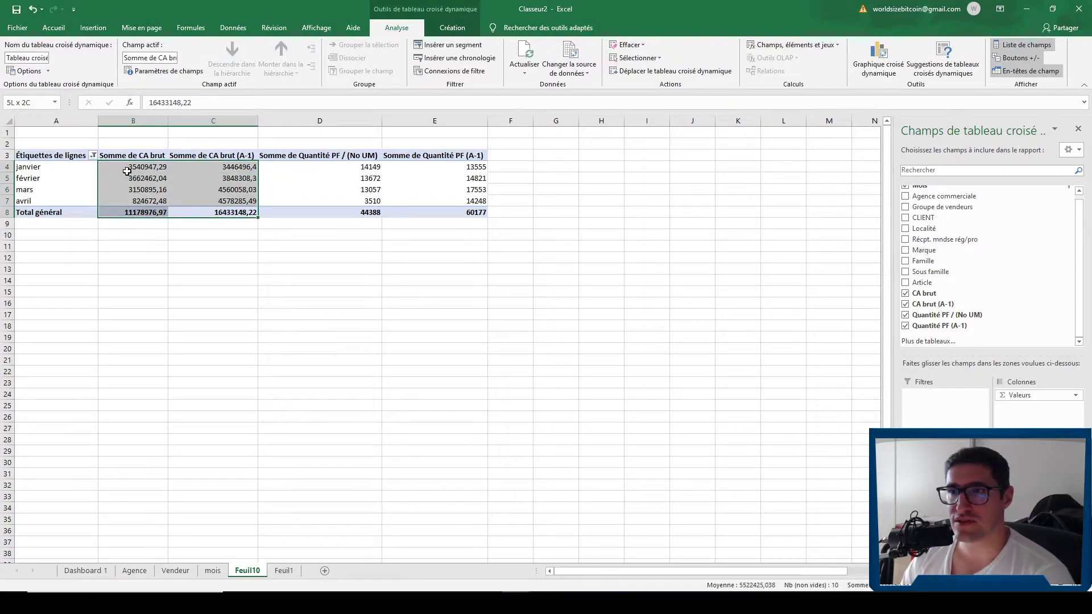
pyautogui.click(54, 29)
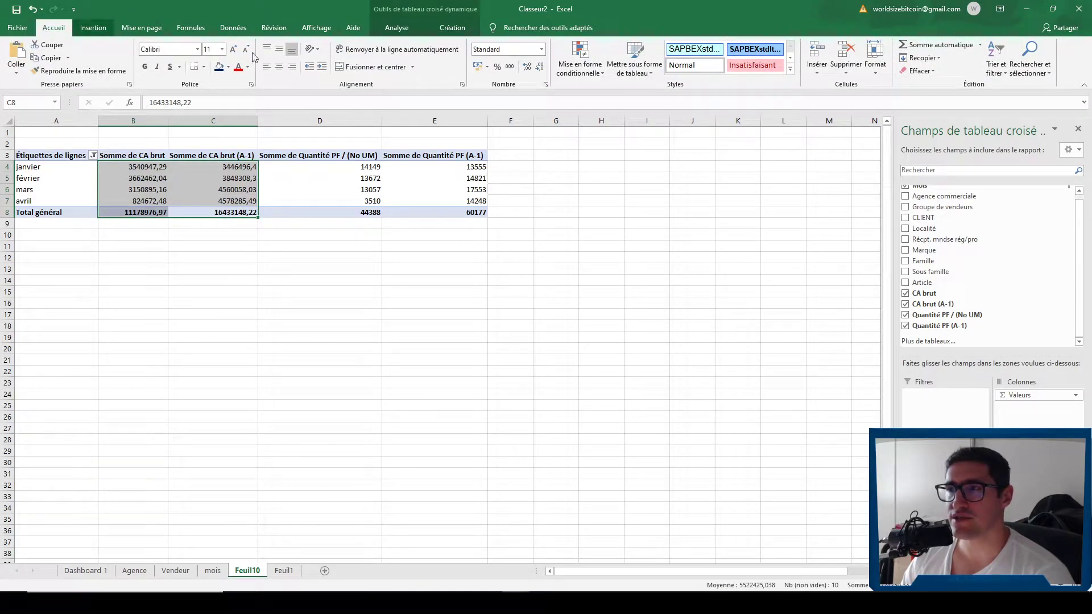
pyautogui.click(542, 51)
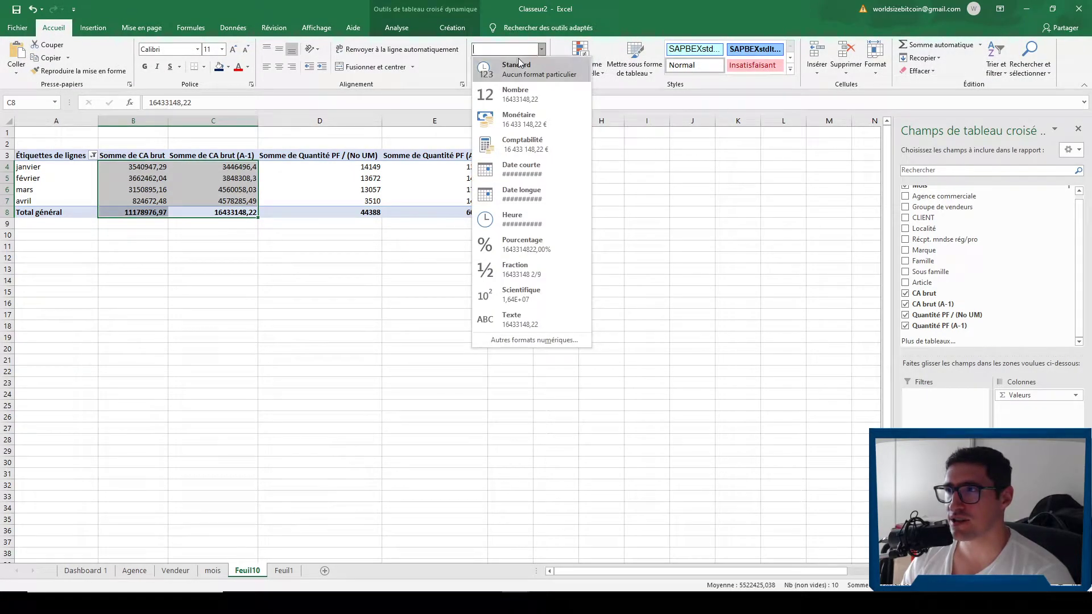
pyautogui.click(532, 123)
pyautogui.click(540, 67)
pyautogui.click(540, 67)
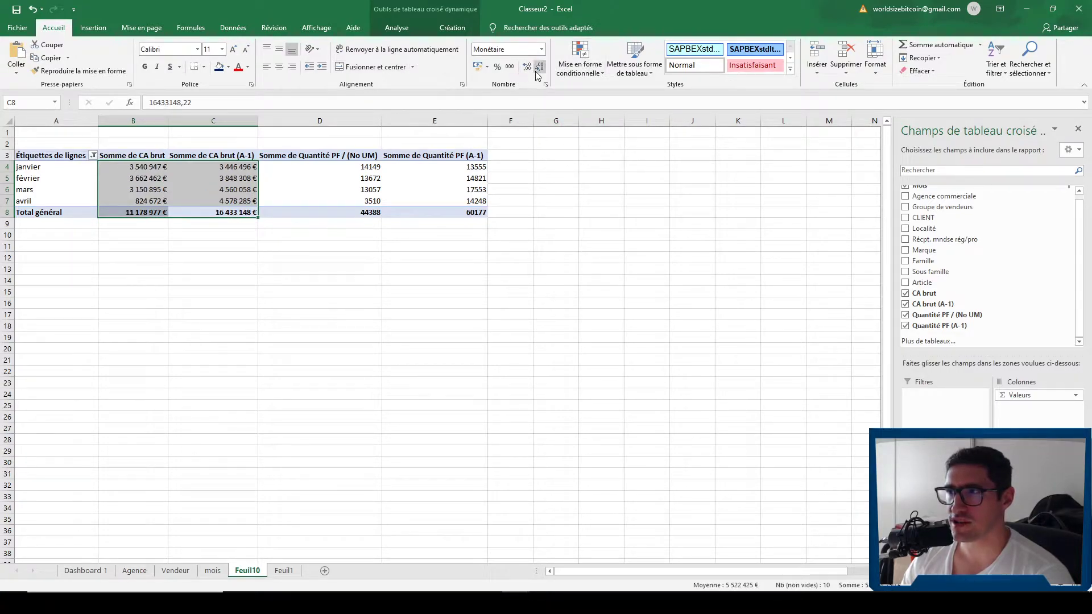
# Centre the values of the two CA brut columns and the two Quantité PF columns, including their totals
pyautogui.click(284, 69)
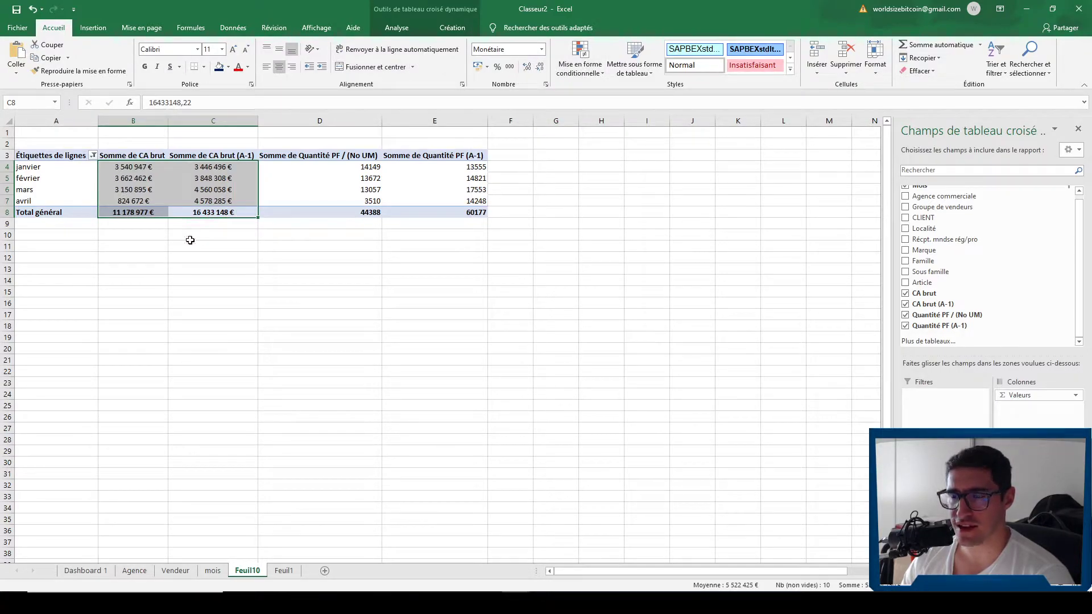
pyautogui.moveTo(455, 213); pyautogui.dragTo(303, 171)
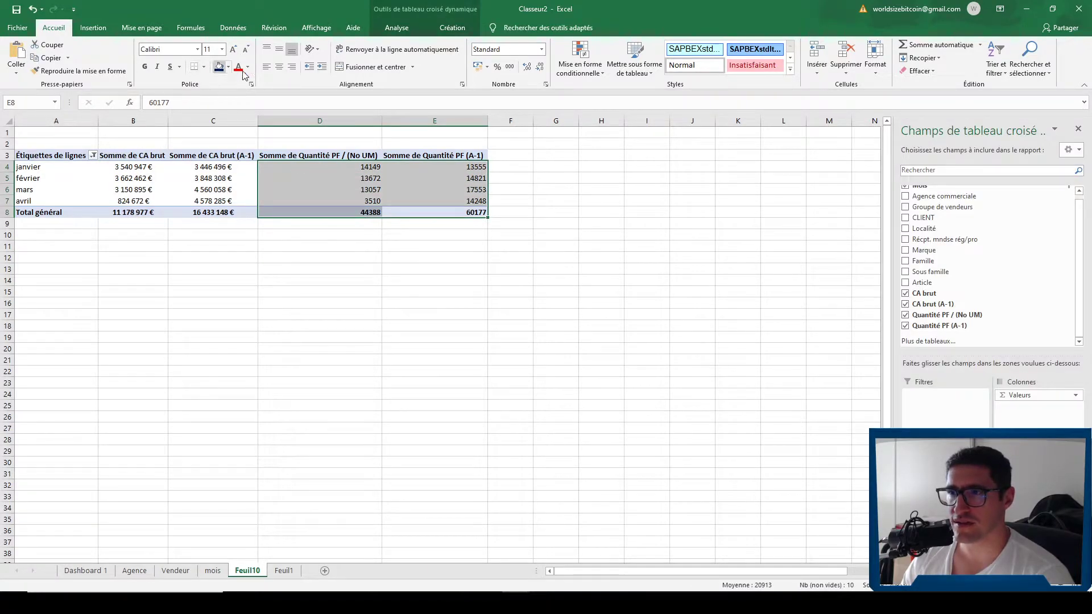
pyautogui.click(279, 67)
pyautogui.click(578, 268)
# Compare the monthly pivot summary with the detailed source rows on Feuil1
pyautogui.click(391, 214)
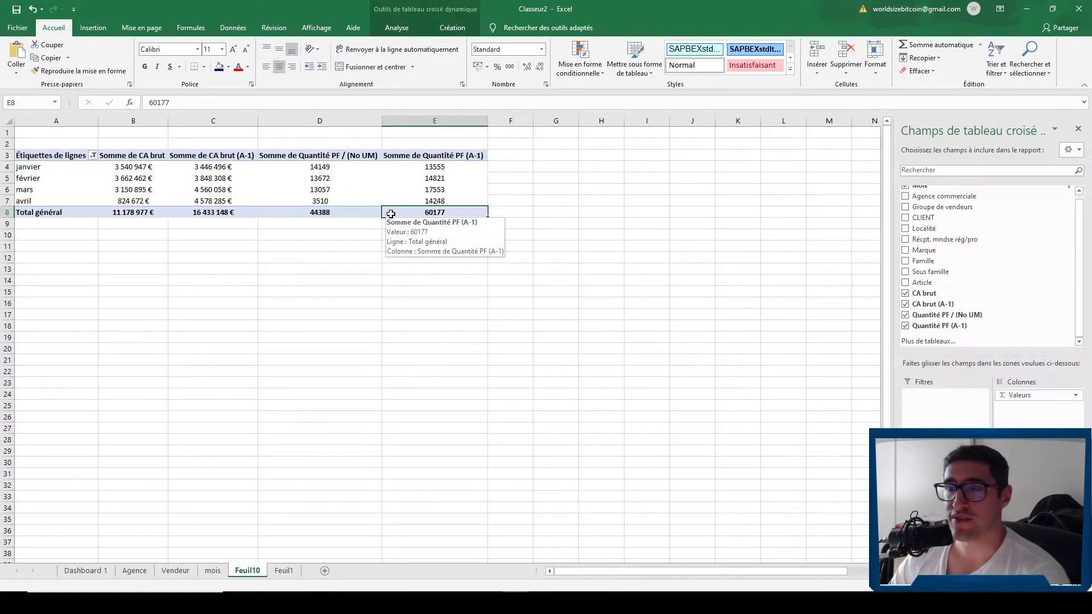
pyautogui.click(239, 200)
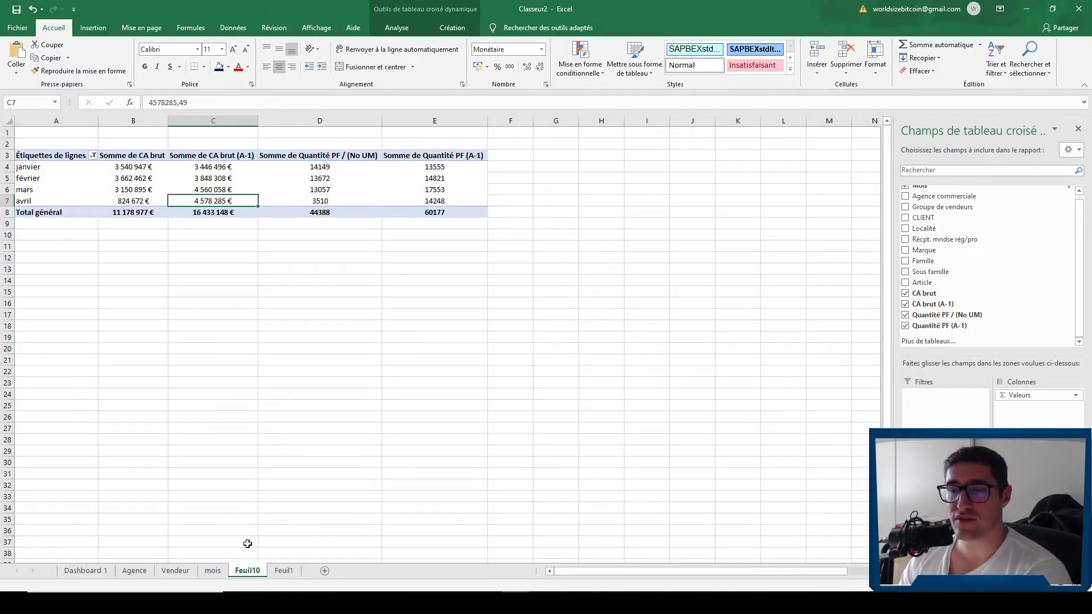
pyautogui.click(281, 571)
pyautogui.click(575, 213)
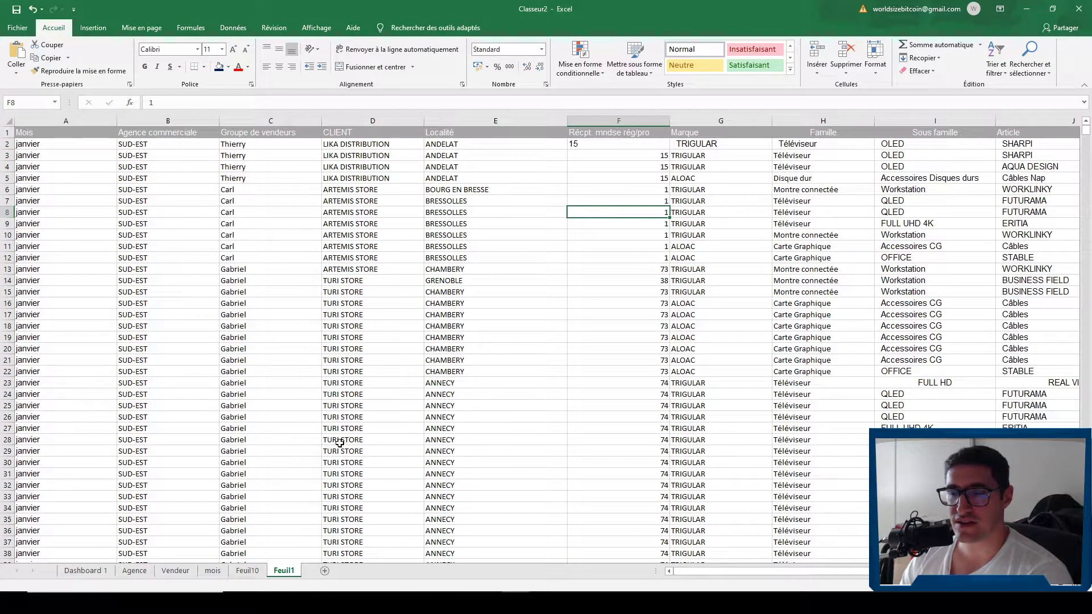
pyautogui.click(247, 571)
pyautogui.click(41, 169)
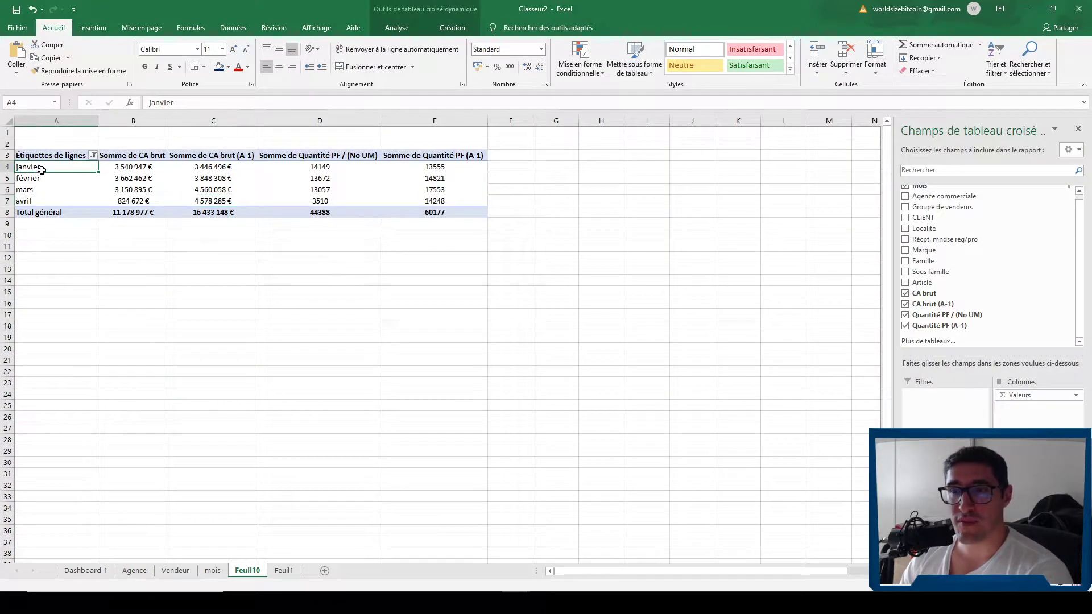
pyautogui.click(177, 203)
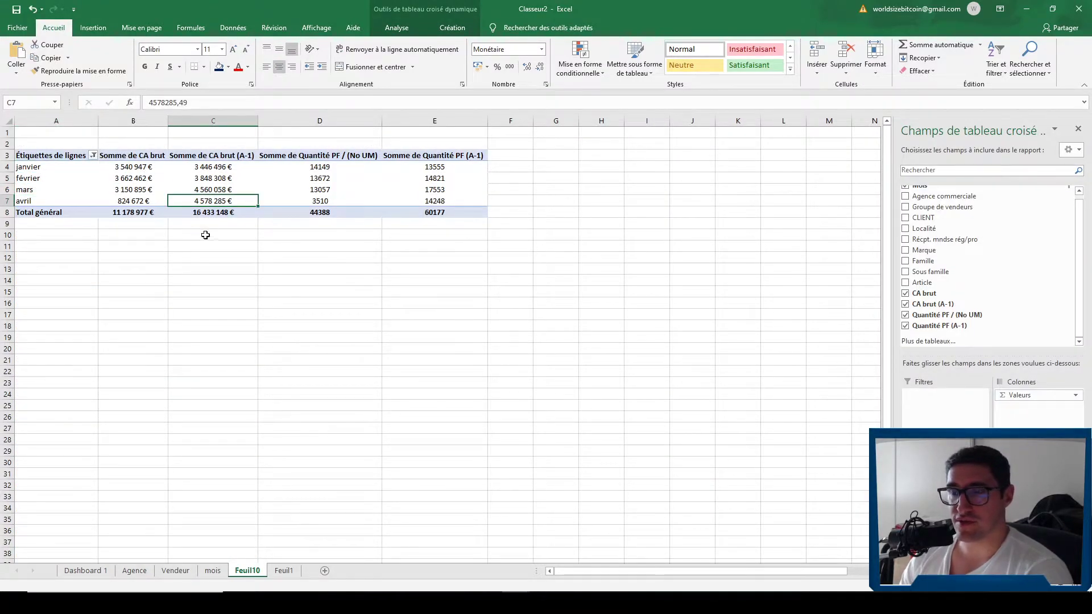
pyautogui.click(300, 187)
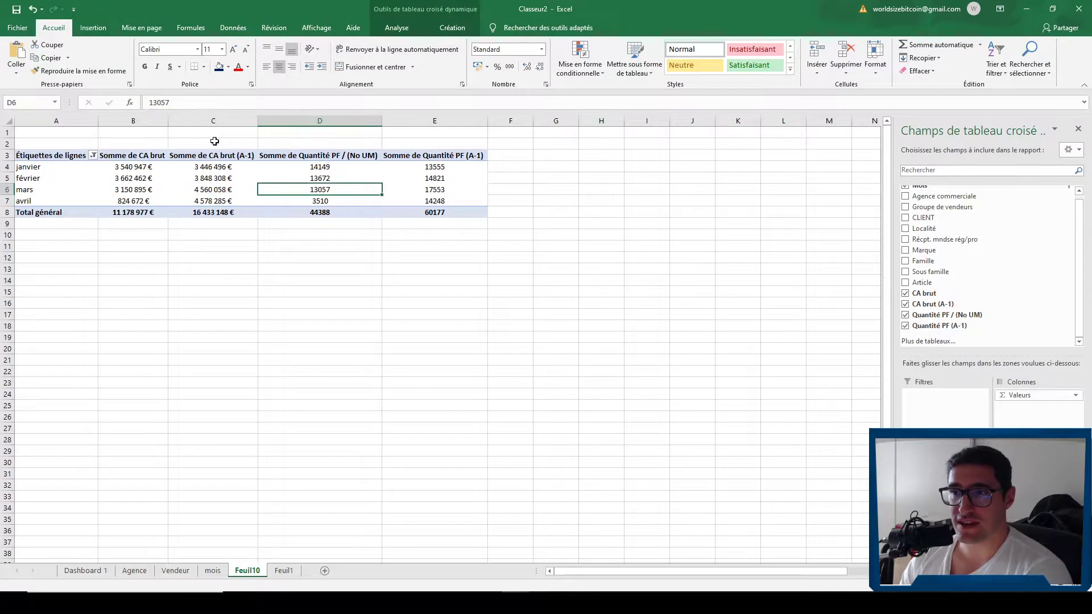
# Compare the monthly pivot table with the monthly quantity chart on Dashboard 1
pyautogui.click(148, 180)
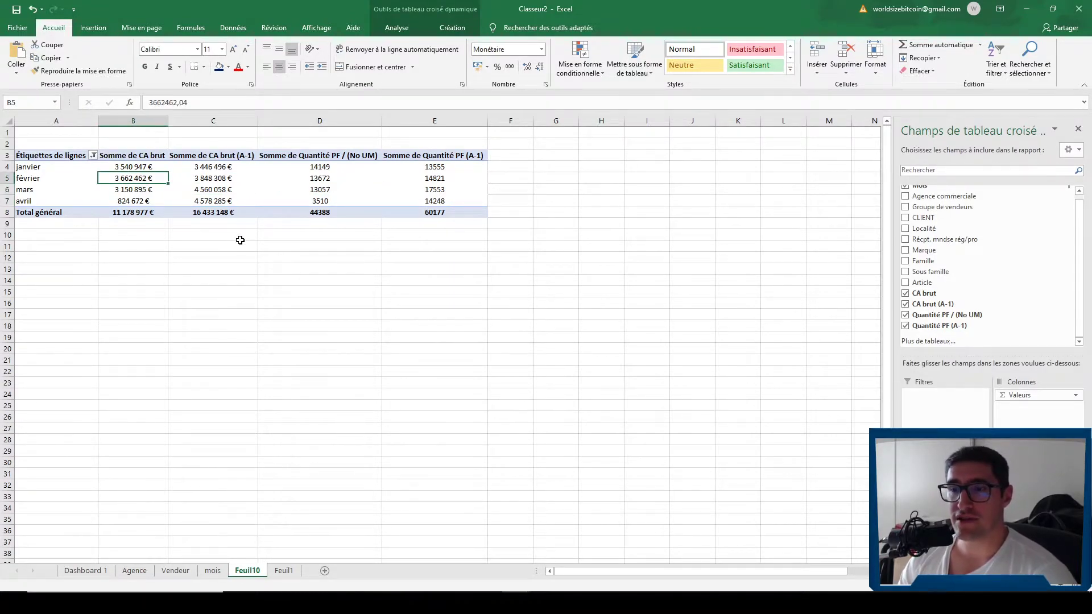
pyautogui.click(100, 569)
pyautogui.click(693, 154)
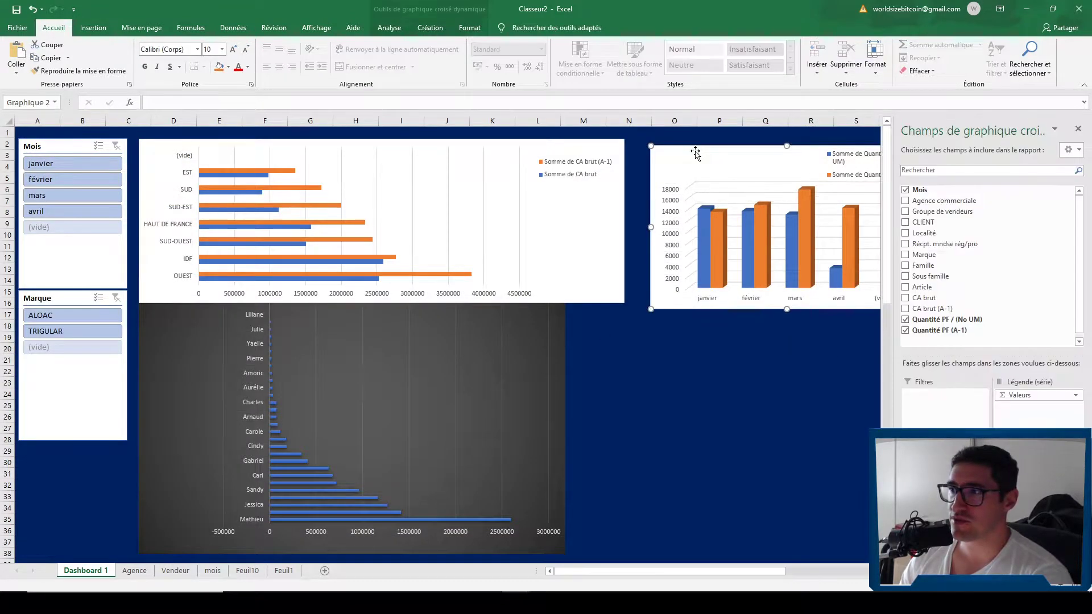
pyautogui.click(284, 571)
pyautogui.click(248, 570)
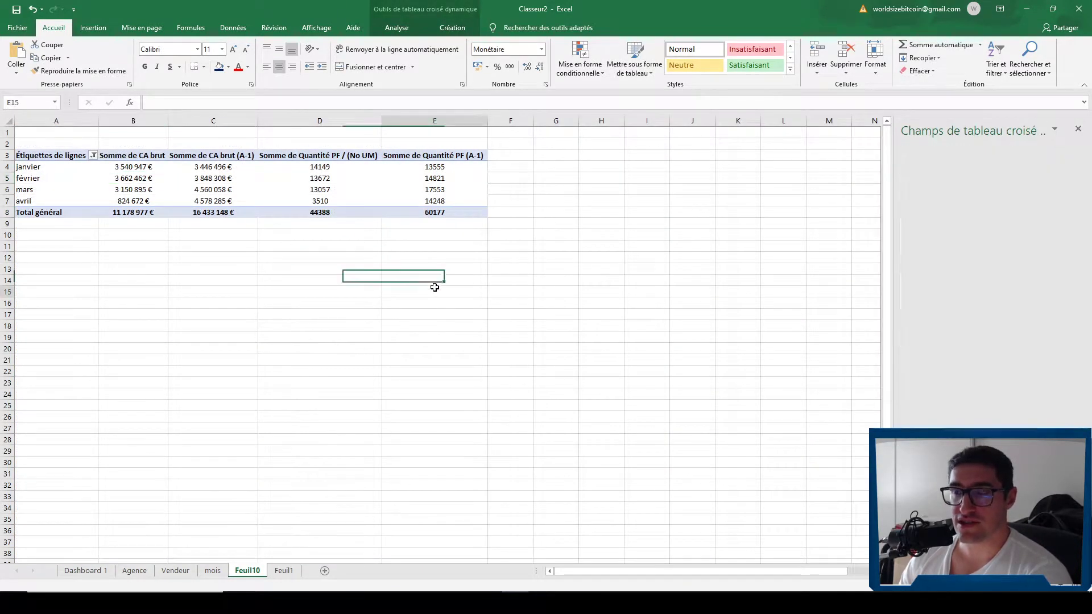
# Remove the Quantité PF / (No UM) and Quantité PF (A-1) fields from the monthly pivot table
pyautogui.click(229, 203)
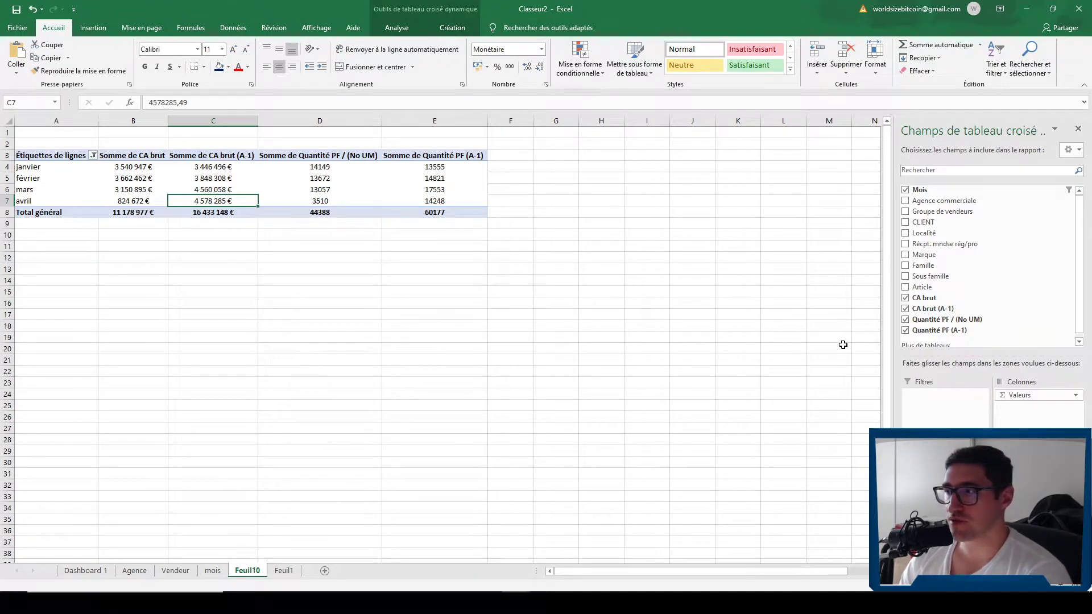
pyautogui.click(905, 321)
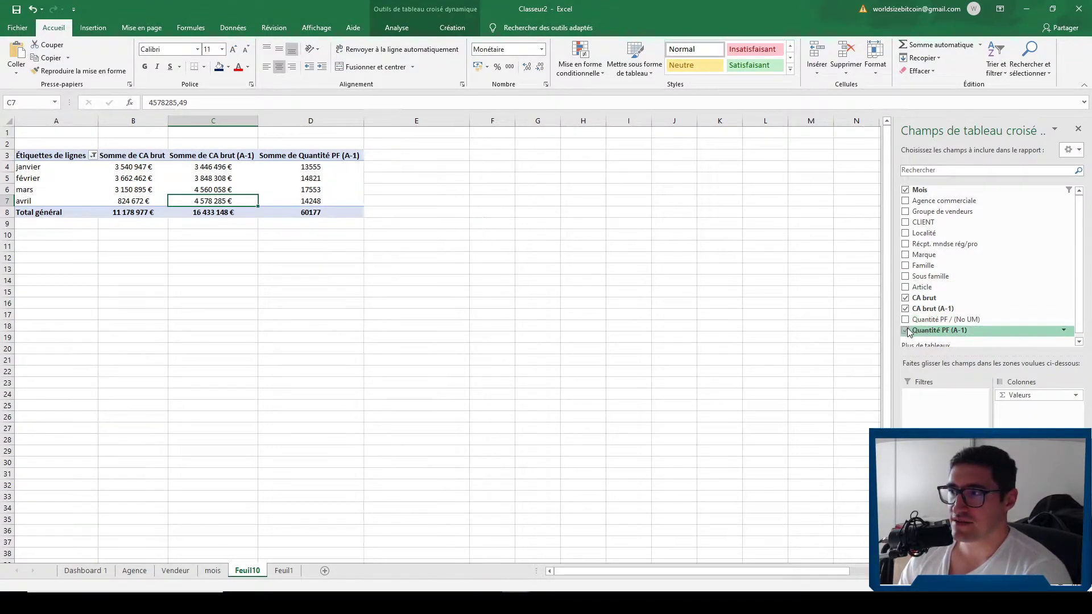
pyautogui.click(905, 330)
pyautogui.click(297, 196)
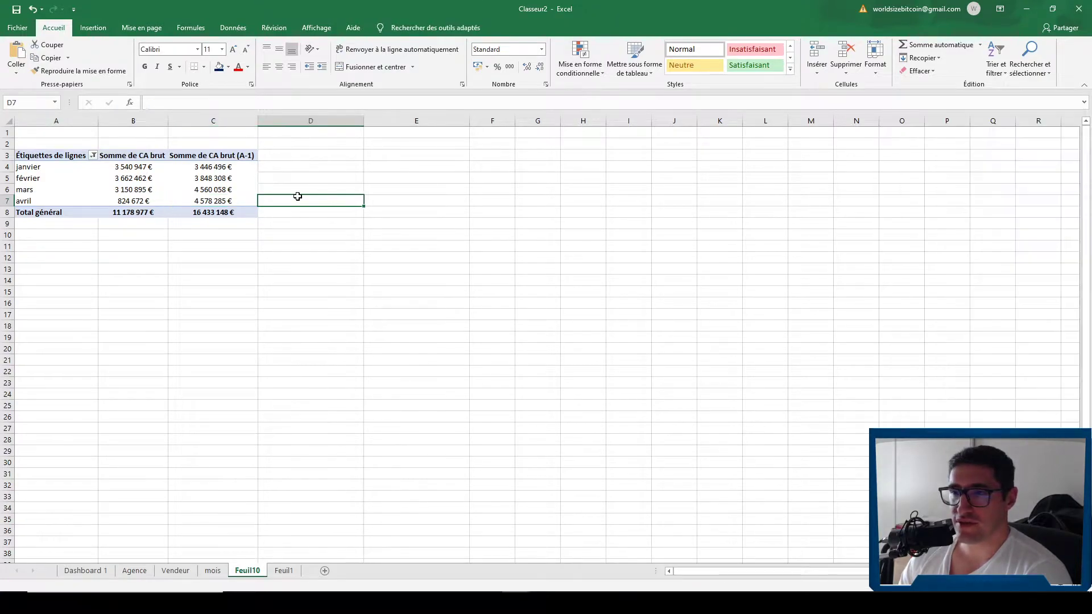
# Insert a Histogramme groupé pivot chart based on the monthly CA brut and CA brut (A-1) pivot table
pyautogui.moveTo(231, 214); pyautogui.dragTo(65, 154)
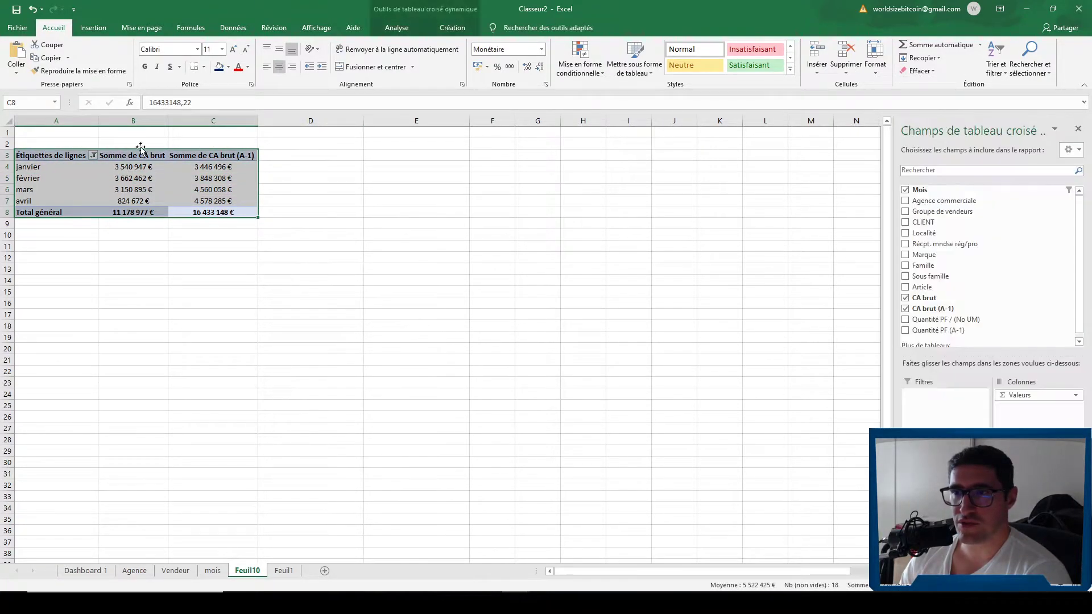
pyautogui.click(91, 29)
pyautogui.click(429, 59)
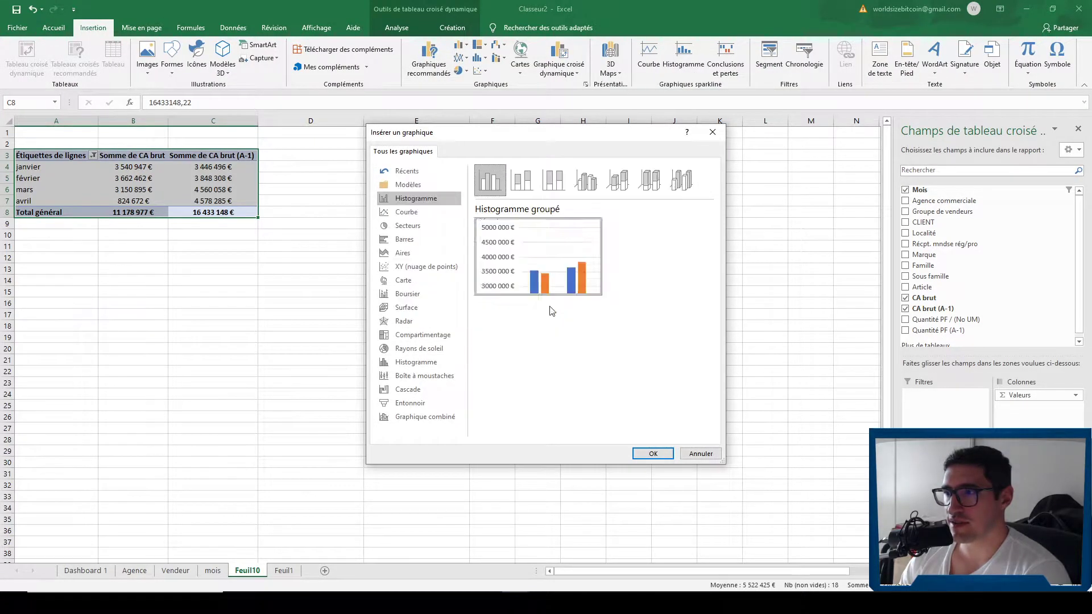
pyautogui.click(653, 454)
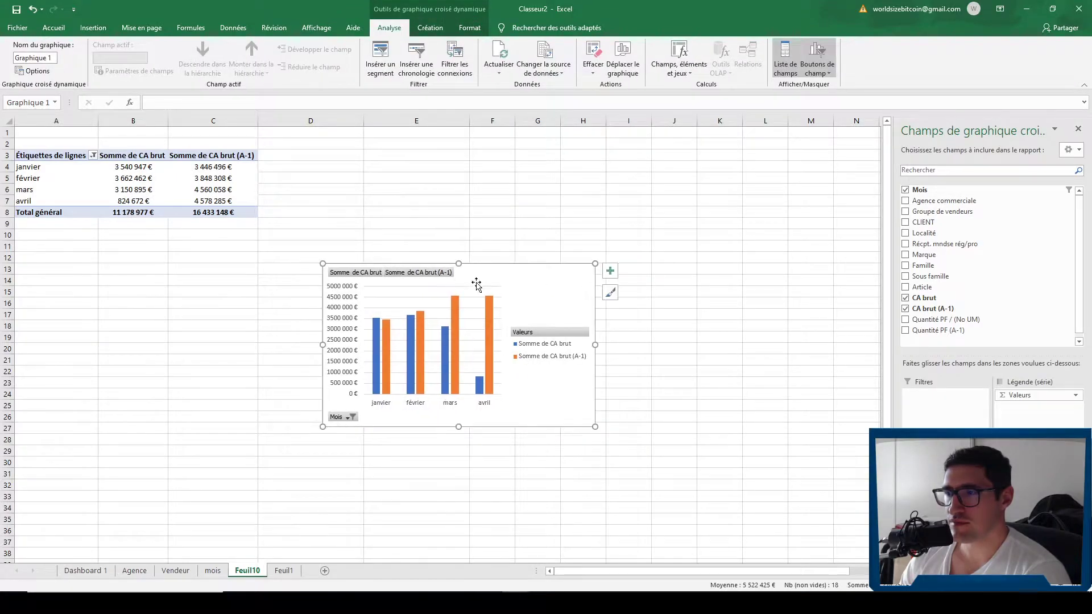
# Hide the value, legend and axis field buttons on the pivot chart
pyautogui.rightClick(372, 272)
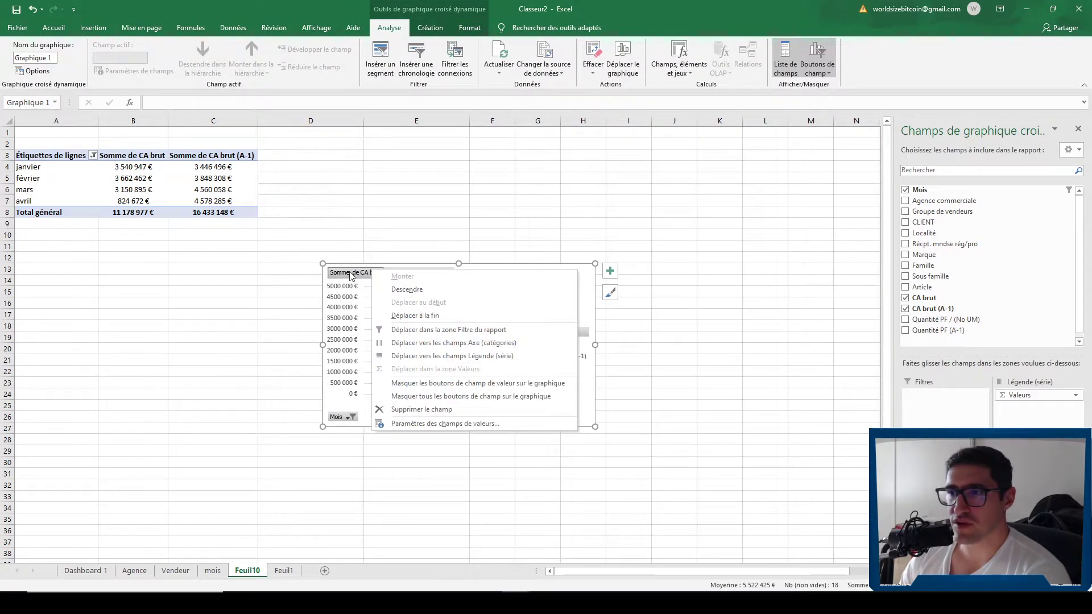
pyautogui.click(432, 382)
pyautogui.rightClick(521, 328)
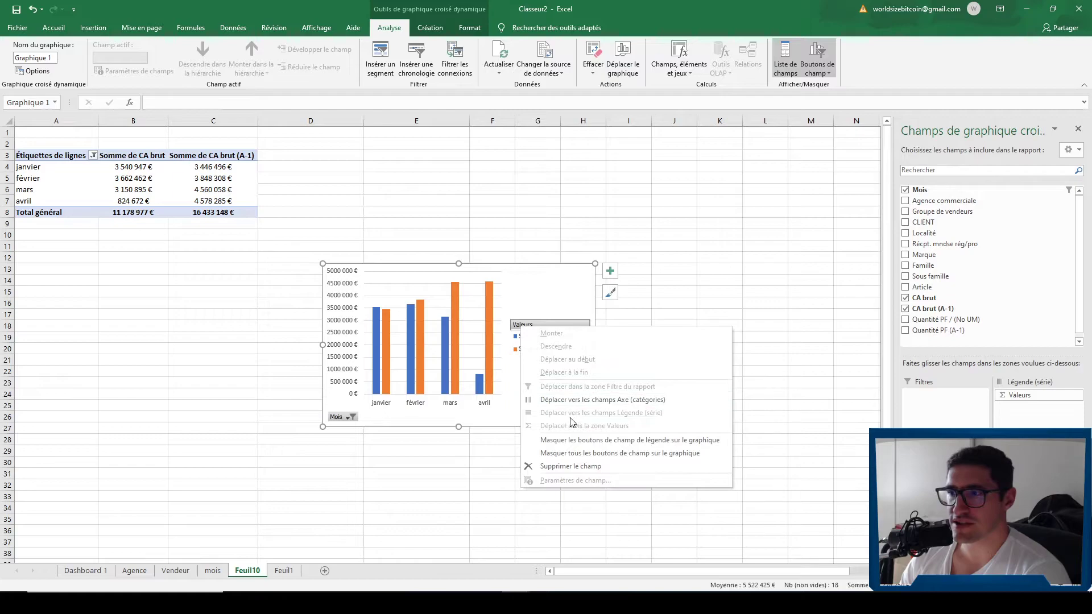
pyautogui.click(614, 439)
pyautogui.rightClick(339, 417)
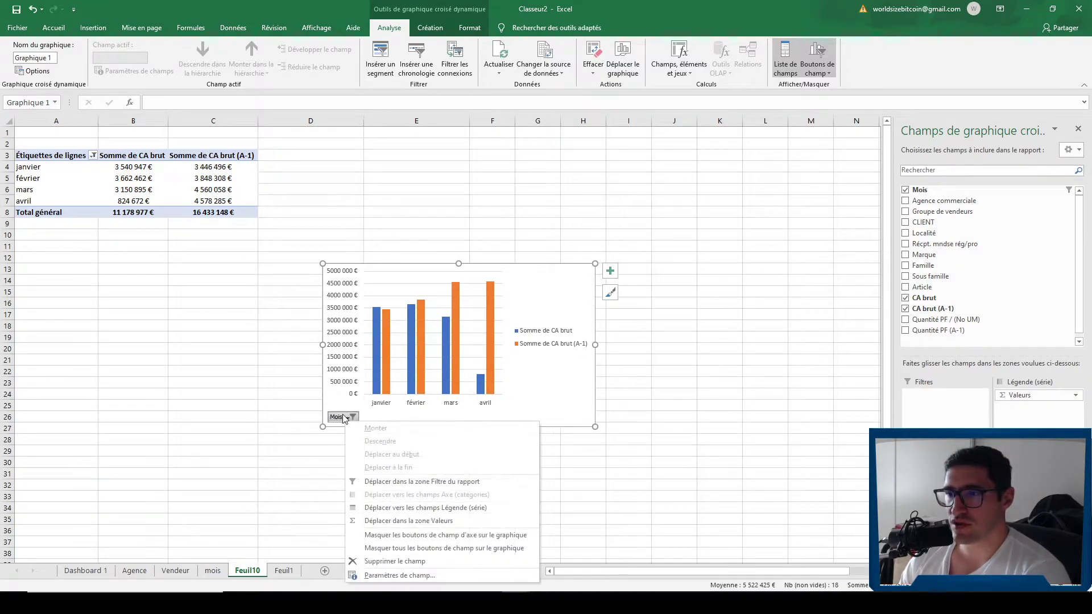
pyautogui.click(426, 535)
# Try out axis titles and a chart title on the pivot chart
pyautogui.click(609, 271)
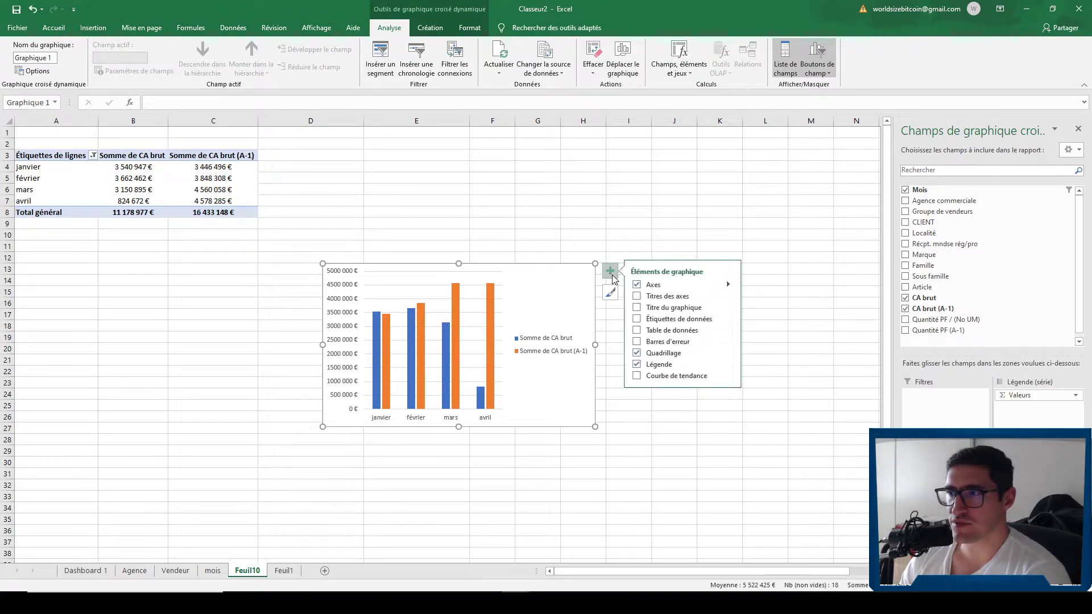
pyautogui.click(639, 297)
pyautogui.click(639, 296)
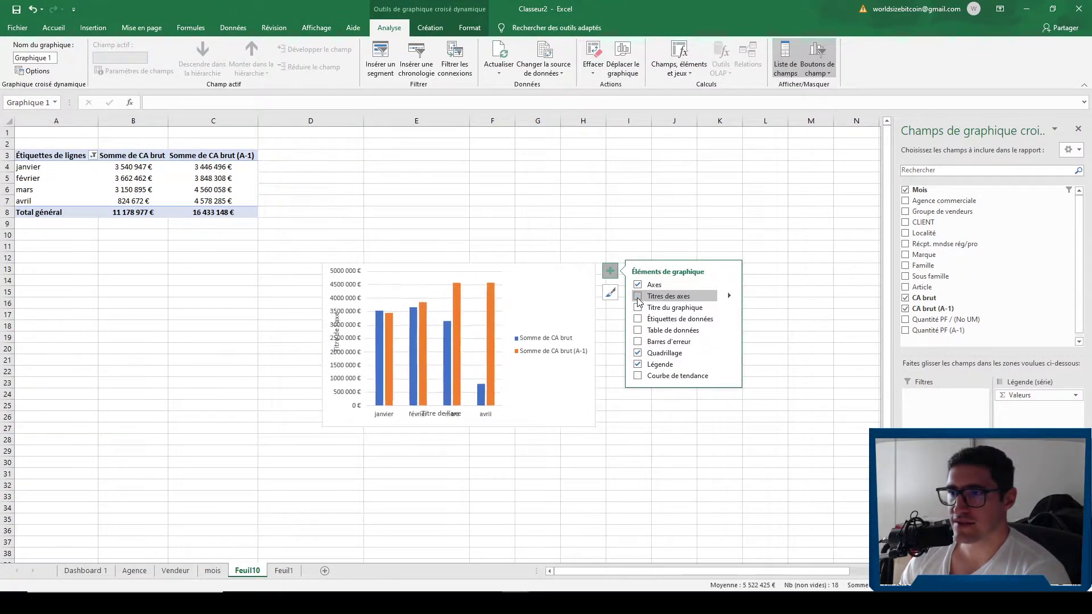
pyautogui.click(638, 308)
pyautogui.click(639, 308)
# Show a data table on the pivot chart, enlarge the chart and move it closer to the pivot table
pyautogui.click(638, 330)
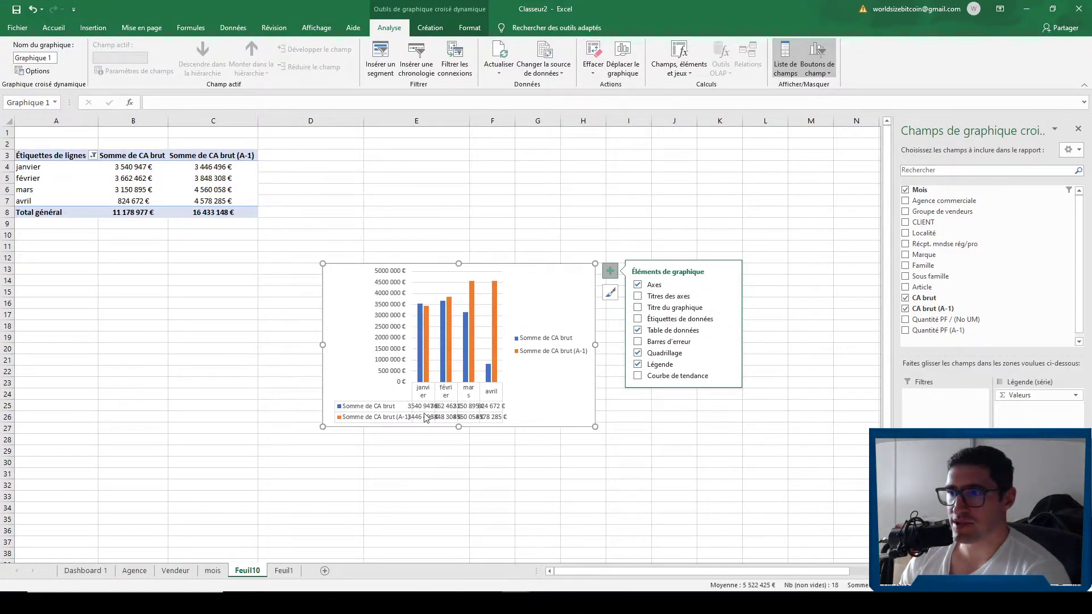
pyautogui.moveTo(595, 427); pyautogui.dragTo(744, 523)
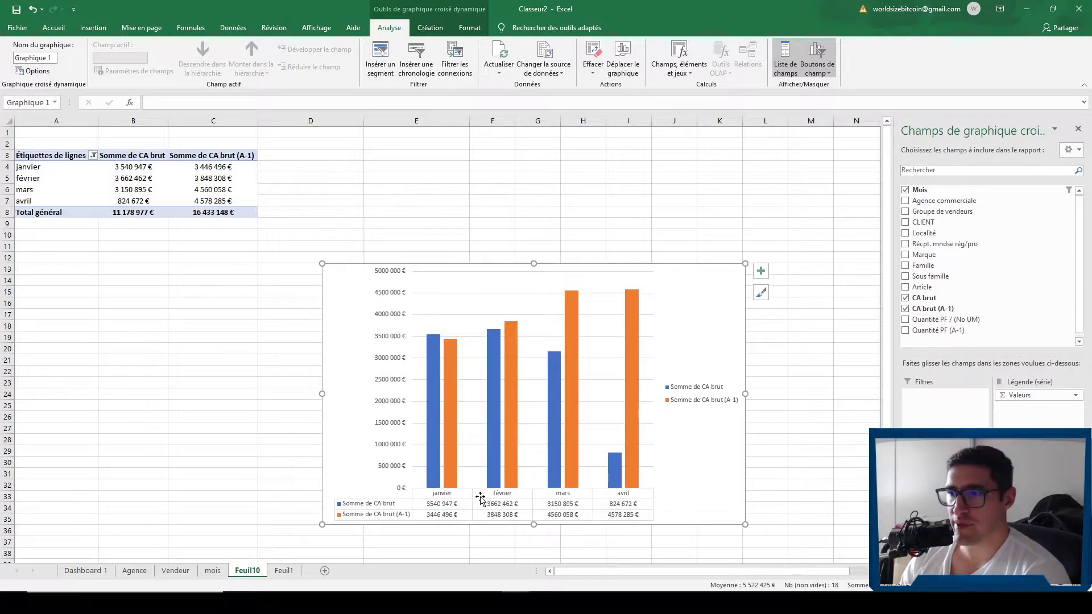
pyautogui.moveTo(505, 516); pyautogui.dragTo(449, 461)
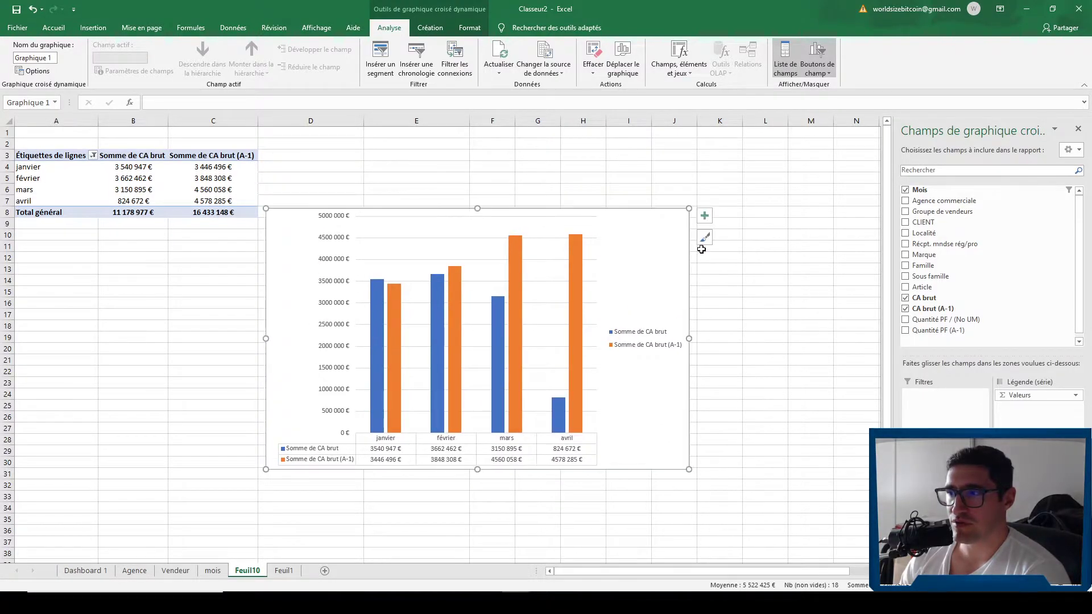
# Replace the chart's data table with Bord extérieur data labels, and widen and reposition the chart beside the pivot table
pyautogui.click(705, 220)
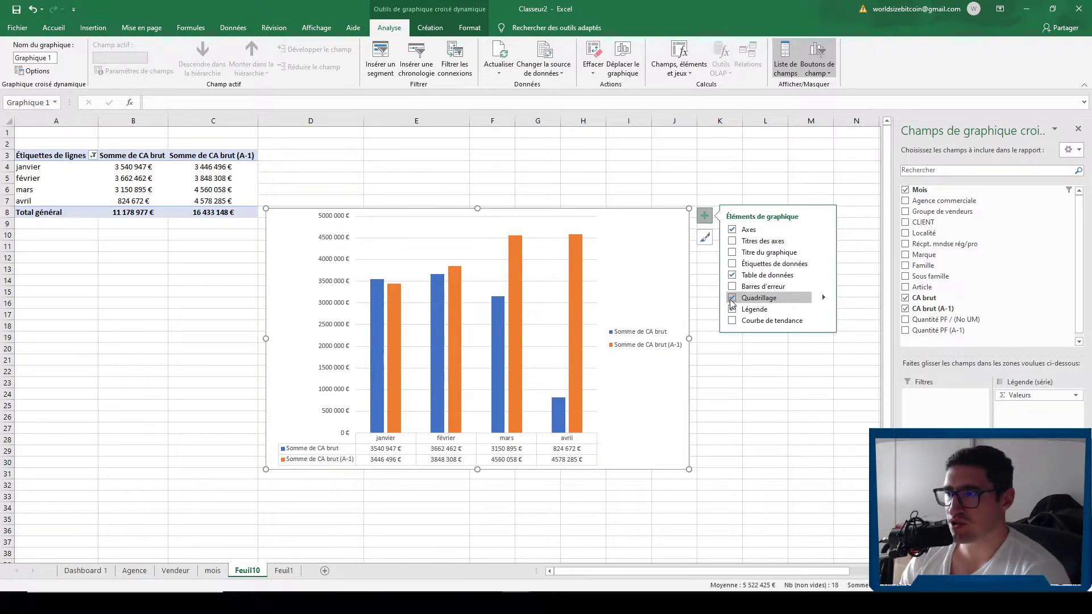
pyautogui.click(733, 275)
pyautogui.click(783, 264)
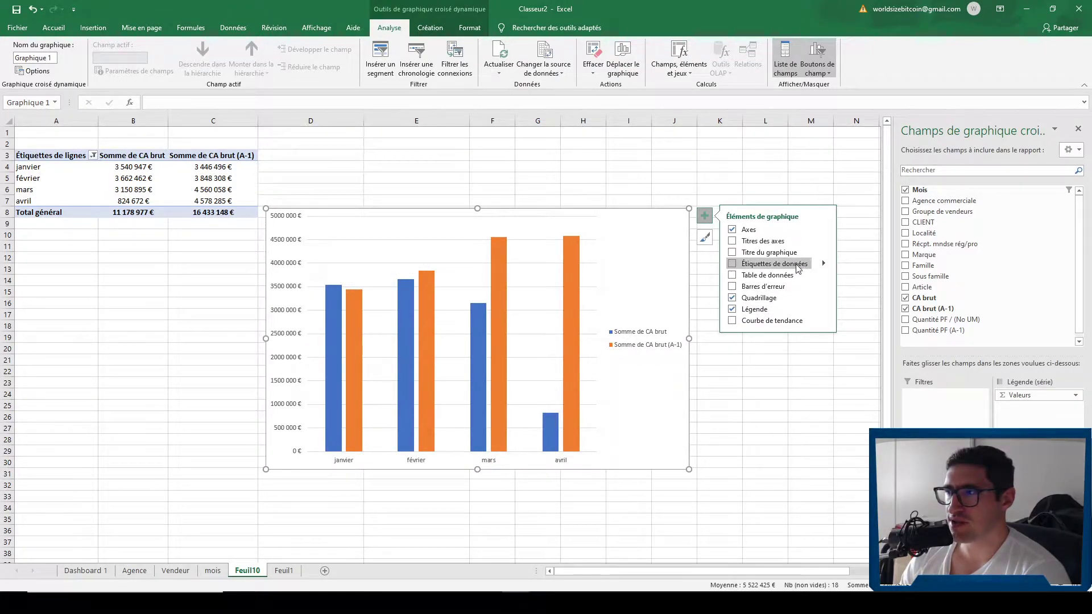
pyautogui.click(824, 264)
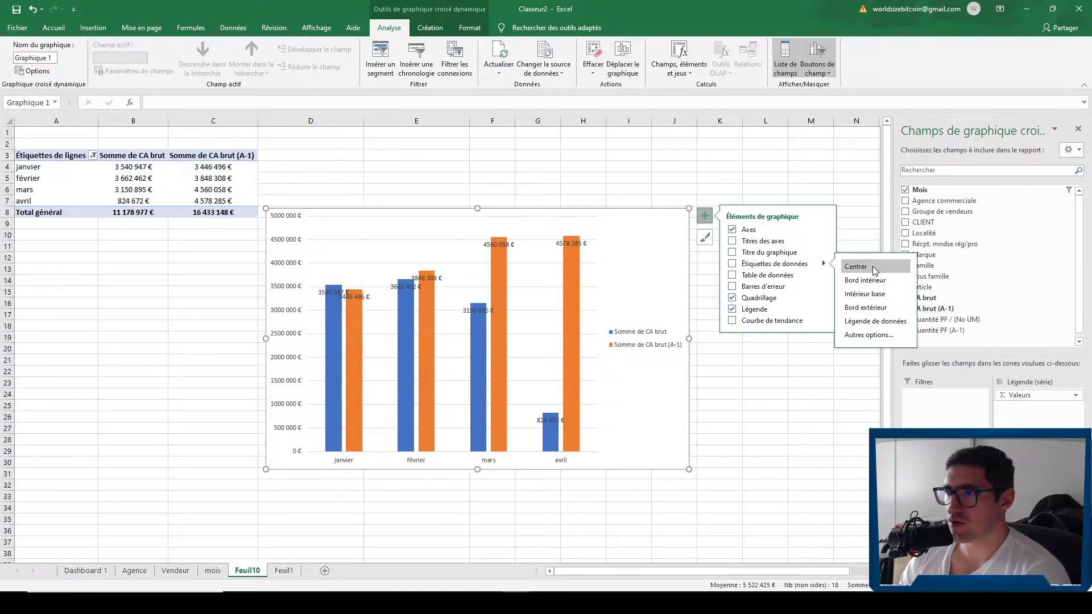
pyautogui.click(866, 307)
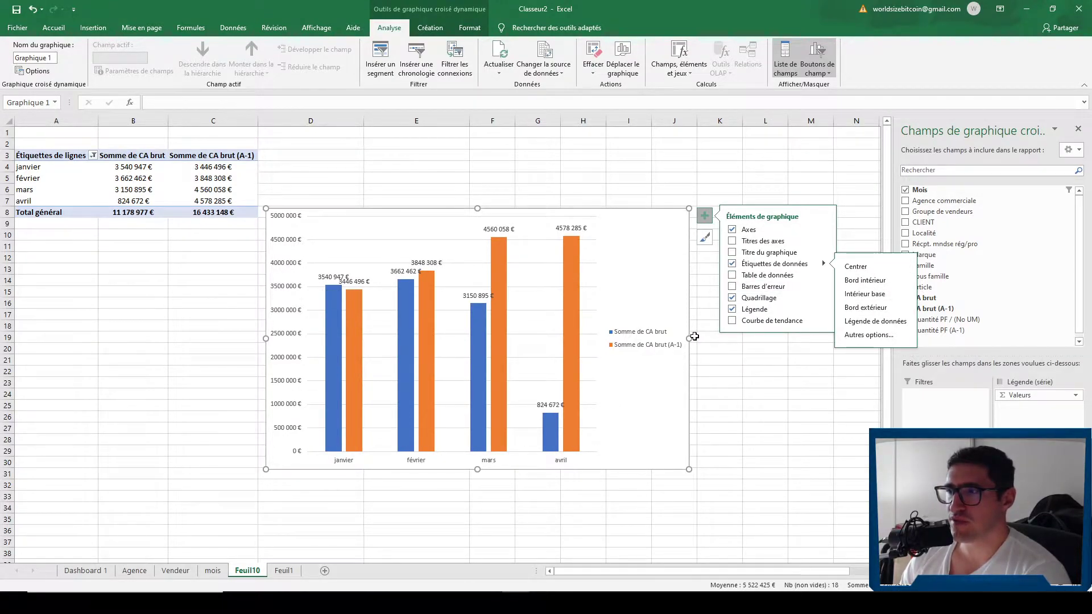
pyautogui.moveTo(688, 339); pyautogui.dragTo(749, 340)
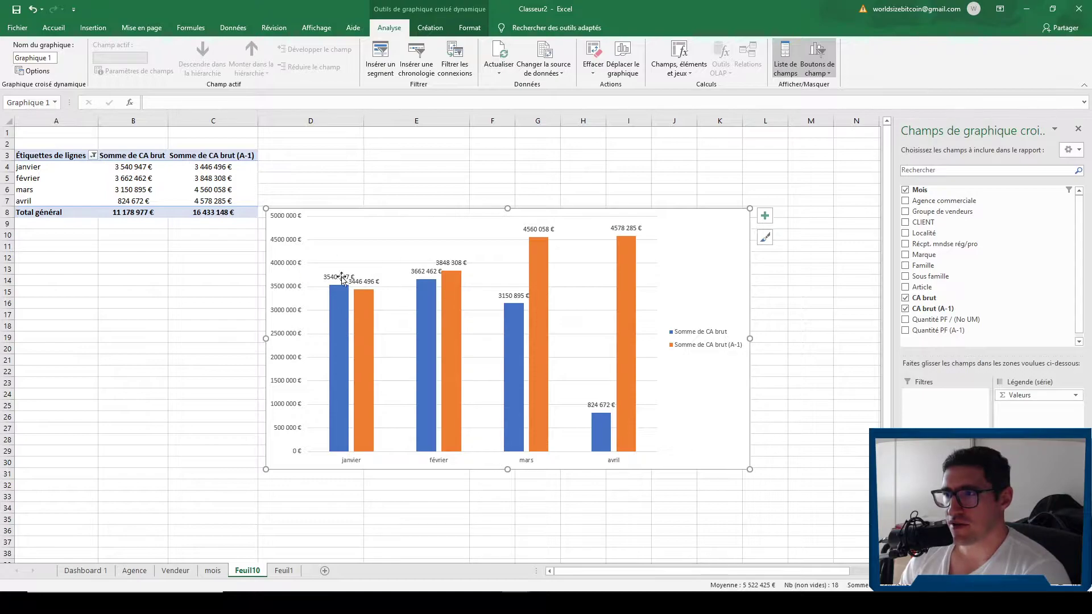
pyautogui.moveTo(705, 276); pyautogui.dragTo(719, 214)
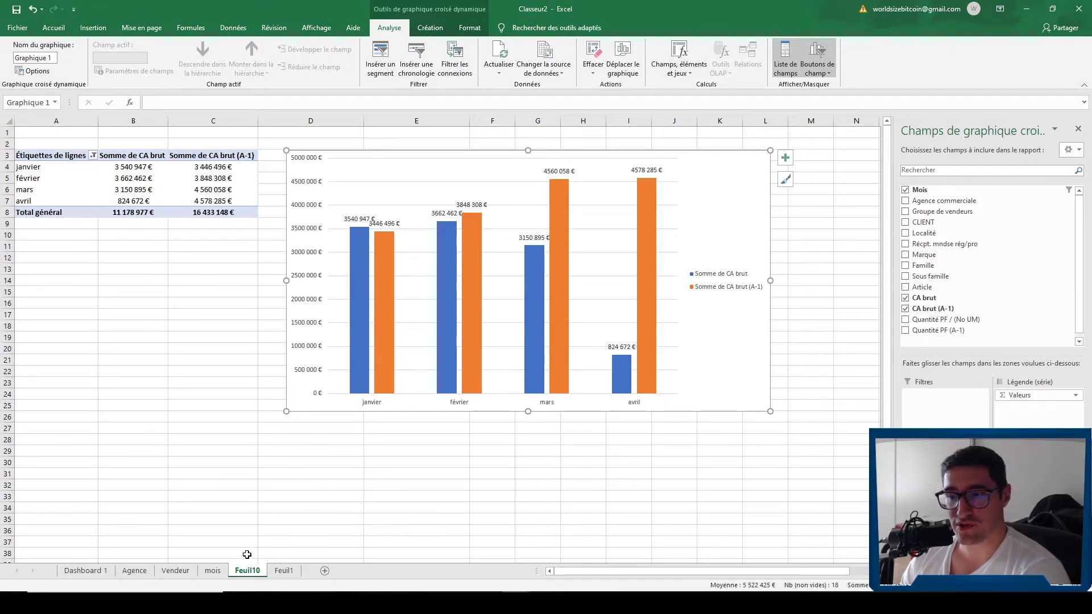
# Add a new worksheet after Feuil10 and name it "Dashboard video"
pyautogui.click(83, 571)
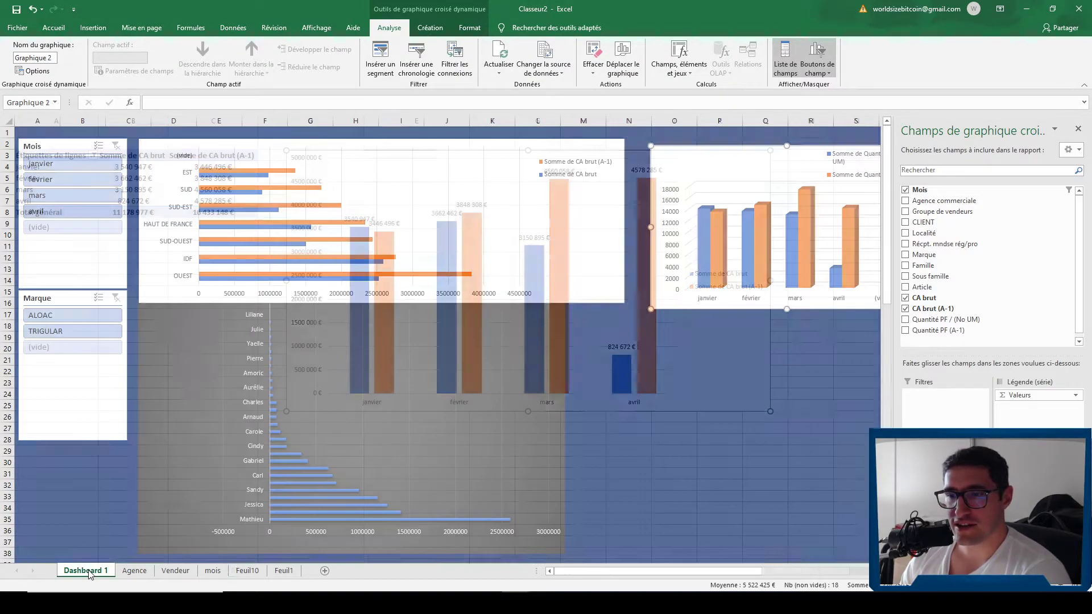
pyautogui.click(248, 571)
pyautogui.click(83, 571)
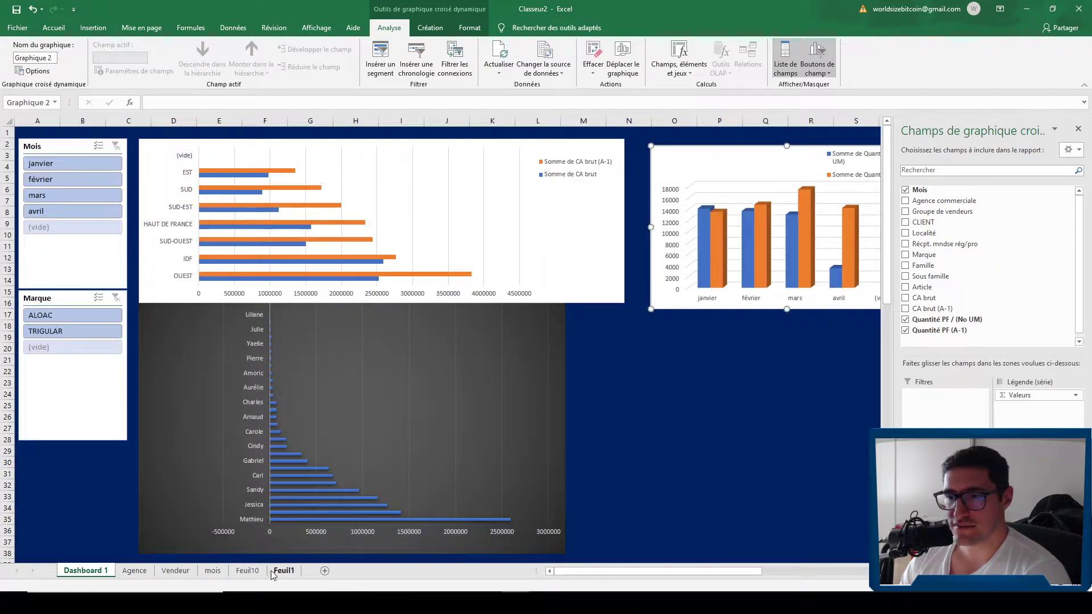
pyautogui.click(253, 571)
pyautogui.click(325, 571)
pyautogui.rightClick(285, 571)
pyautogui.click(350, 465)
pyautogui.write('D')
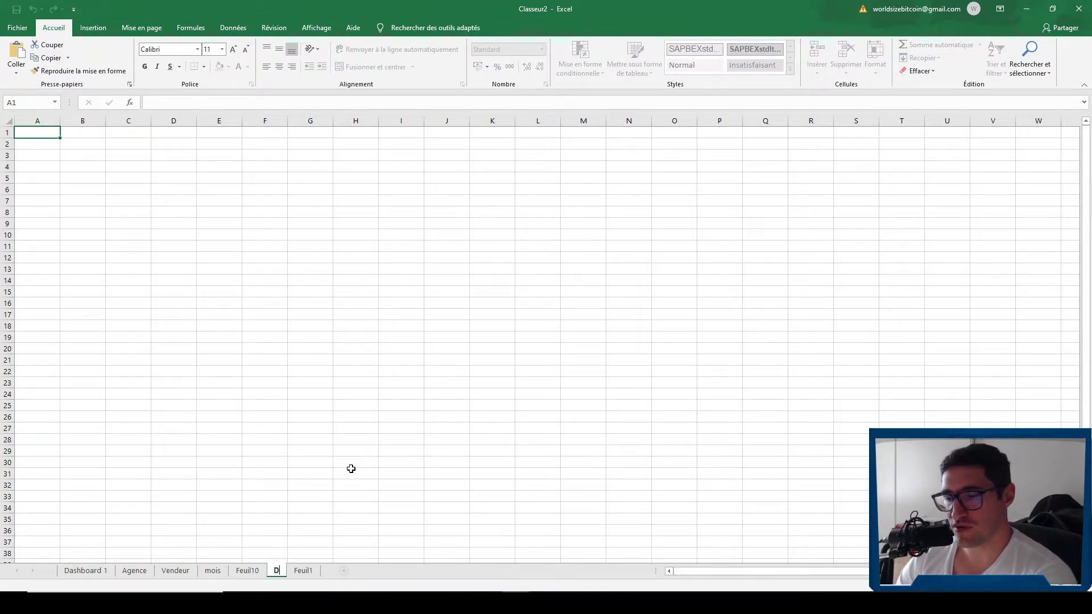
pyautogui.write('ashboard video')
pyautogui.press('Return')
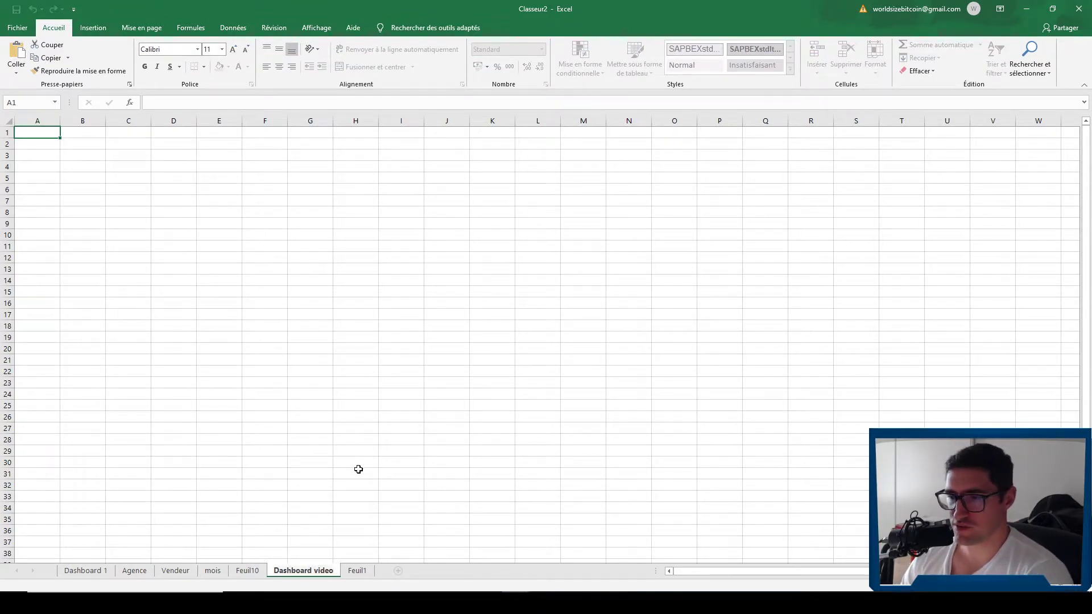
# Rename the Feuil10 sheet "Mois video" and place it after the Dashboard video sheet
pyautogui.click(248, 570)
pyautogui.rightClick(248, 570)
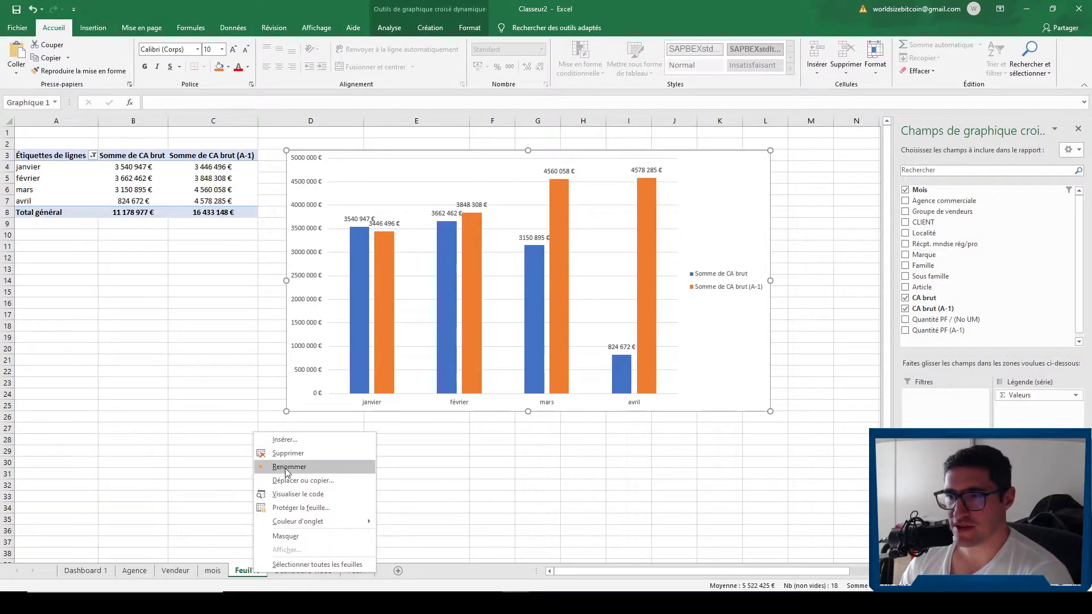
pyautogui.click(289, 467)
pyautogui.write('Mois')
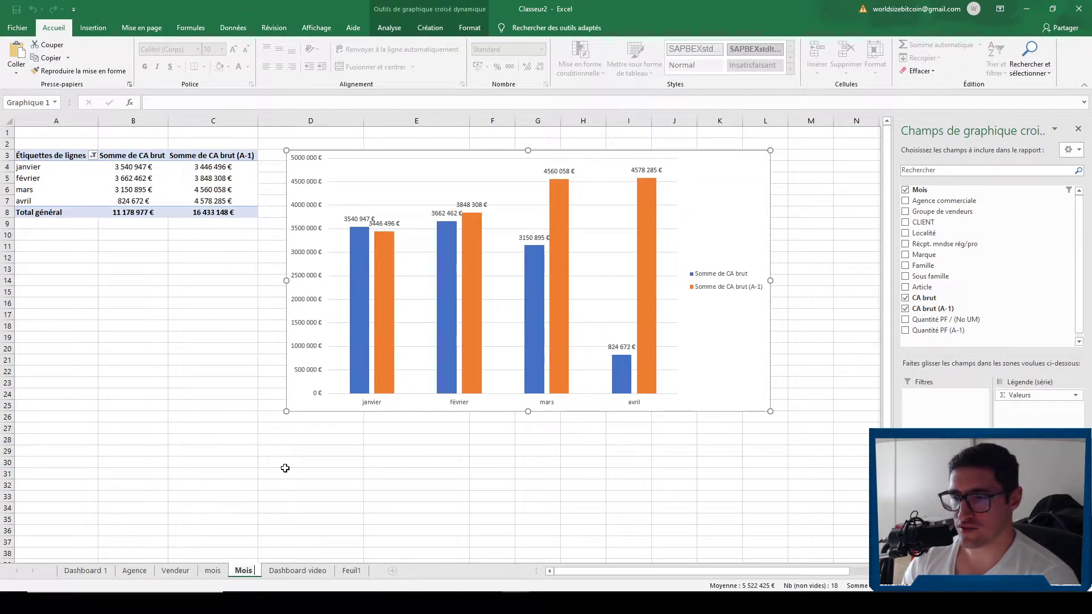
pyautogui.write(' video')
pyautogui.press('Return')
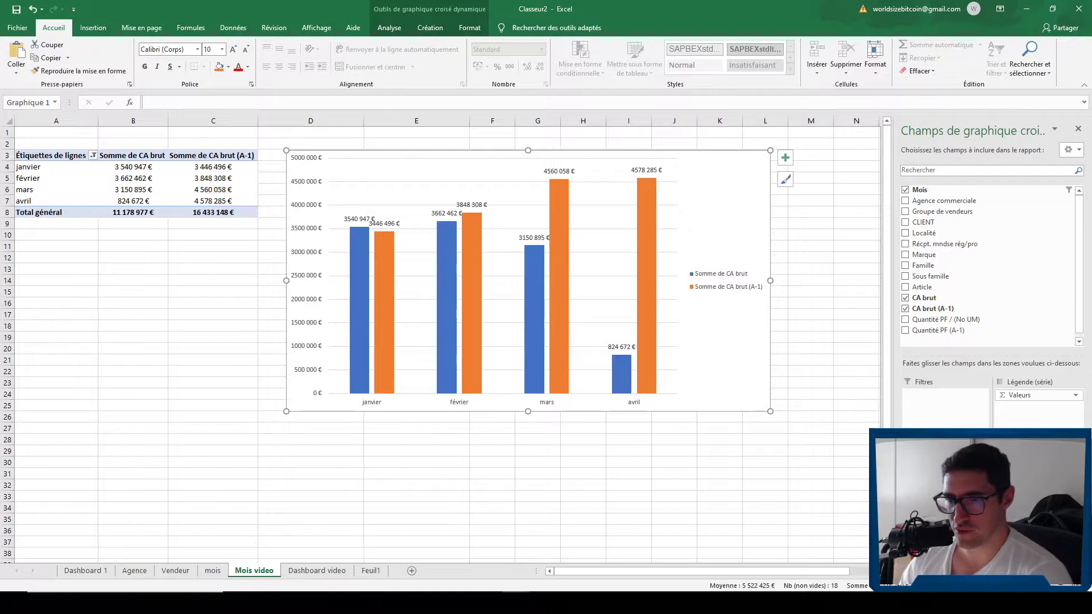
pyautogui.moveTo(357, 571); pyautogui.dragTo(357, 572)
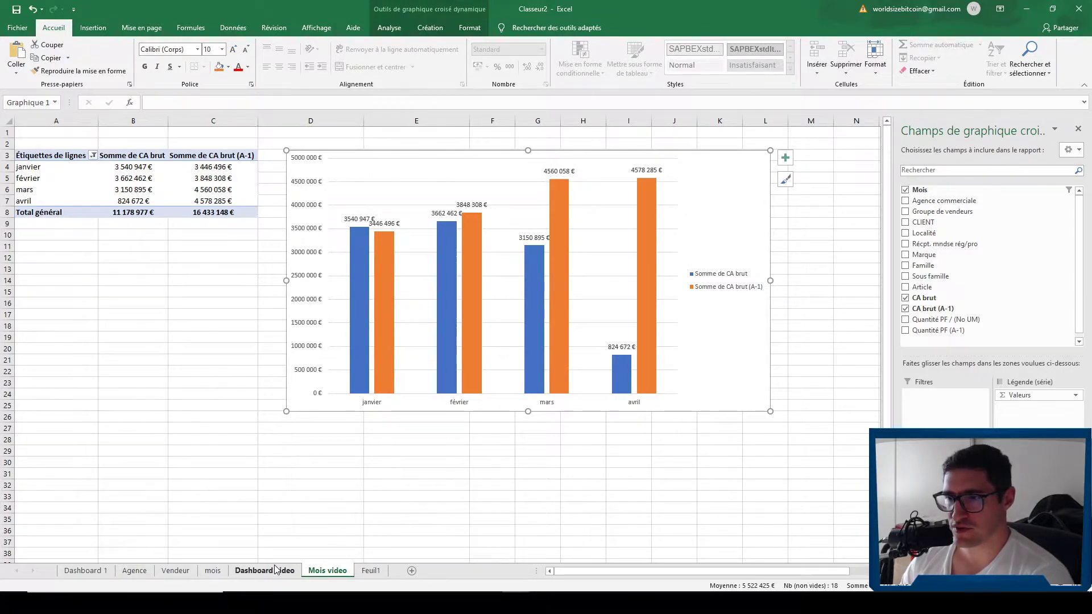
# Fill a large block of cells from A1 down to row 202 on Dashboard video with dark blue
pyautogui.hotkey('ctrl', 'pageup')
pyautogui.moveTo(43, 133); pyautogui.dragTo(1024, 555)
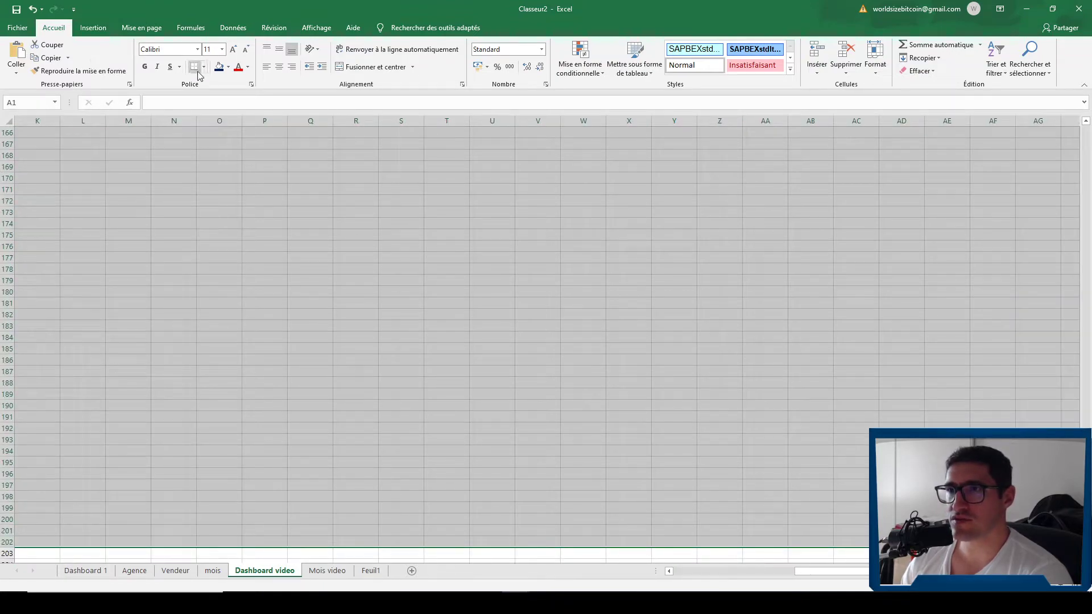
pyautogui.click(219, 66)
pyautogui.hotkey('ctrl', 'Home')
pyautogui.moveTo(472, 268); pyautogui.dragTo(34, 132)
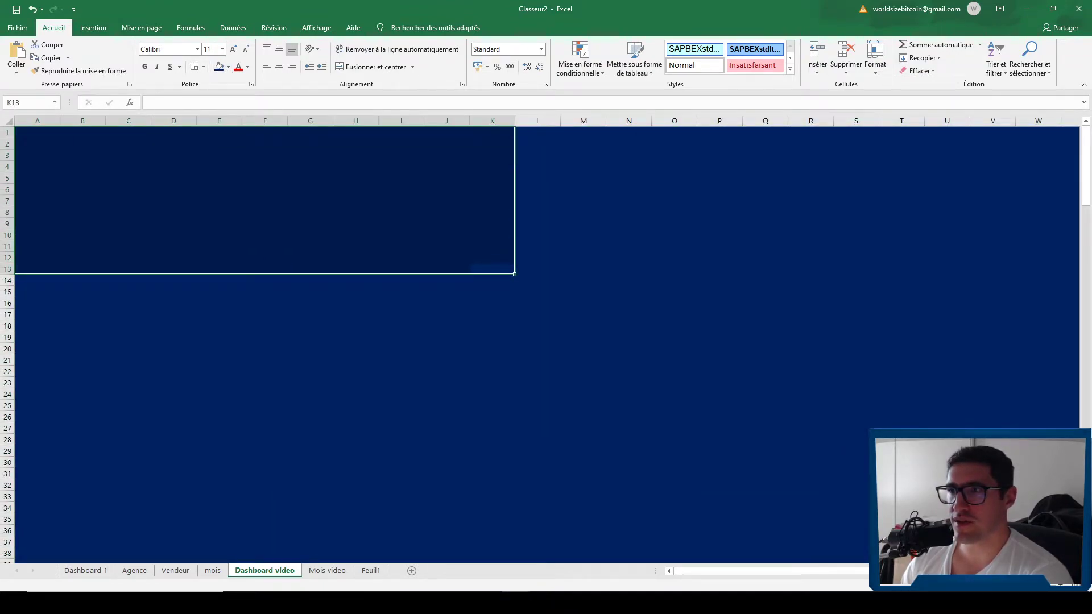
pyautogui.click(128, 212)
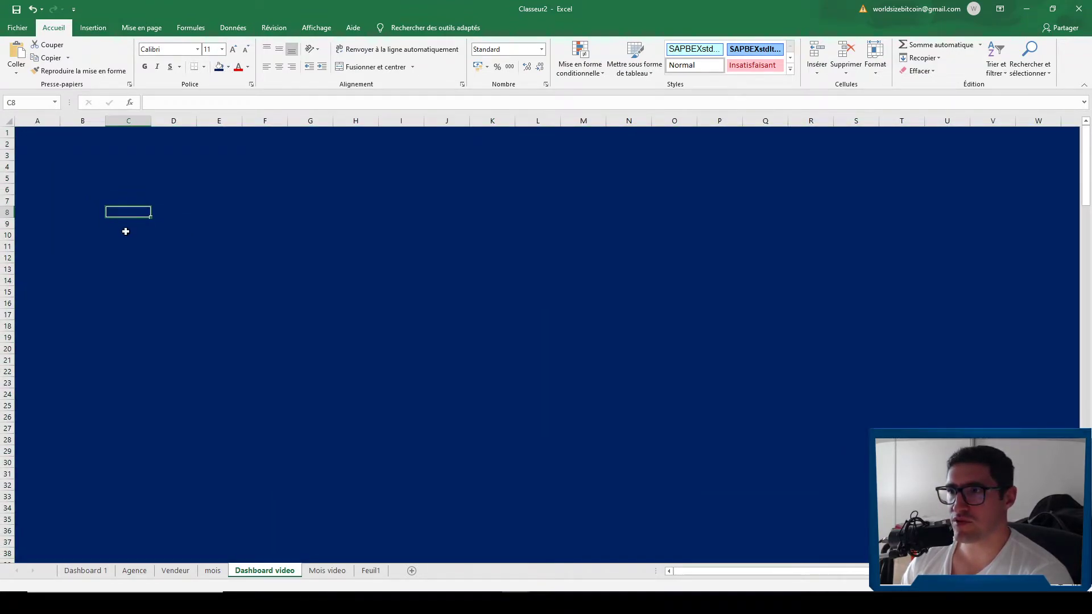
# Copy the monthly pivot chart from Mois video onto the Dashboard video sheet and place it around columns M to W near row 1
pyautogui.click(325, 571)
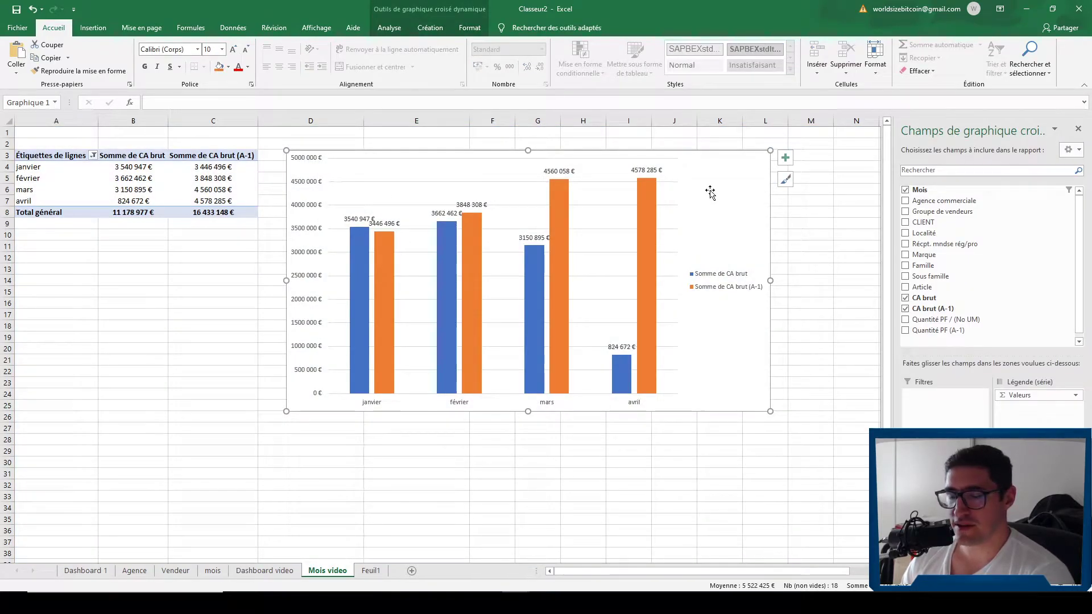
pyautogui.click(785, 179)
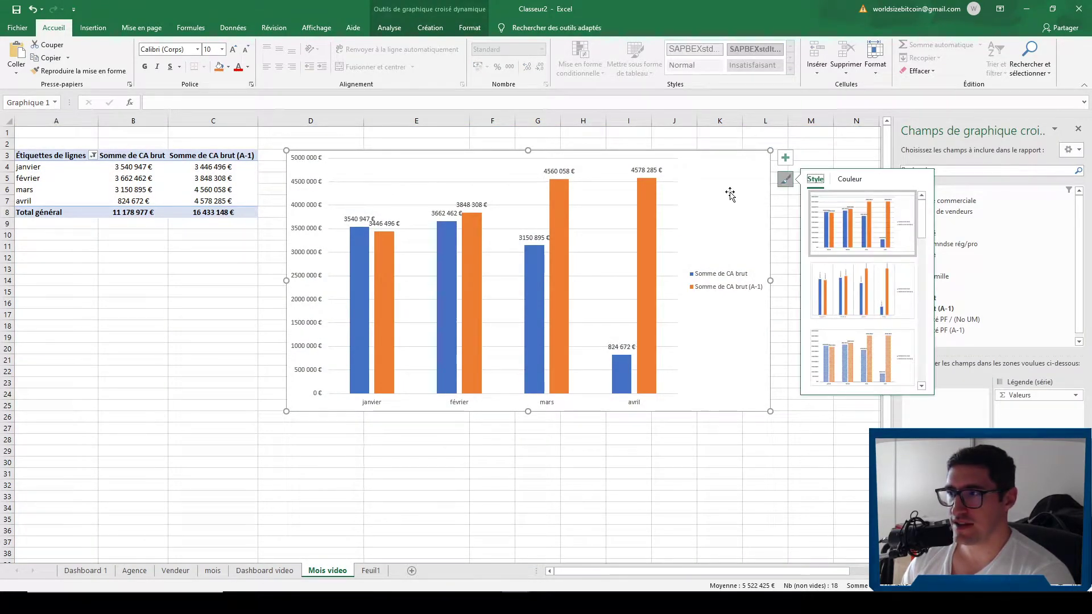
pyautogui.click(256, 573)
pyautogui.click(415, 257)
pyautogui.click(400, 210)
pyautogui.hotkey('ctrl', 'v')
pyautogui.moveTo(805, 244); pyautogui.dragTo(809, 195)
pyautogui.moveTo(836, 201); pyautogui.dragTo(1024, 183)
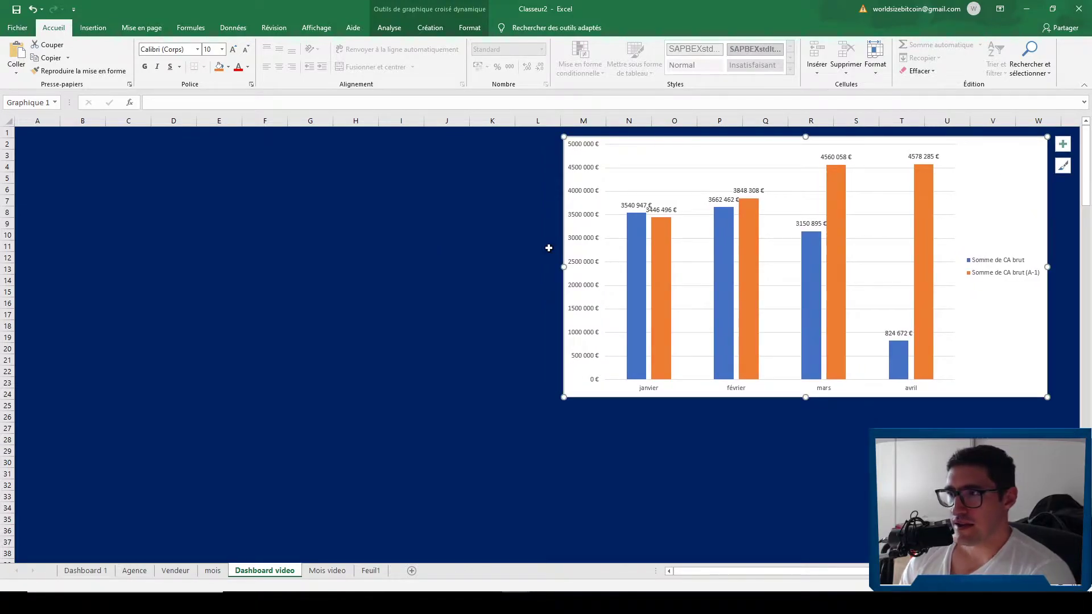
# Create a copy of the Mois video sheet, placed just before the original
pyautogui.click(319, 572)
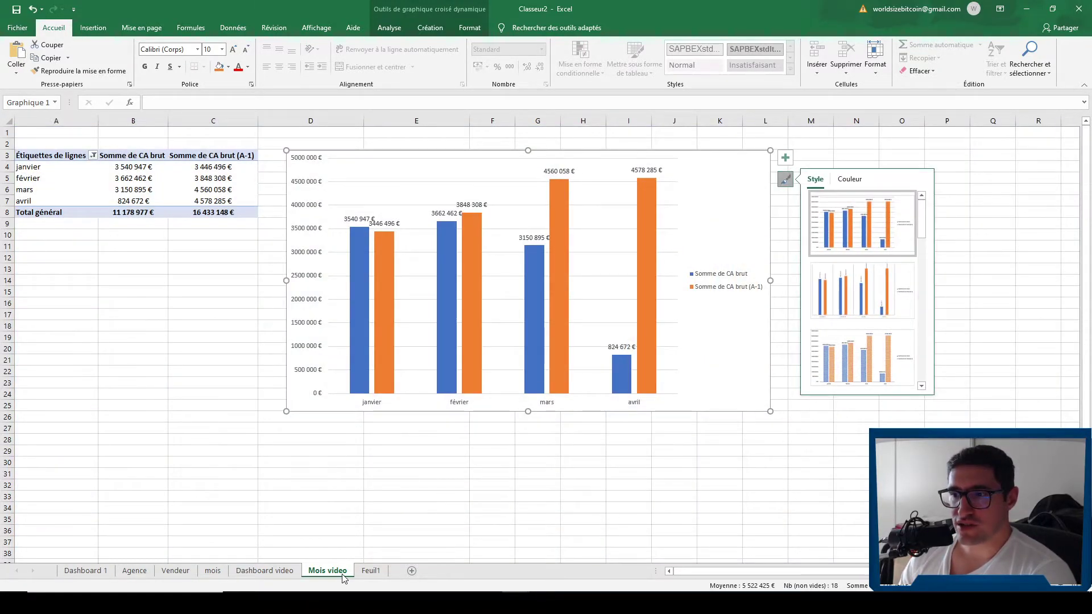
pyautogui.click(145, 573)
pyautogui.click(82, 571)
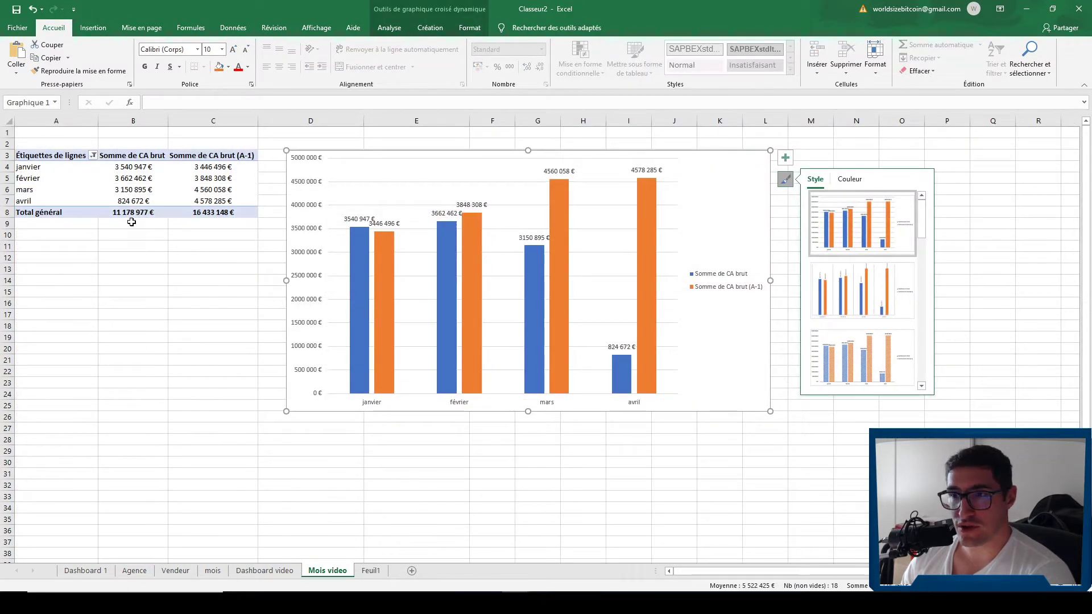
pyautogui.rightClick(328, 577)
pyautogui.click(387, 482)
pyautogui.click(360, 500)
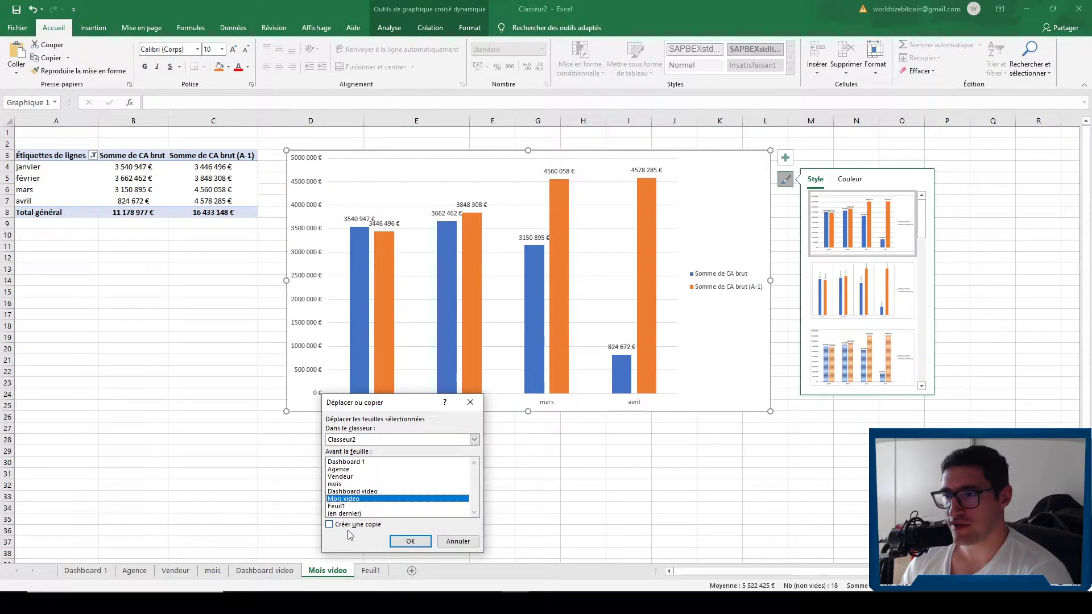
pyautogui.click(349, 527)
pyautogui.press('Return')
# Rename the copied sheet as "Vendeur video"
pyautogui.rightClick(350, 572)
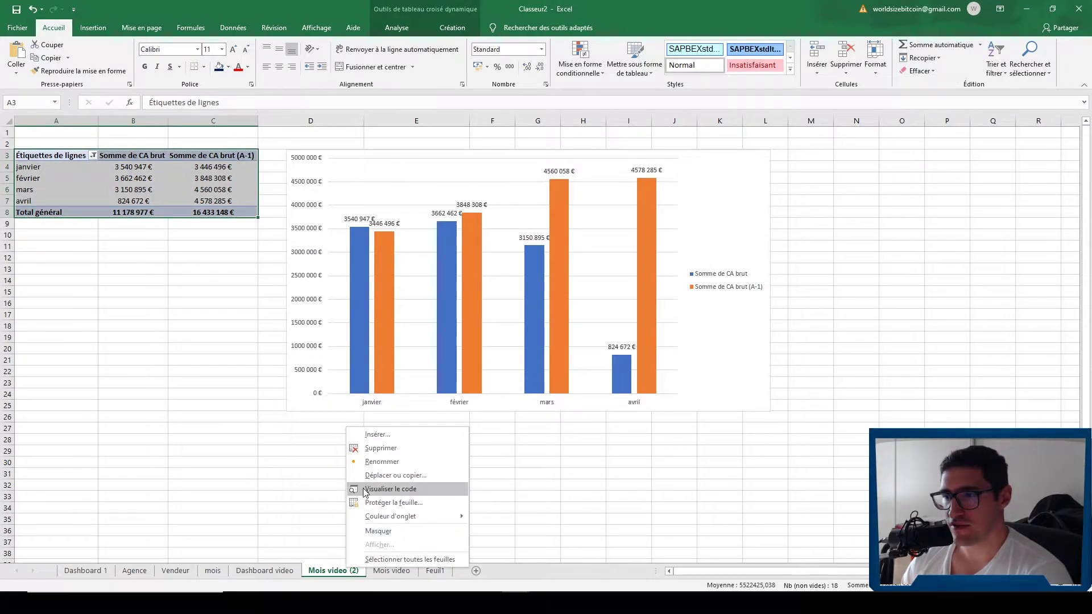
pyautogui.click(396, 460)
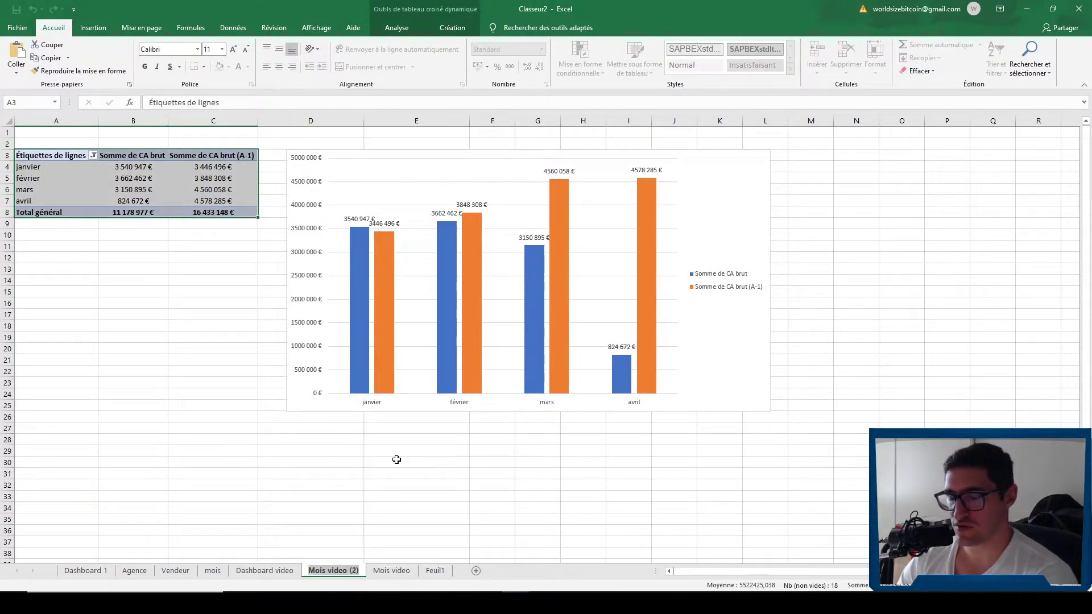
pyautogui.write('Vendeur video')
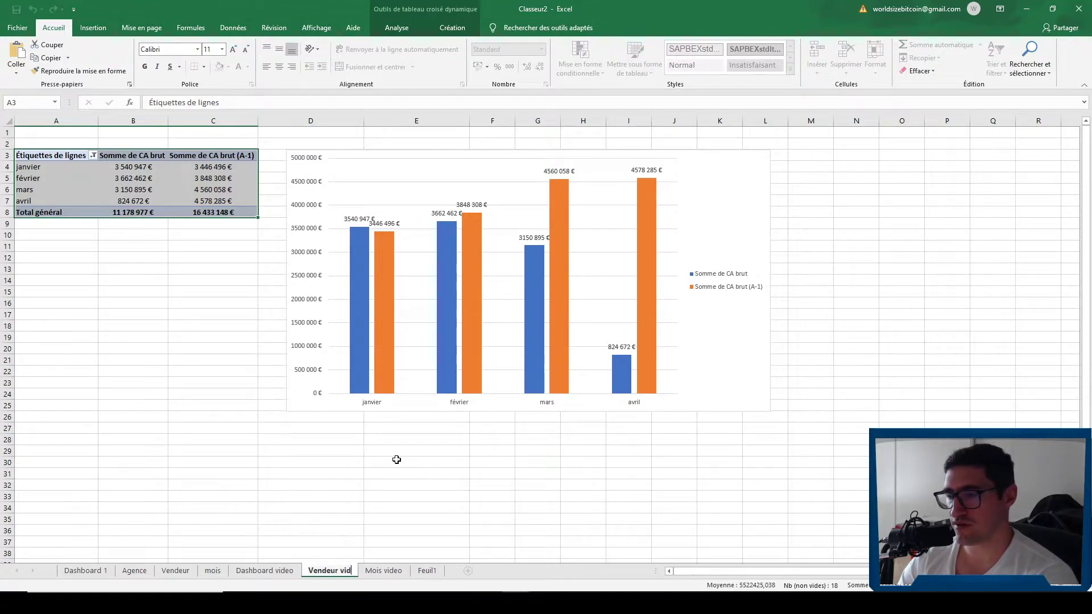
pyautogui.click(396, 460)
pyautogui.click(358, 483)
pyautogui.press('Up')
pyautogui.press('Up')
pyautogui.press('Up')
pyautogui.click(156, 260)
pyautogui.click(311, 428)
pyautogui.click(197, 302)
pyautogui.click(154, 179)
pyautogui.click(200, 259)
# Show the pivot table's field list, remove CA brut (A-1) and add Groupe de vendeurs to the rows
pyautogui.rightClick(107, 180)
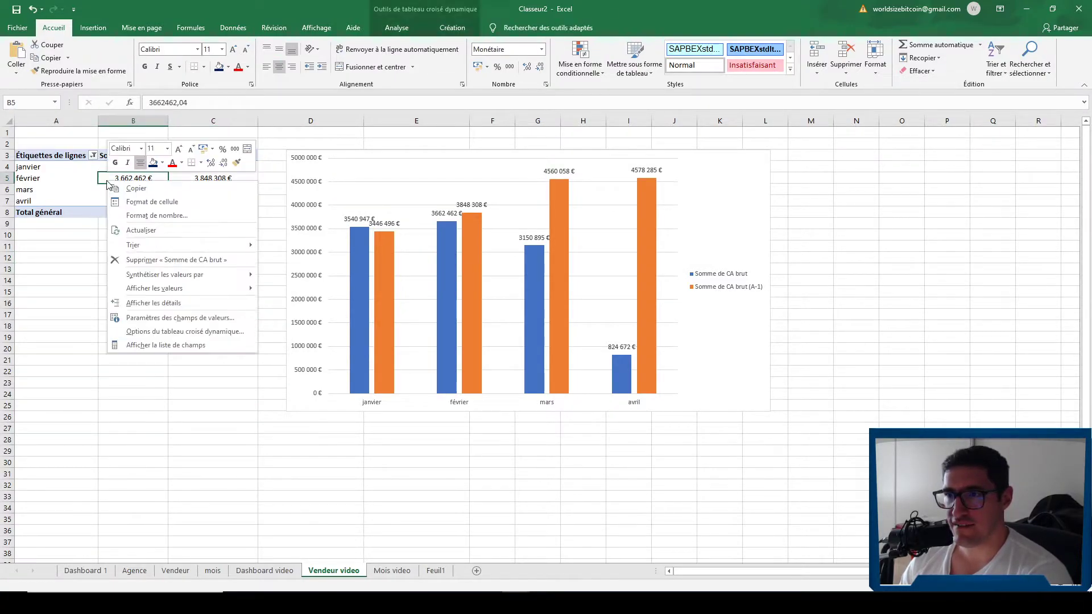
pyautogui.click(64, 183)
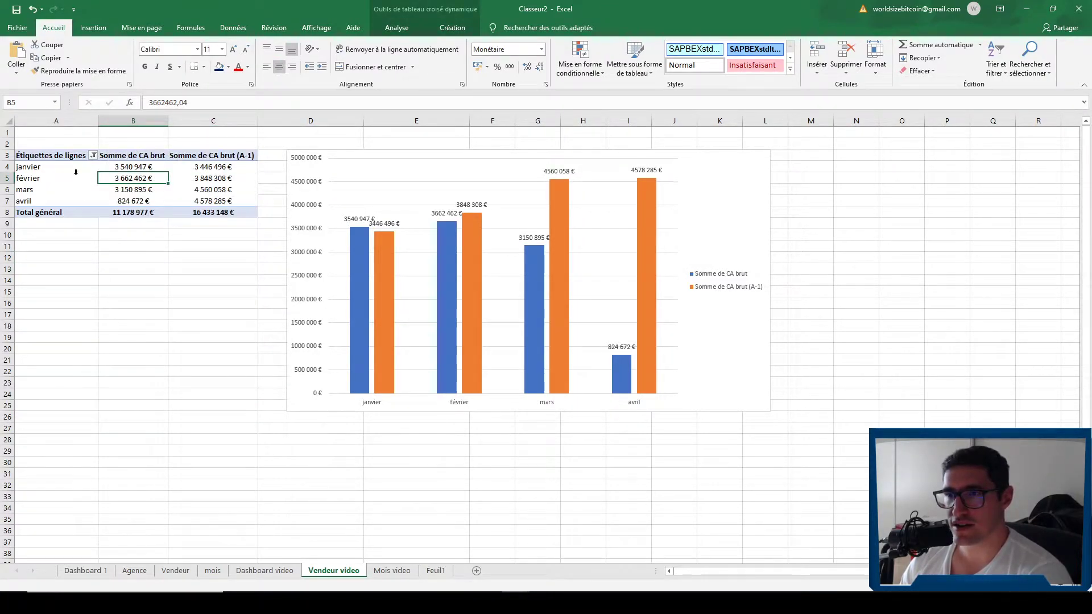
pyautogui.rightClick(64, 183)
pyautogui.click(129, 374)
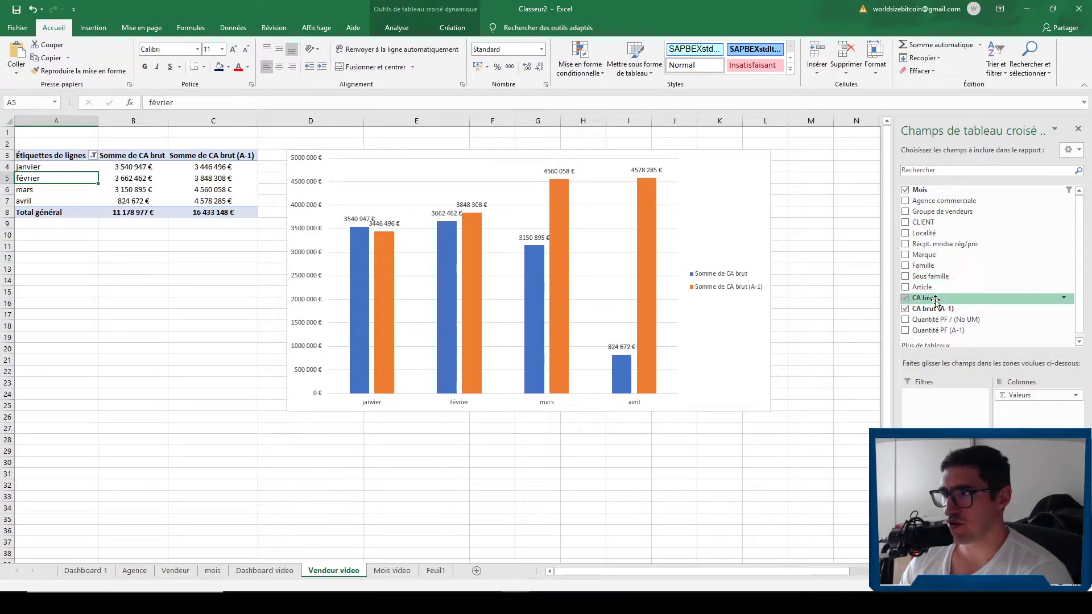
pyautogui.click(906, 311)
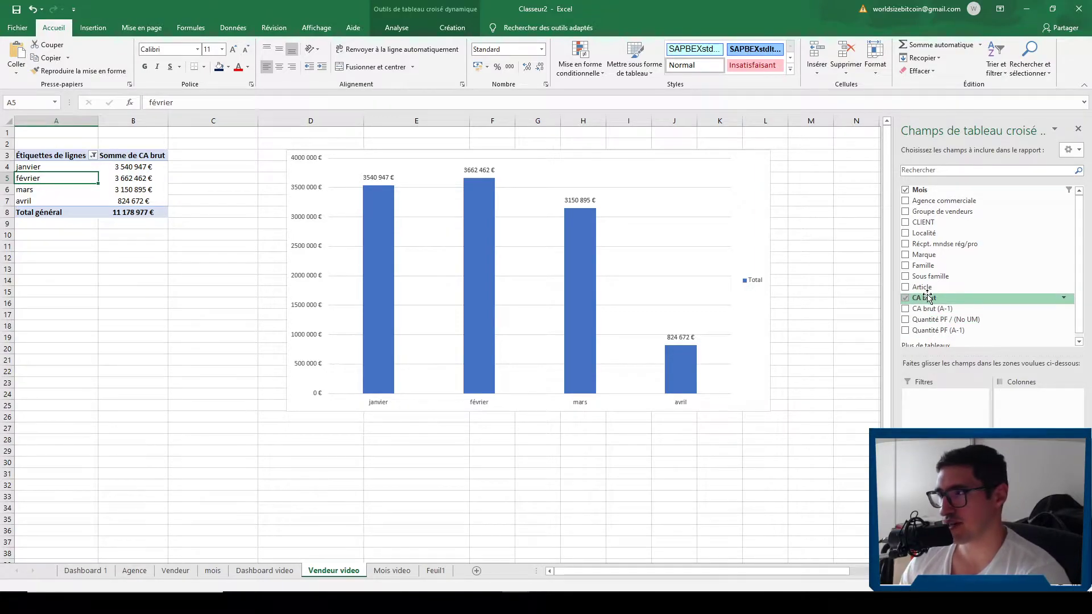
pyautogui.click(906, 212)
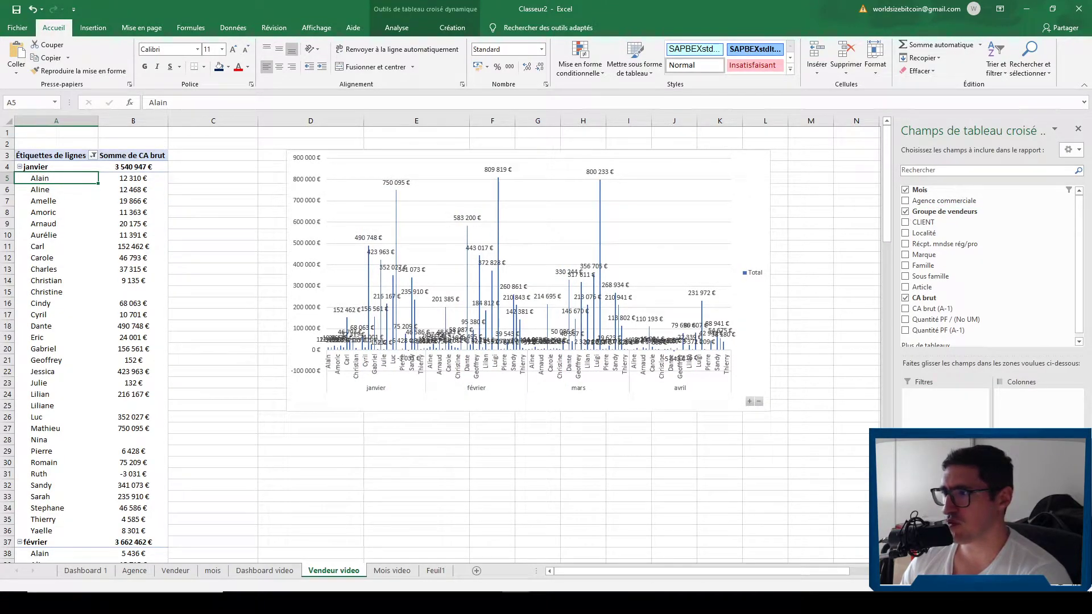
# Remove the Mois field from the Vendeur video pivot table's rows
pyautogui.scroll(-8, 48, 222)
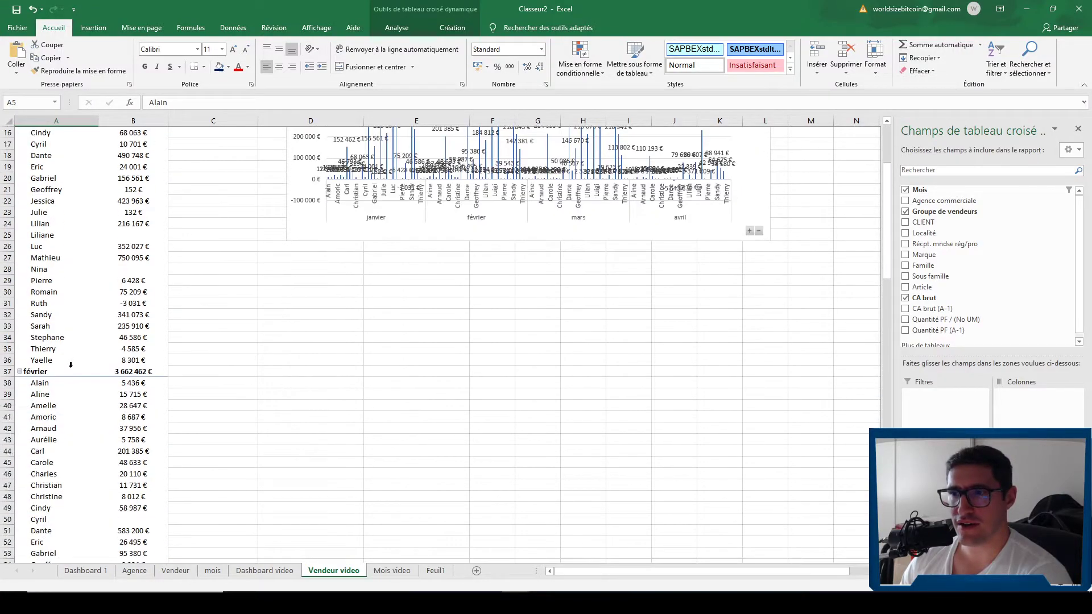
pyautogui.scroll(8, 64, 370)
pyautogui.scroll(-7, 64, 370)
pyautogui.scroll(-7, 64, 371)
pyautogui.scroll(14, 59, 300)
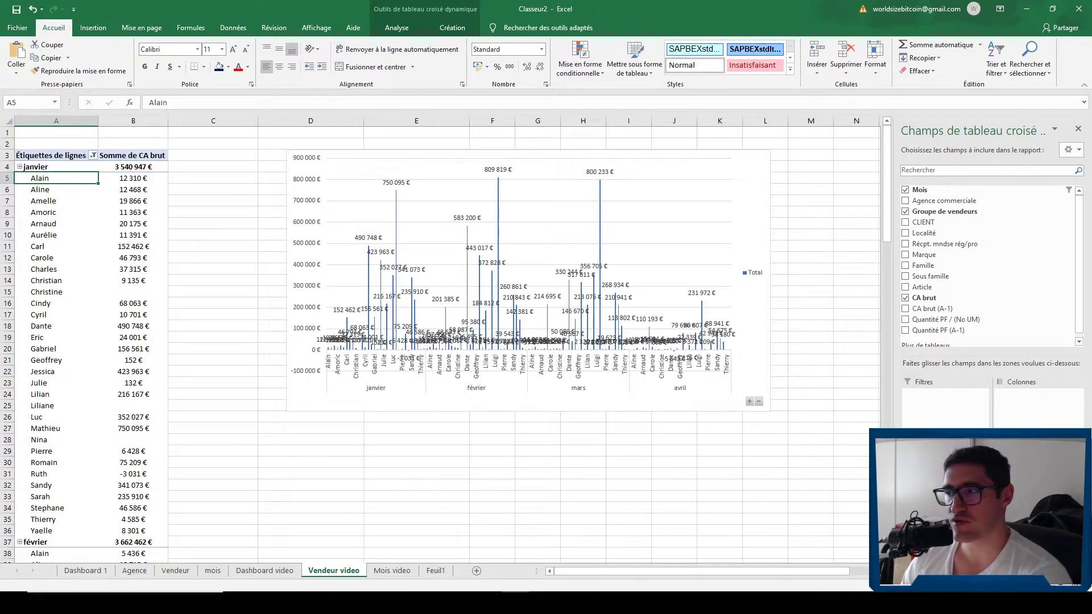
pyautogui.moveTo(933, 487); pyautogui.dragTo(790, 470)
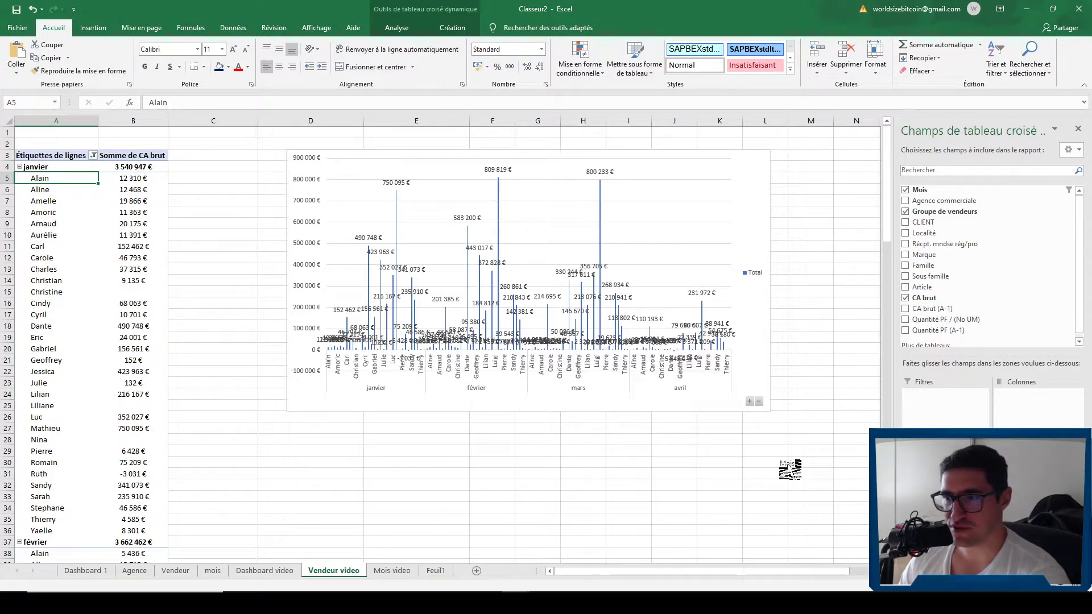
pyautogui.moveTo(790, 470); pyautogui.dragTo(777, 465)
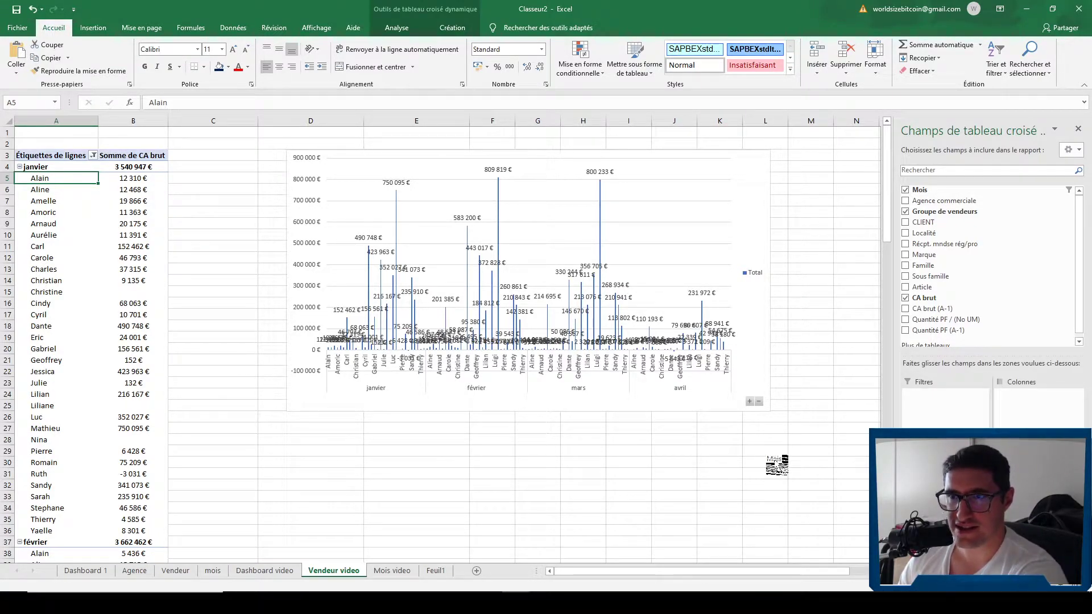
pyautogui.moveTo(777, 465); pyautogui.dragTo(772, 456)
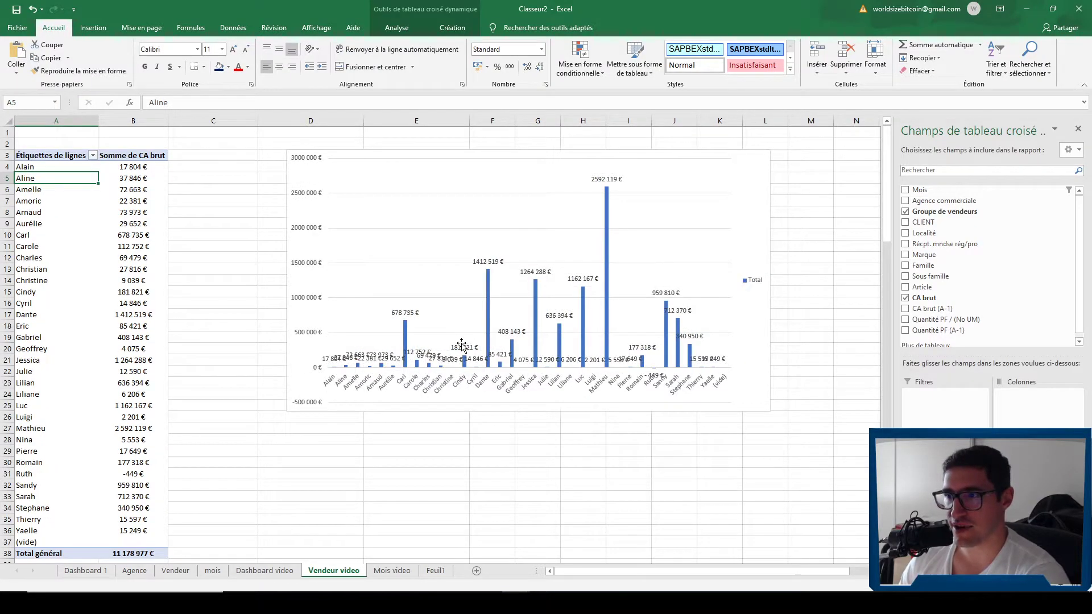
# Move the pivot chart down a few rows on Vendeur video and close the formatting pane and the chart field list
pyautogui.click(759, 346)
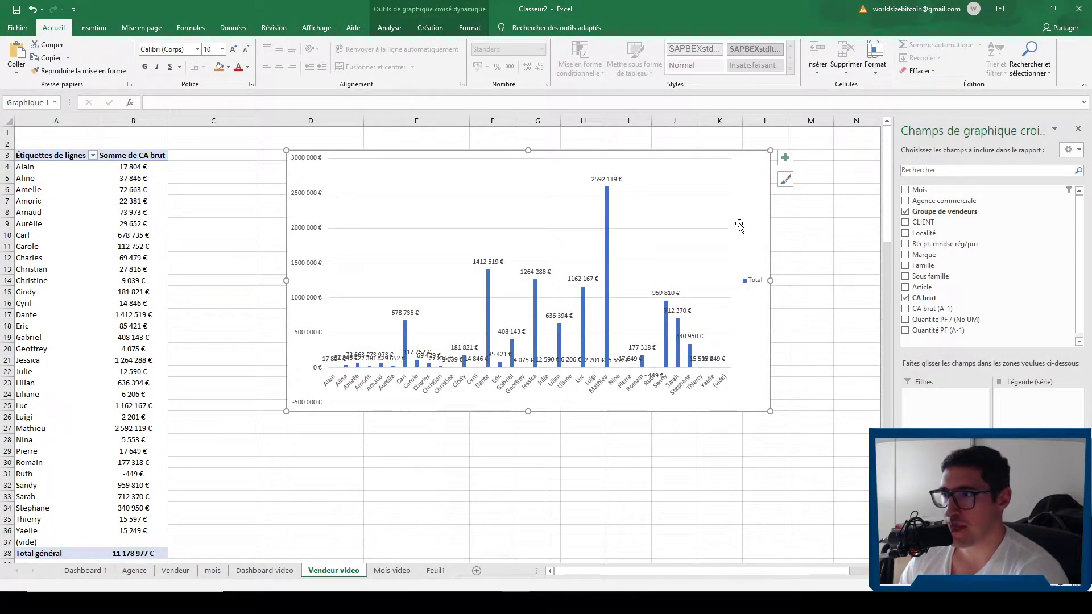
pyautogui.moveTo(750, 210); pyautogui.dragTo(752, 252)
pyautogui.doubleClick(752, 252)
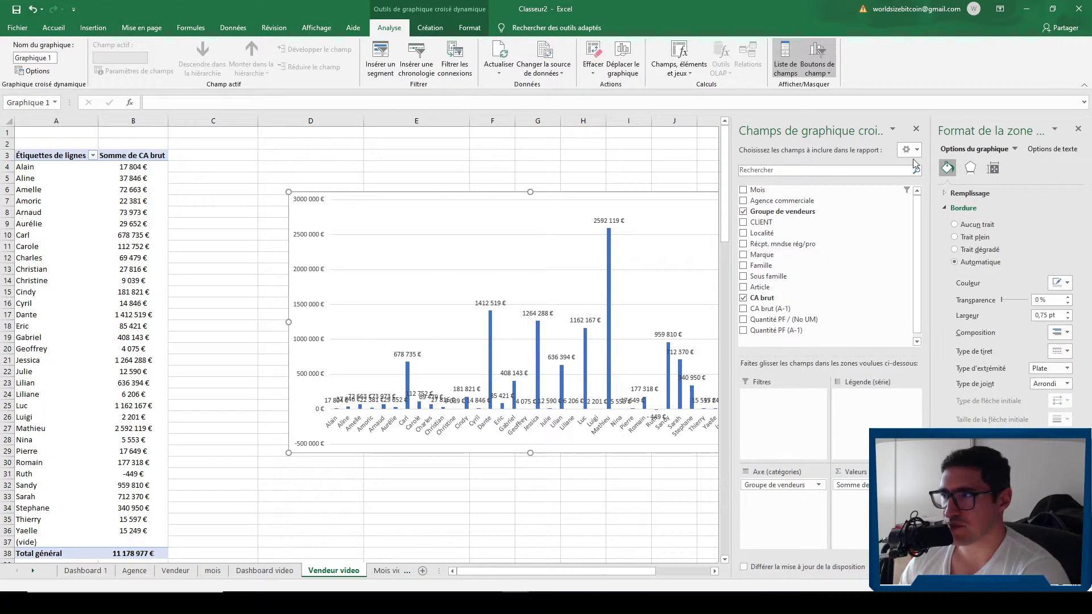
pyautogui.click(1078, 129)
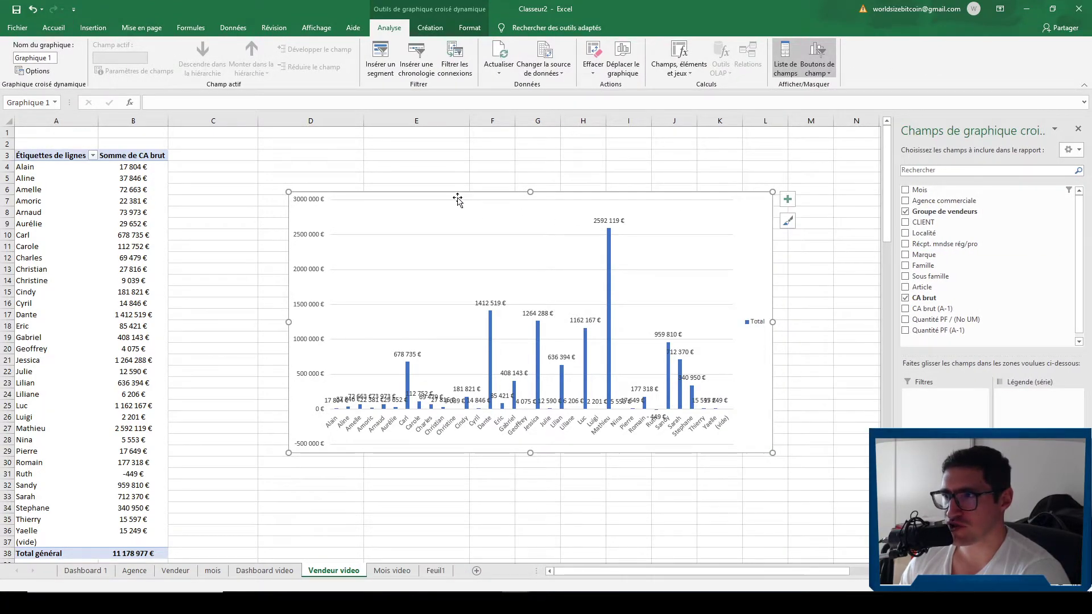
pyautogui.doubleClick(457, 197)
pyautogui.click(1078, 129)
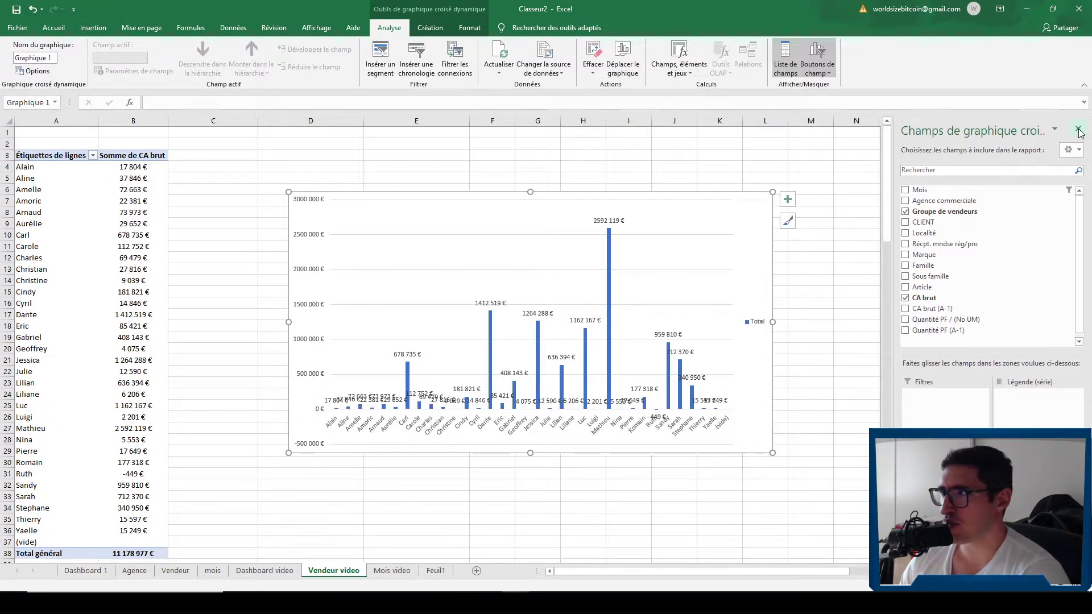
pyautogui.click(1079, 132)
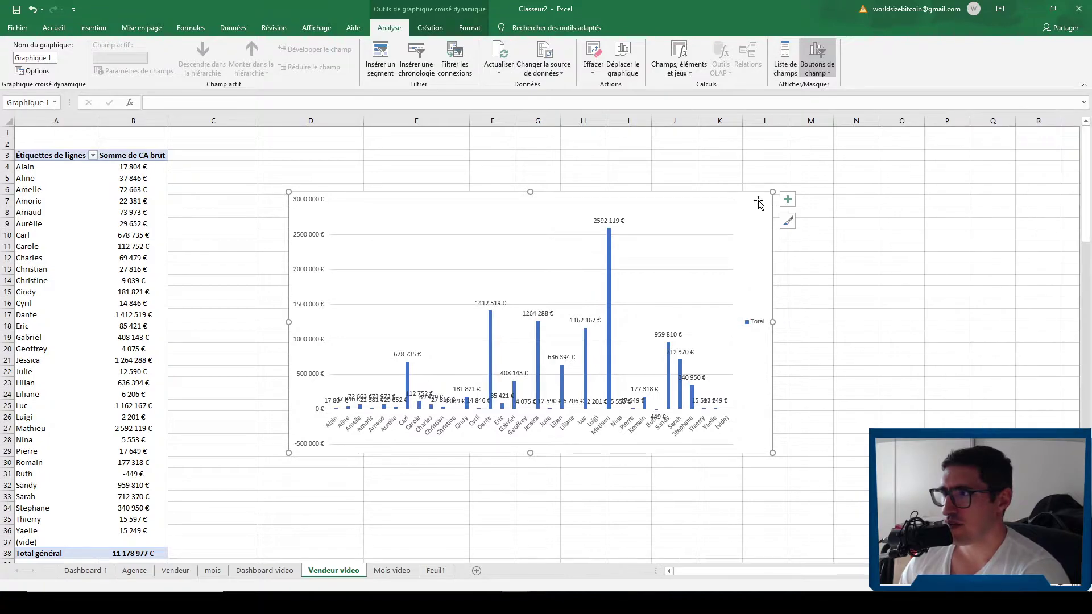
# Change the seller chart's type to Barres groupées
pyautogui.click(92, 27)
pyautogui.doubleClick(760, 214)
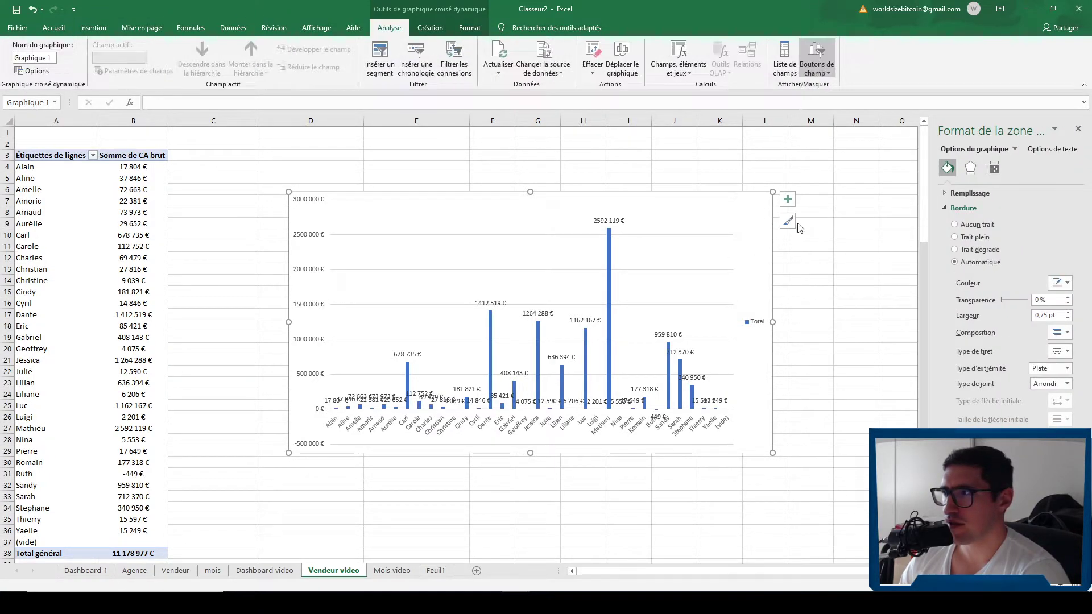
pyautogui.click(93, 27)
pyautogui.click(429, 57)
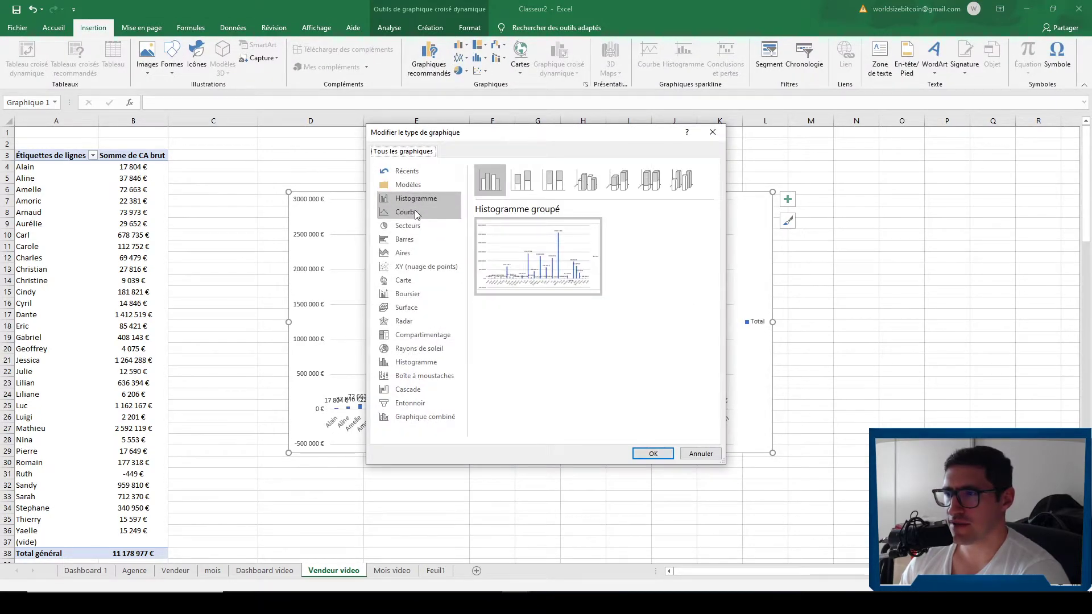
pyautogui.press('Down')
pyautogui.press('Down')
pyautogui.press('Down')
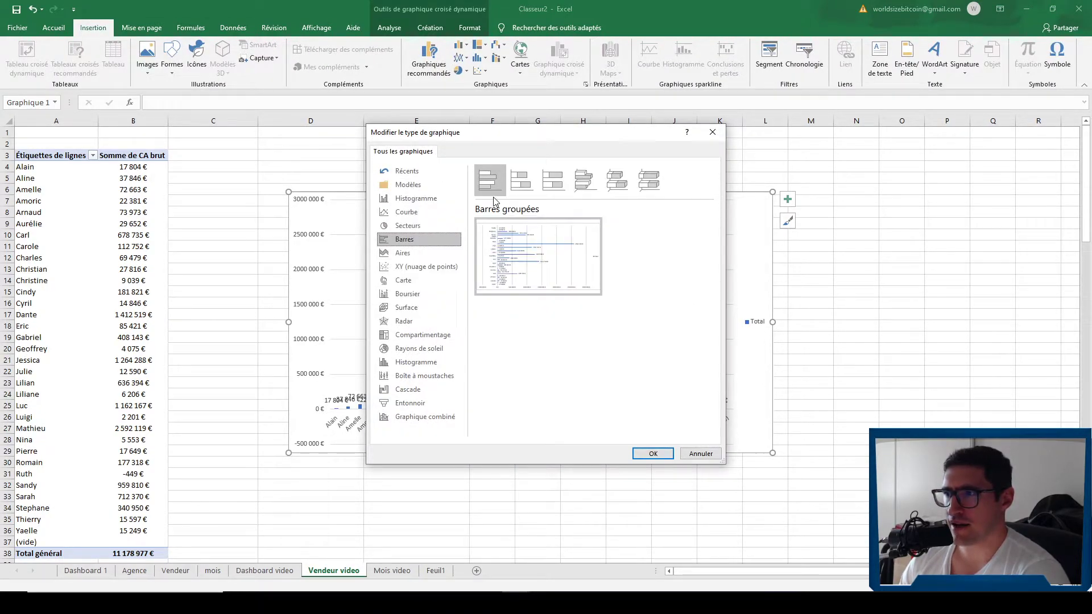
pyautogui.click(637, 455)
# Sort the seller chart's data series from largest to smallest
pyautogui.click(856, 303)
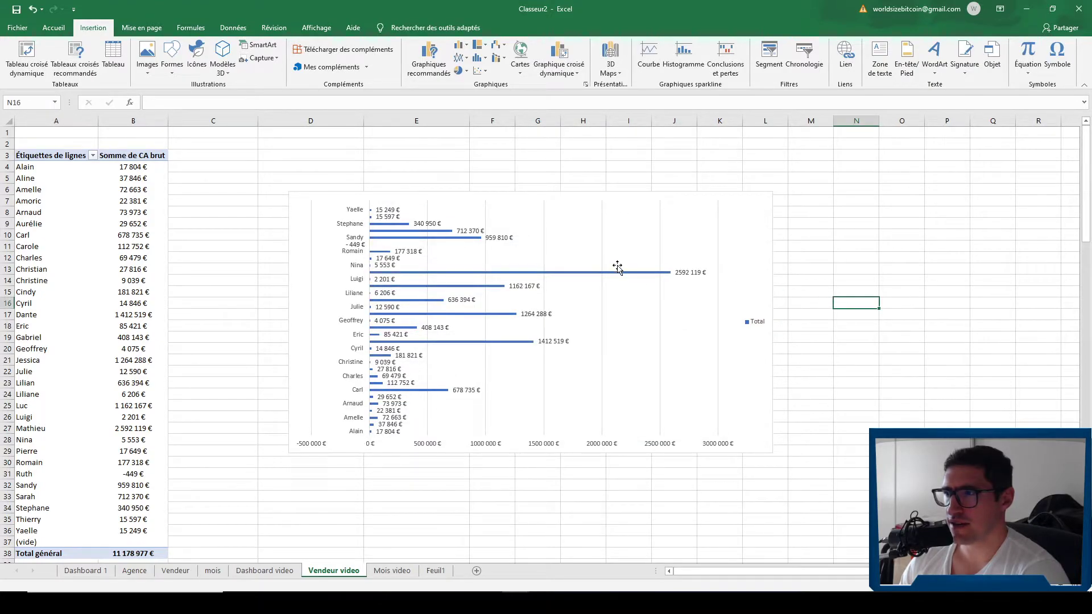
pyautogui.click(615, 273)
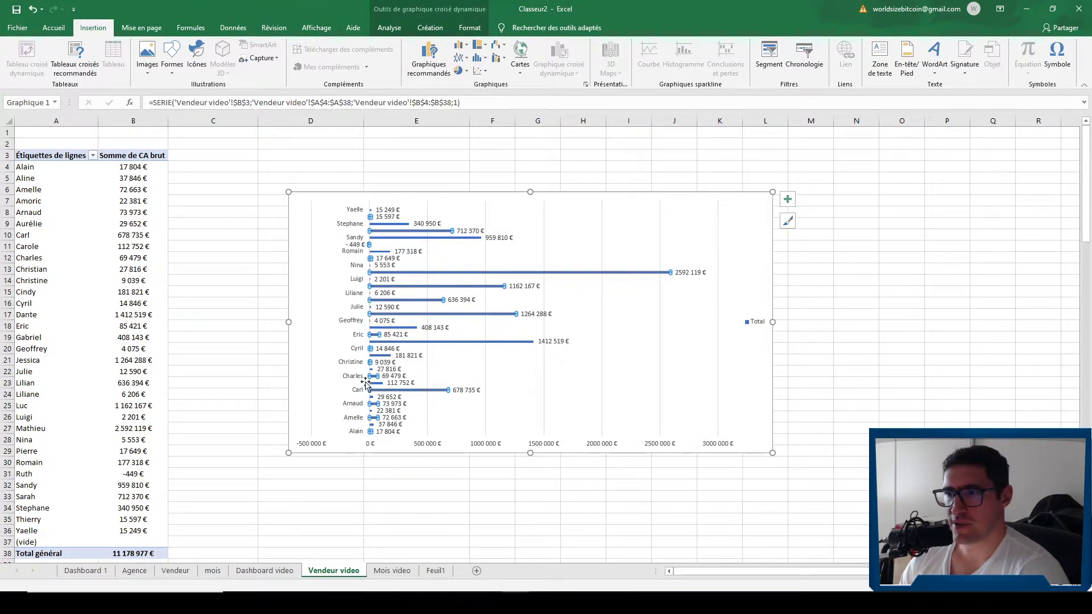
pyautogui.rightClick(540, 276)
pyautogui.click(505, 266)
pyautogui.click(517, 273)
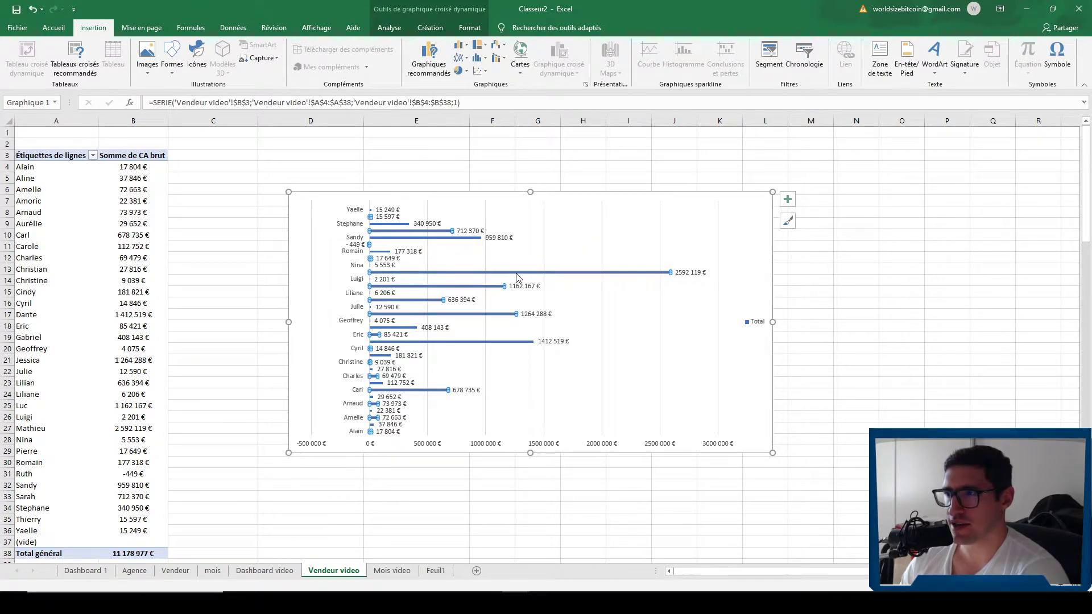
pyautogui.rightClick(516, 274)
pyautogui.moveTo(579, 281)
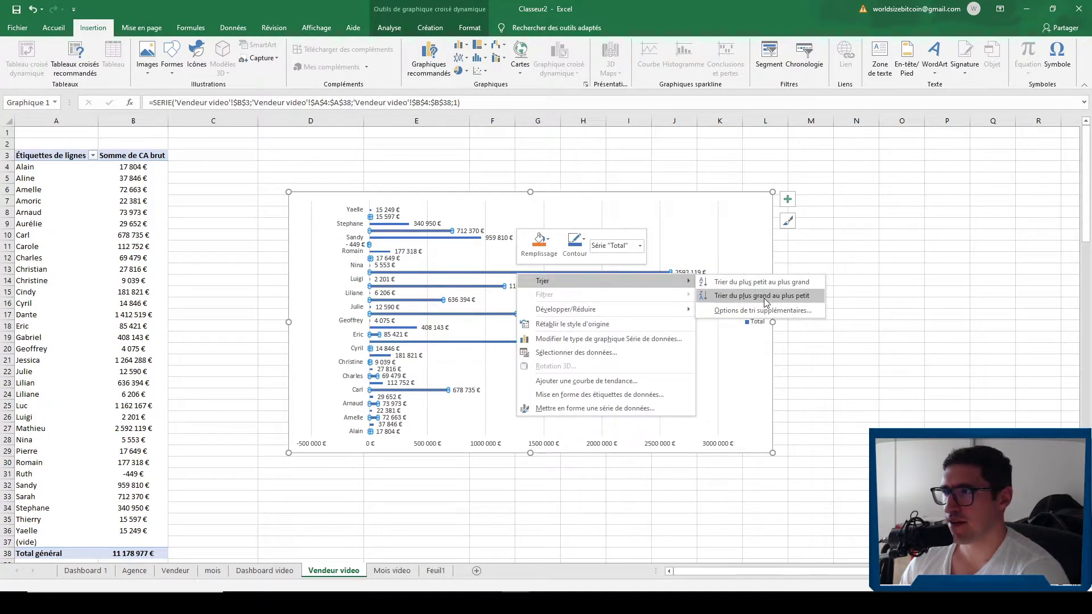
pyautogui.click(766, 297)
pyautogui.click(598, 494)
pyautogui.click(768, 314)
pyautogui.click(756, 406)
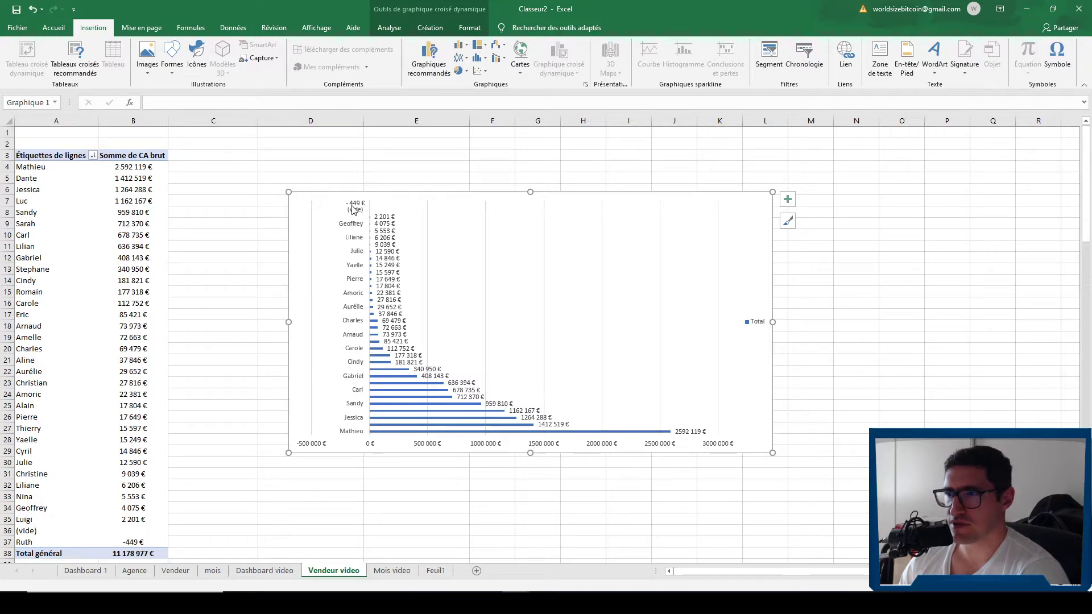
# Enlarge the seller bar chart's height so it extends down to about row 35
pyautogui.moveTo(530, 192); pyautogui.dragTo(531, 154)
pyautogui.moveTo(573, 458); pyautogui.dragTo(539, 526)
pyautogui.click(895, 368)
# Copy the seller bar chart onto Dashboard video starting near column D, and position the monthly chart directly beside it
pyautogui.click(309, 196)
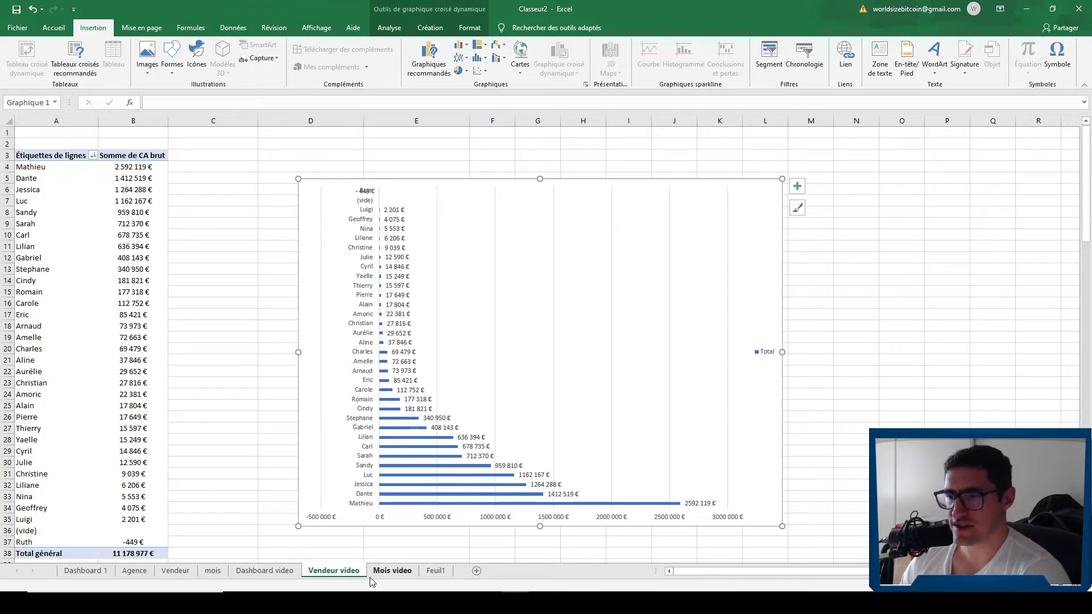
pyautogui.click(264, 571)
pyautogui.click(350, 335)
pyautogui.hotkey('ctrl', 'v')
pyautogui.moveTo(443, 336); pyautogui.dragTo(273, 135)
pyautogui.moveTo(1004, 176); pyautogui.dragTo(895, 172)
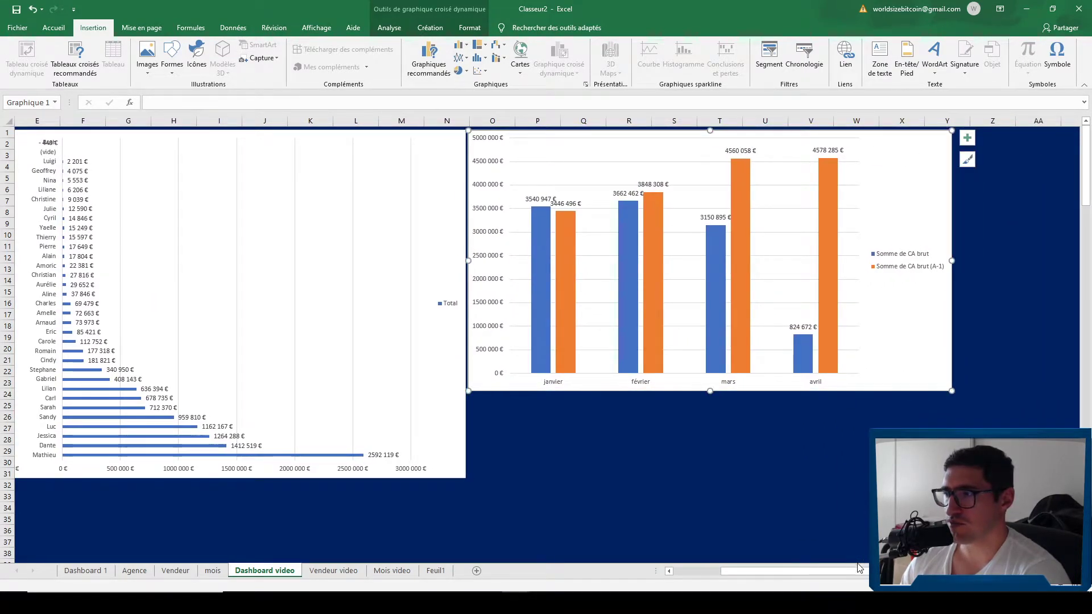
pyautogui.moveTo(856, 571); pyautogui.dragTo(808, 571)
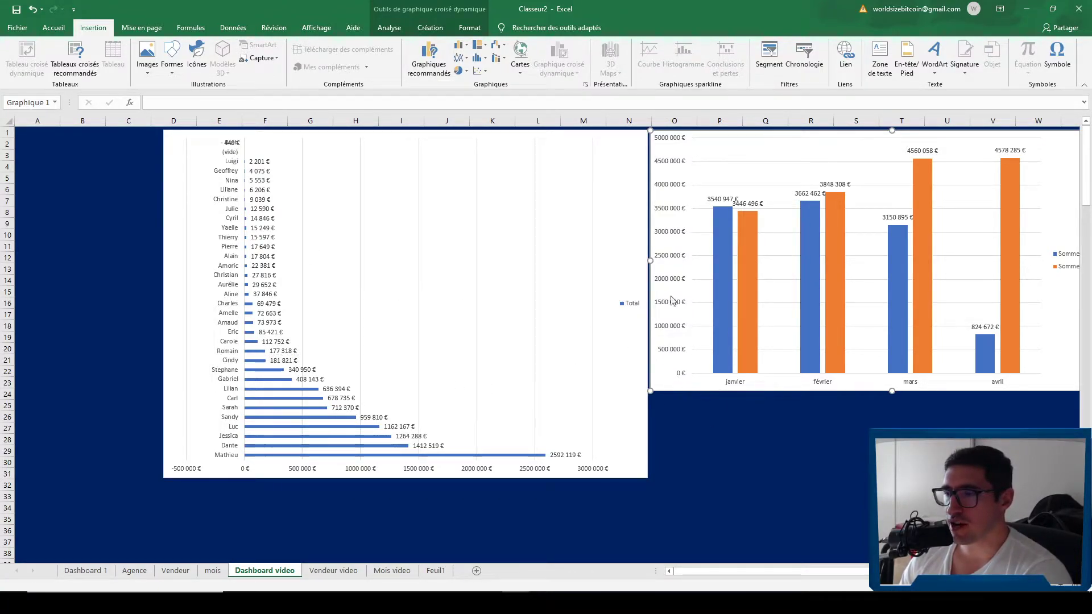
# Examine the slicers on the Dashboard 1 sheet as a reference, and return to the Dashboard video sheet
pyautogui.click(806, 407)
pyautogui.click(786, 390)
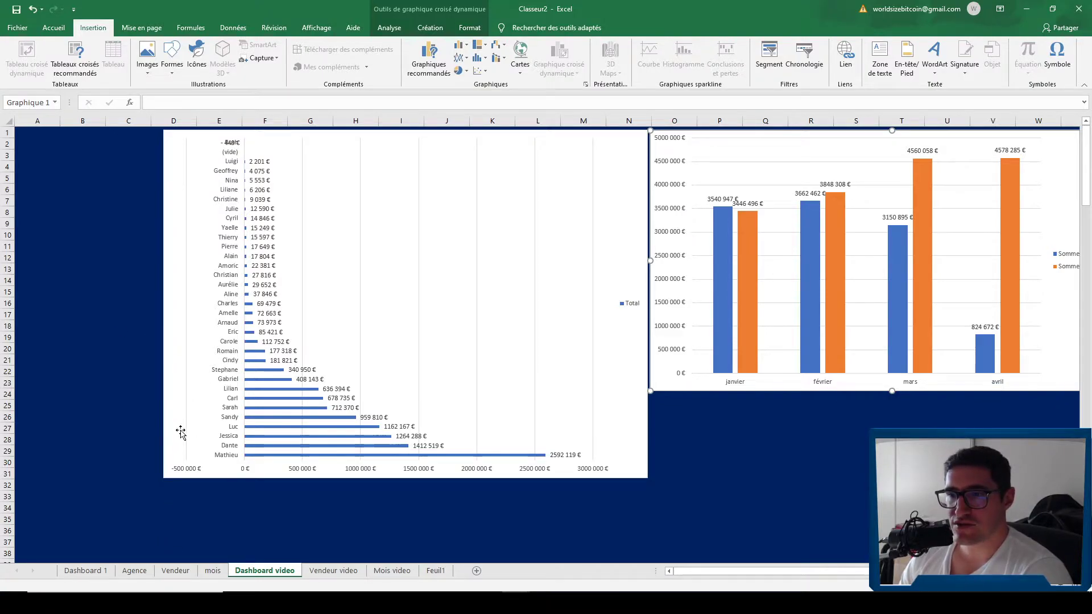
pyautogui.click(91, 570)
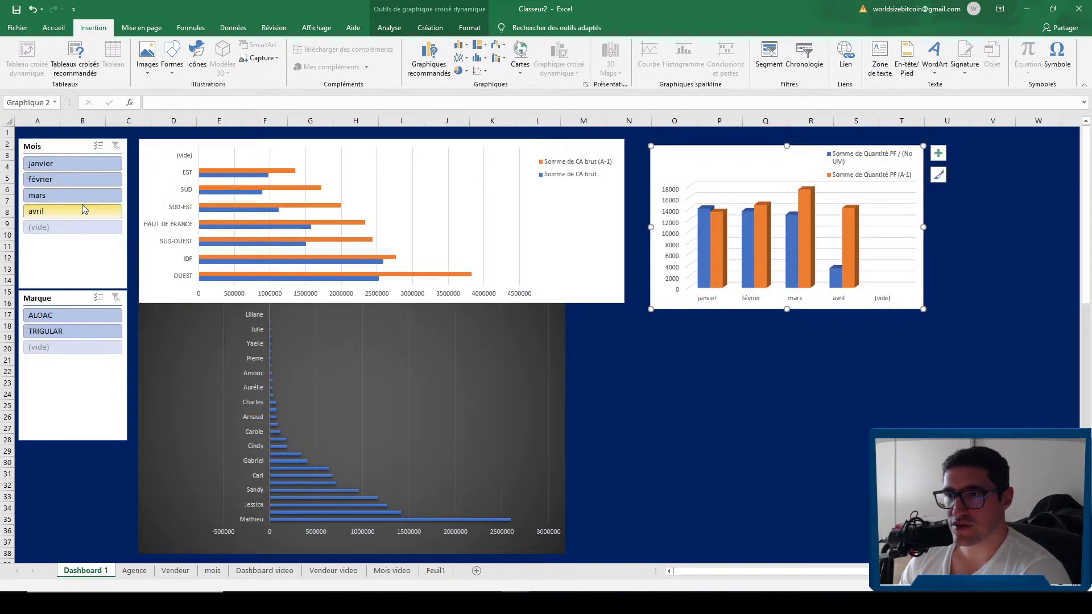
pyautogui.click(265, 571)
pyautogui.click(214, 571)
pyautogui.click(248, 573)
# Insert a Mois slicer from the seller chart and place it over columns A to C at the top of Dashboard video
pyautogui.click(169, 145)
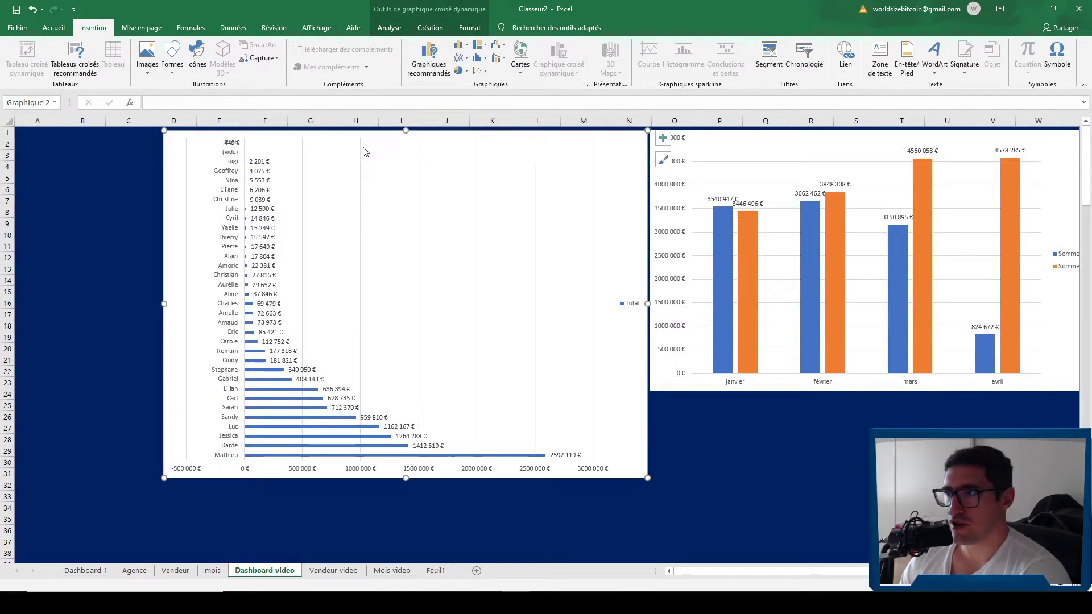
pyautogui.click(391, 31)
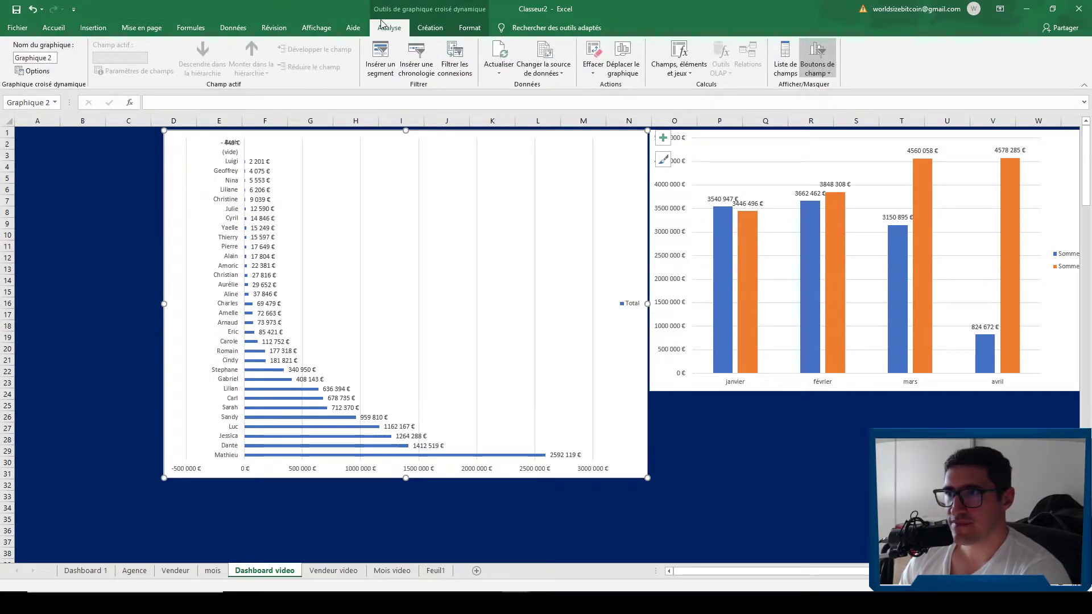
pyautogui.click(380, 52)
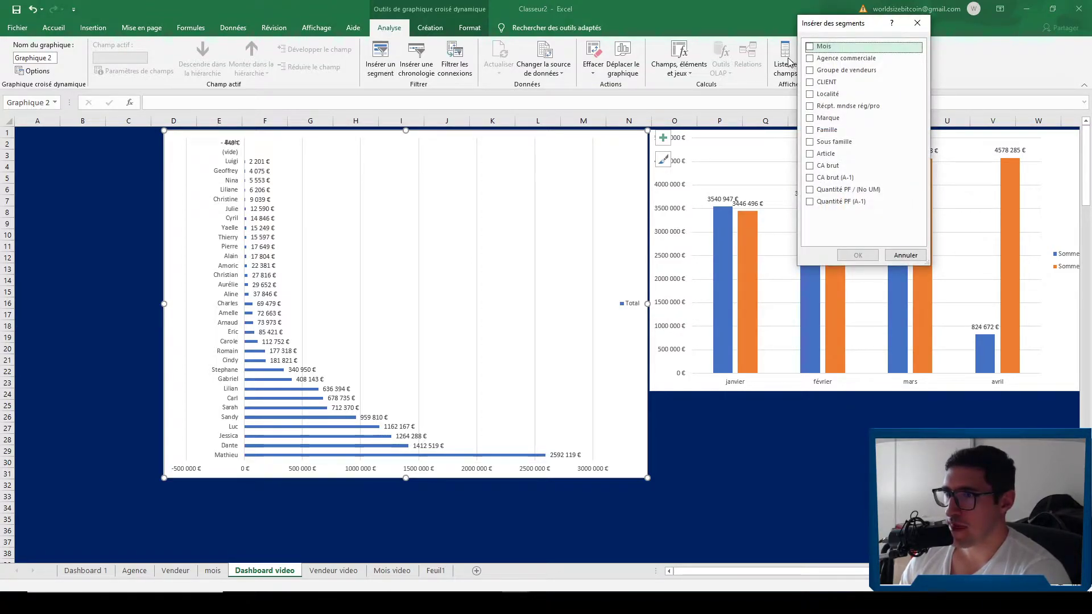
pyautogui.click(810, 48)
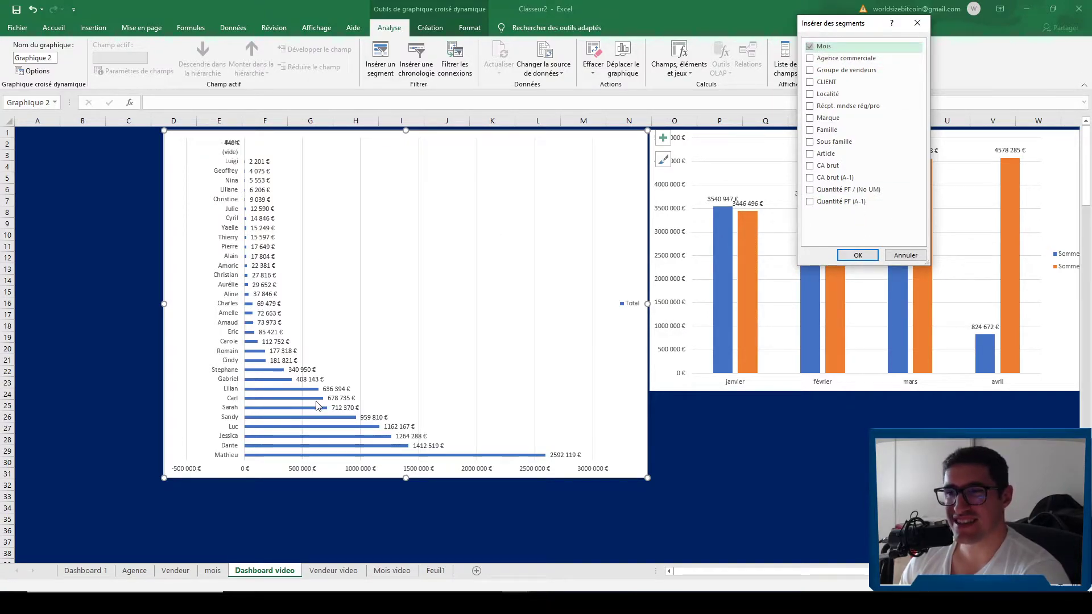
pyautogui.click(858, 256)
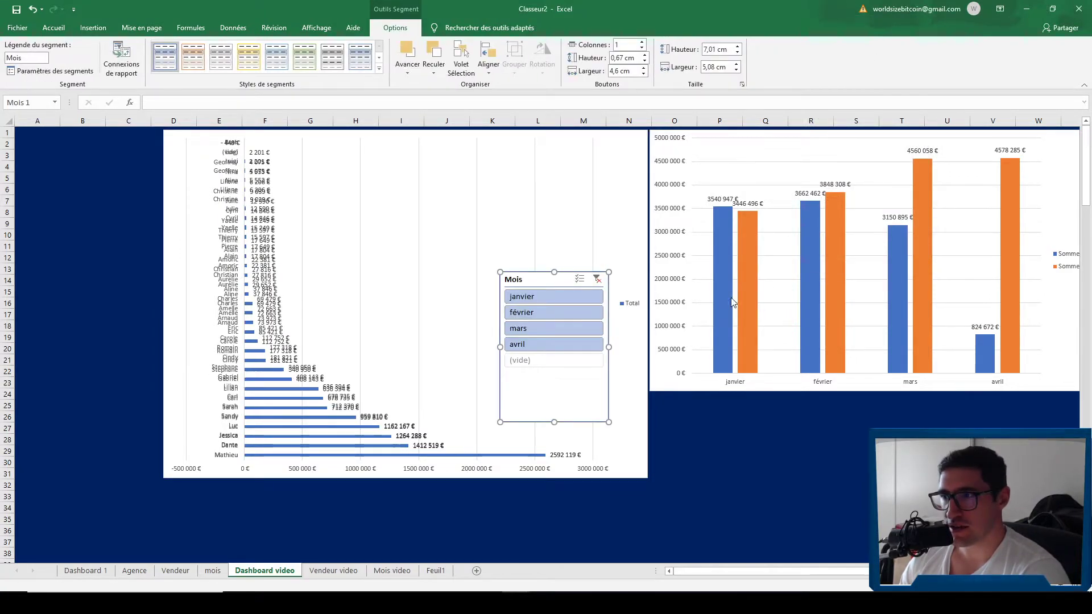
pyautogui.moveTo(551, 281); pyautogui.dragTo(65, 138)
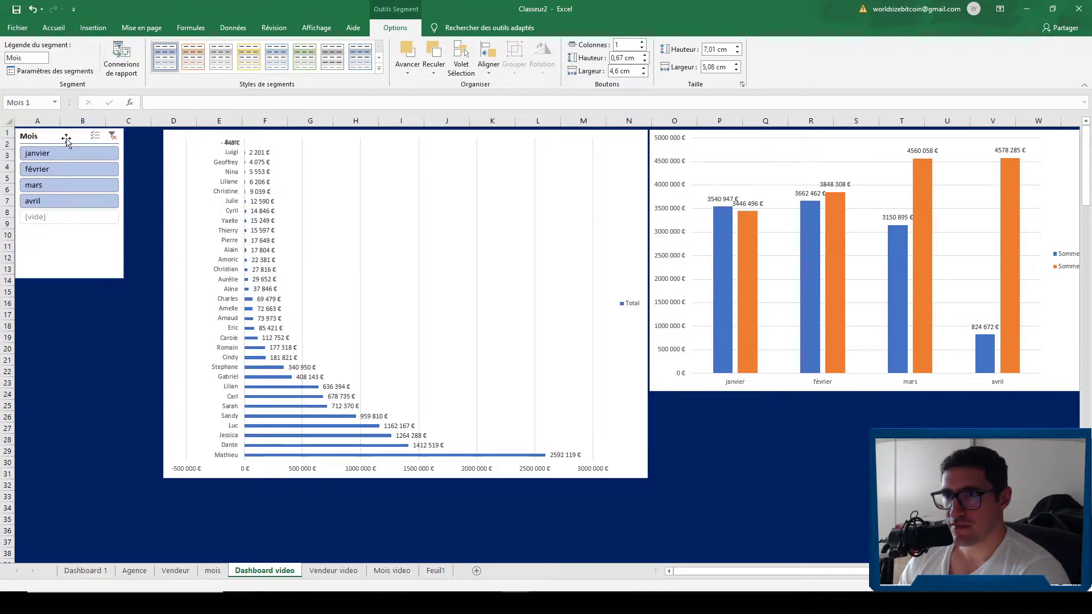
# Test the Mois slicer by filtering the seller chart one month at a time from janvier to avril, and clear the filter
pyautogui.click(45, 171)
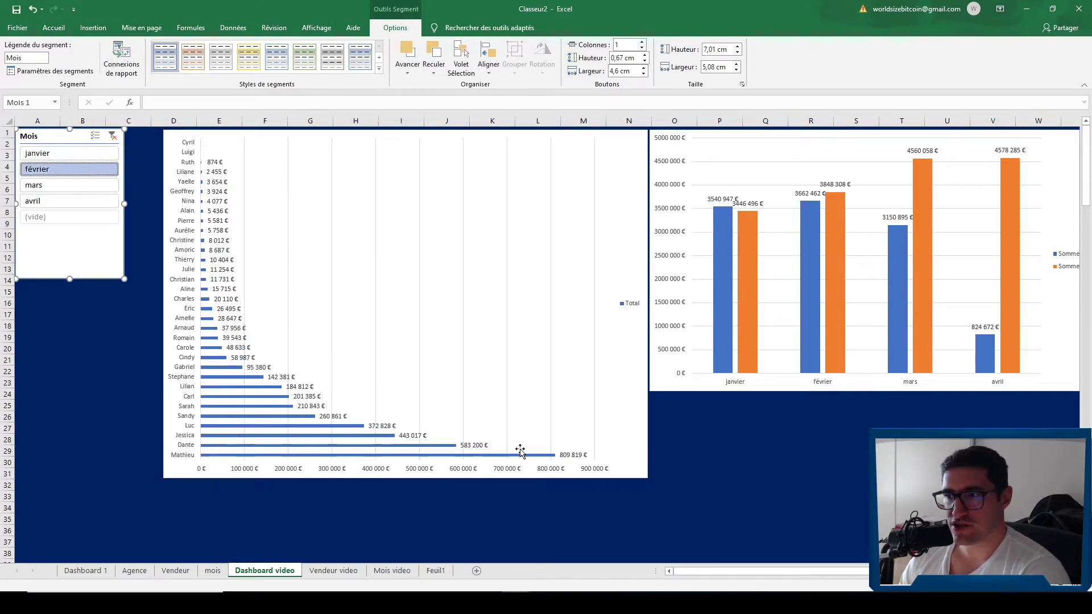
pyautogui.click(46, 185)
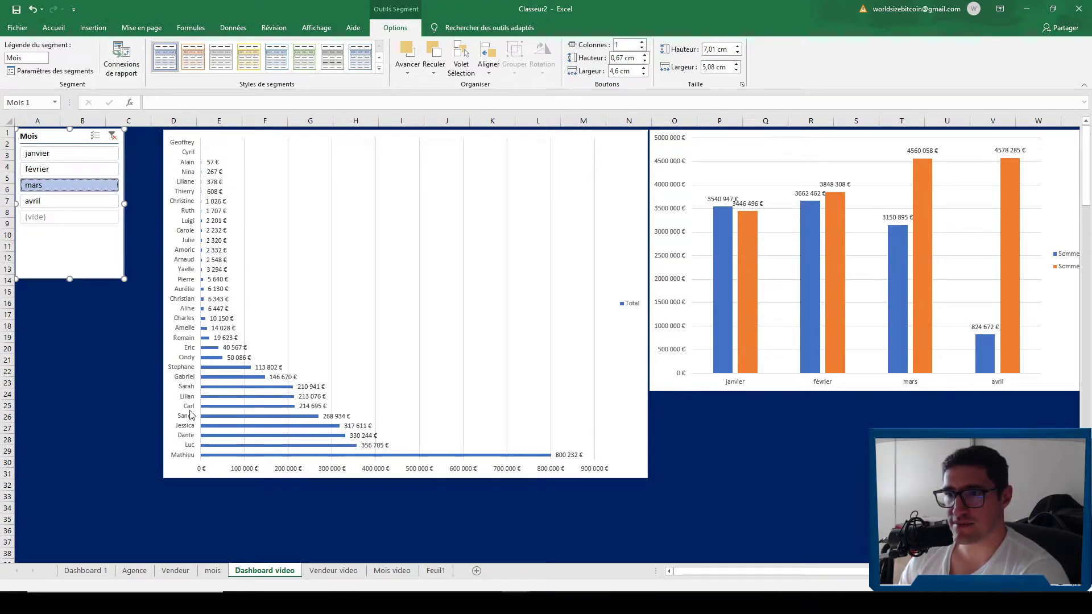
pyautogui.click(90, 202)
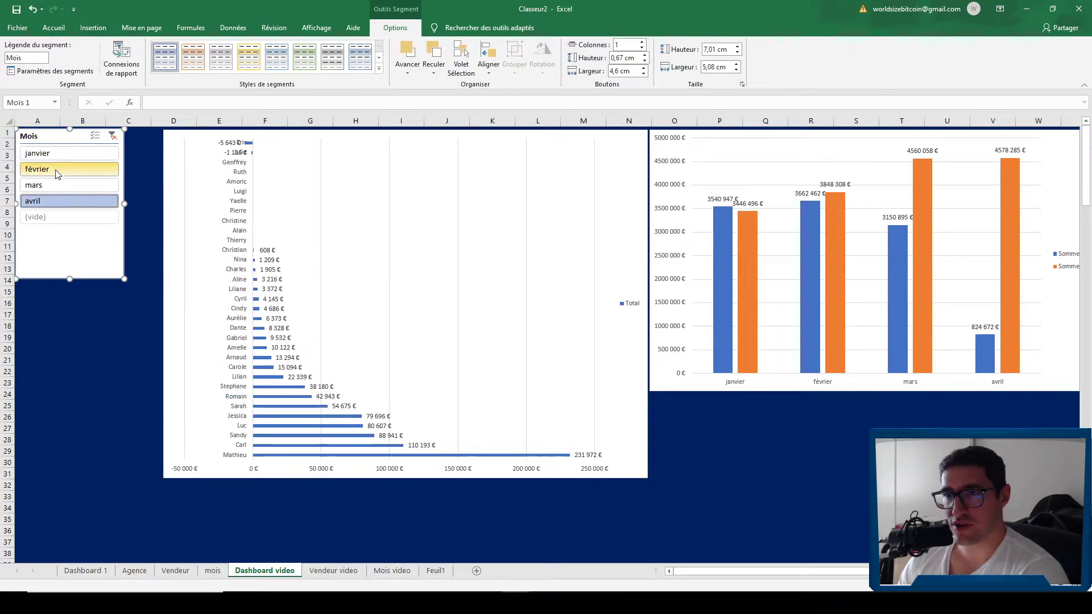
pyautogui.click(69, 154)
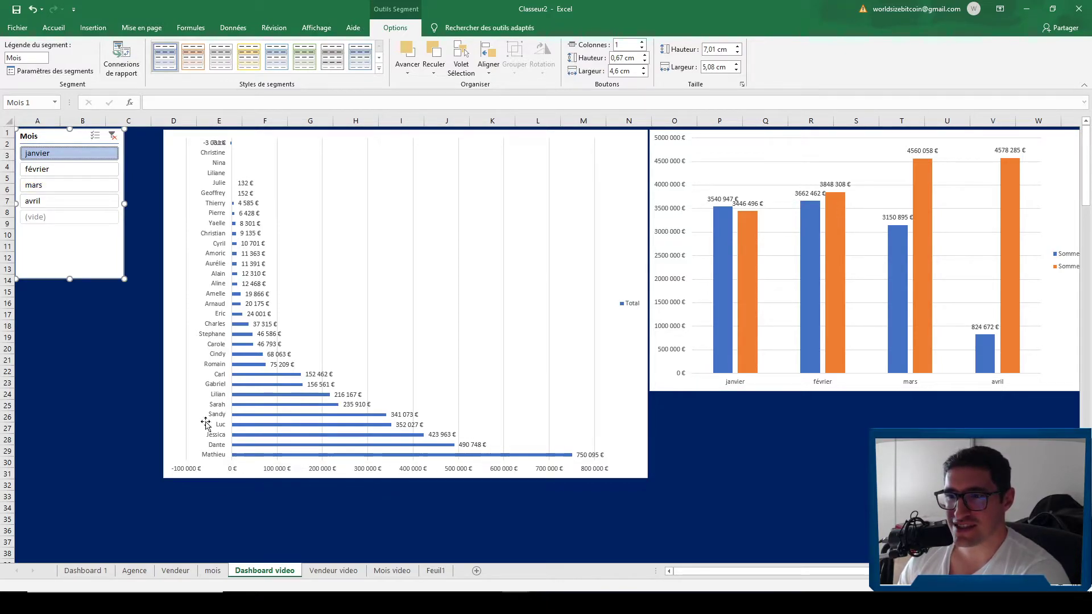
pyautogui.click(72, 170)
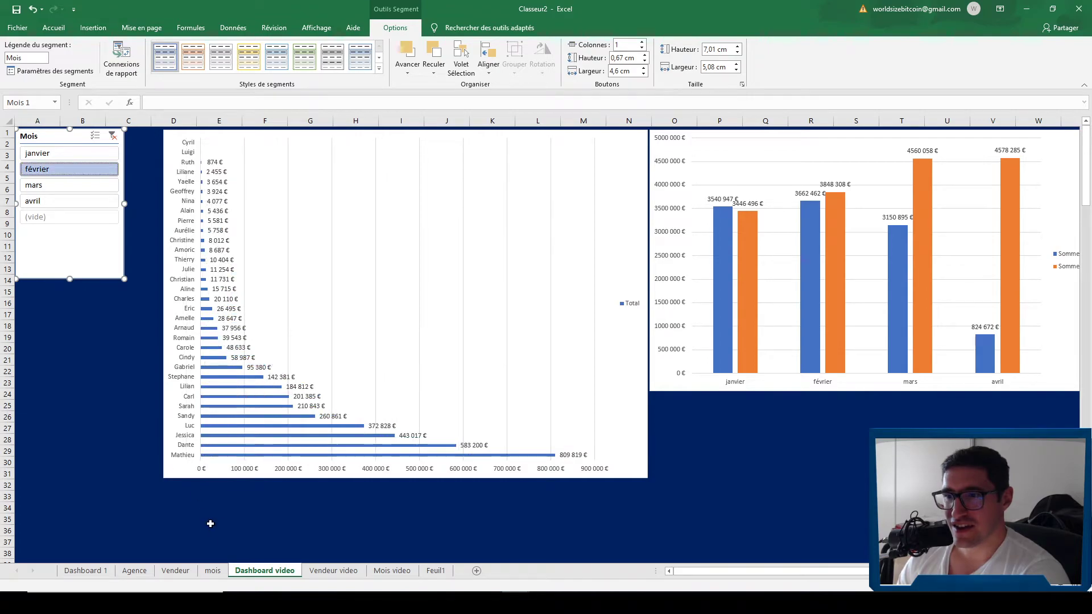
pyautogui.click(80, 186)
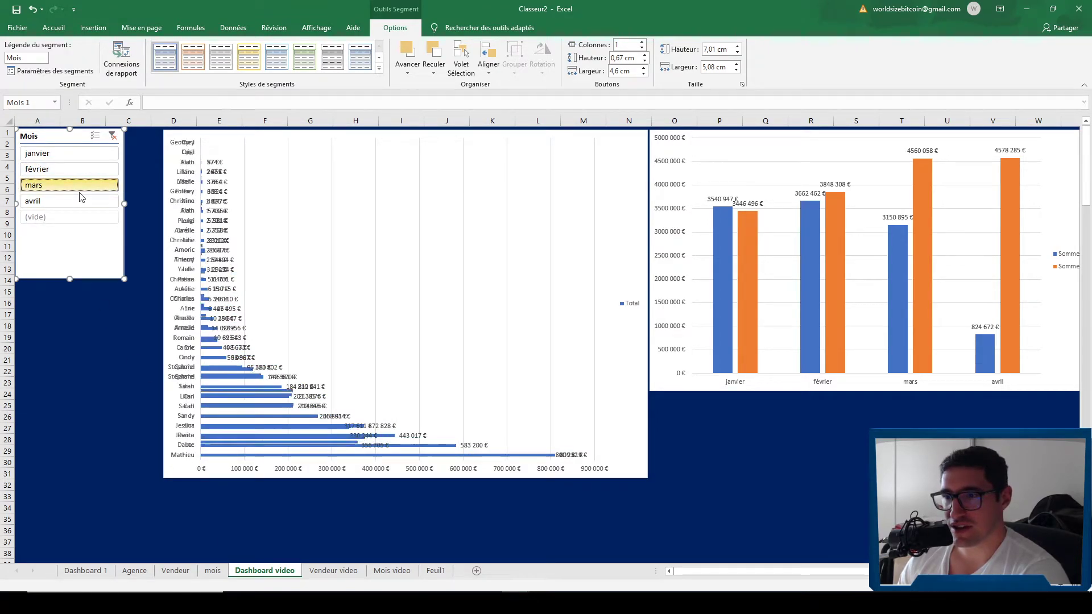
pyautogui.click(87, 204)
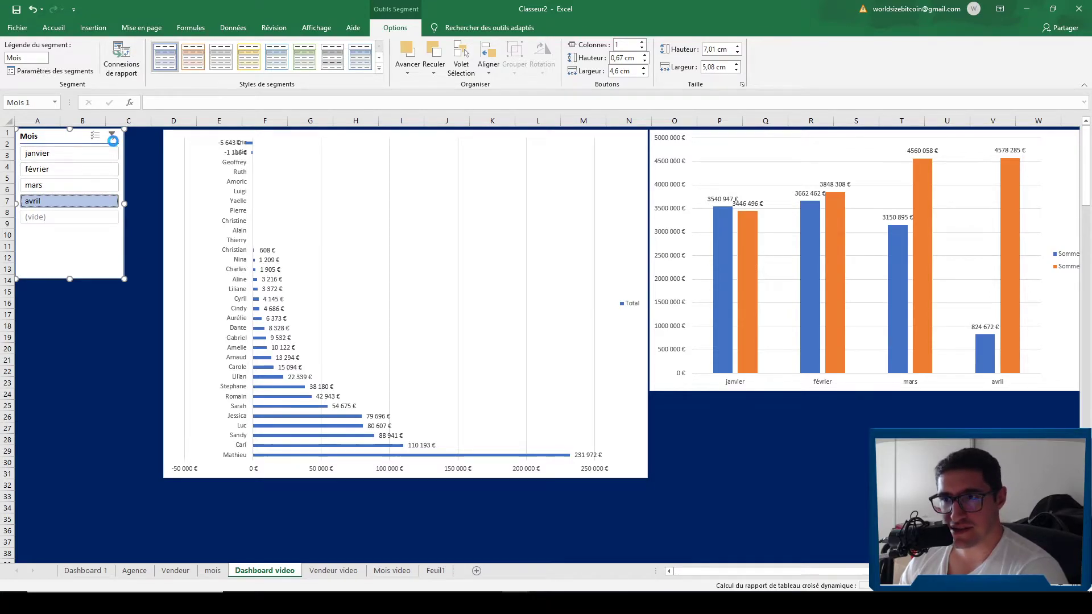
pyautogui.click(113, 136)
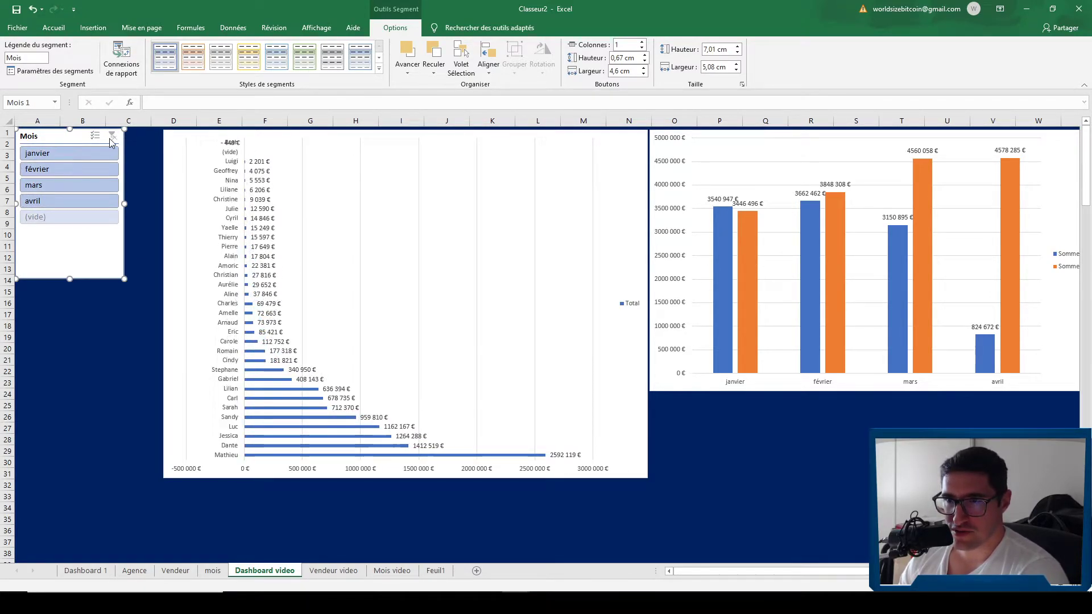
# Try the Mois slicer's multiple selection with janvier, février and mars combined, and clear the filter
pyautogui.click(97, 153)
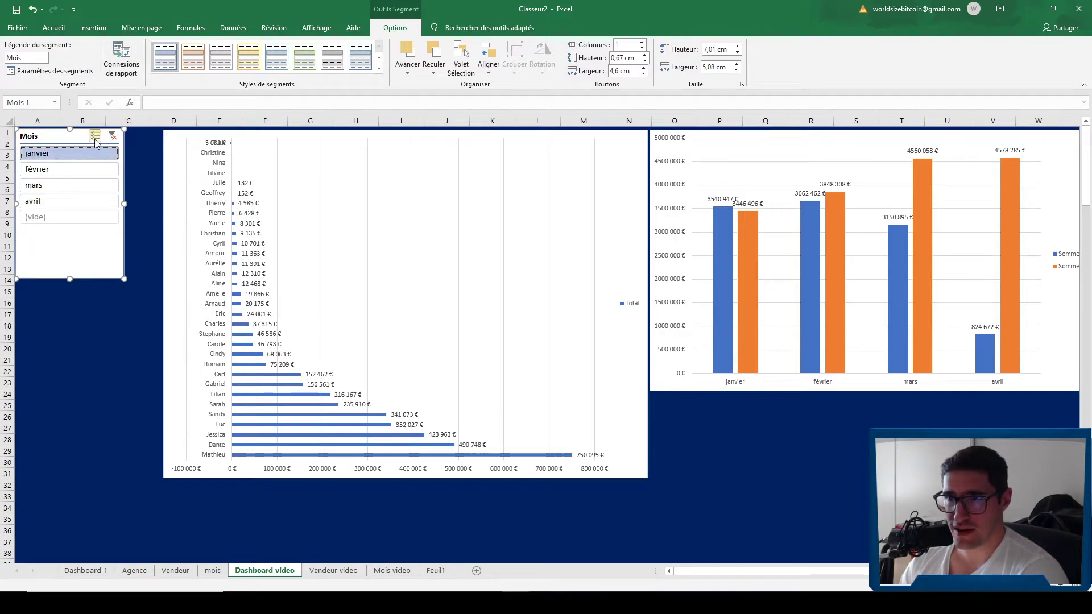
pyautogui.click(95, 137)
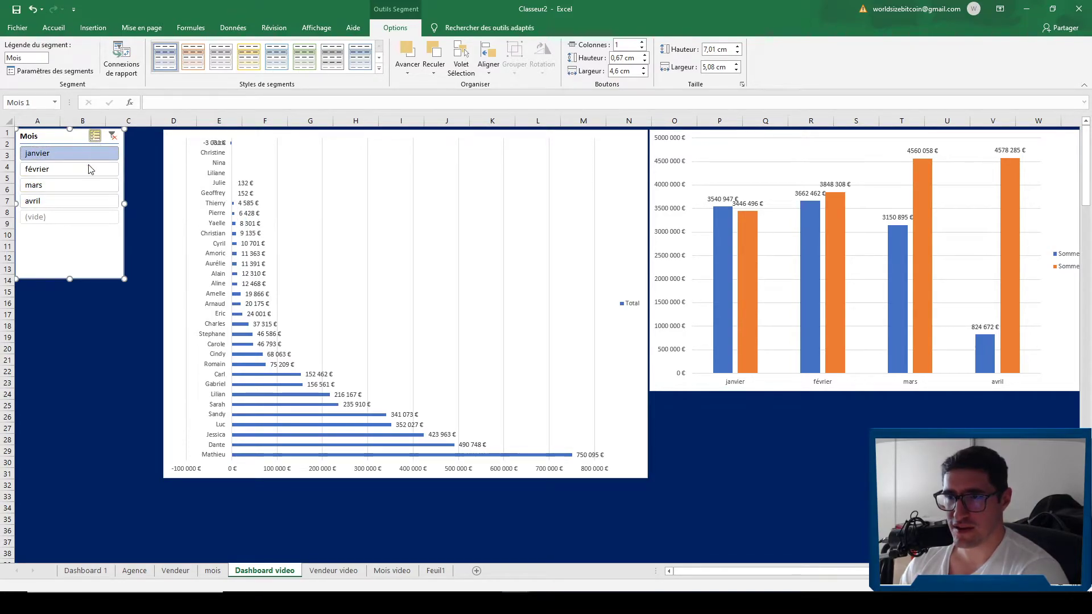
pyautogui.click(94, 169)
pyautogui.click(91, 185)
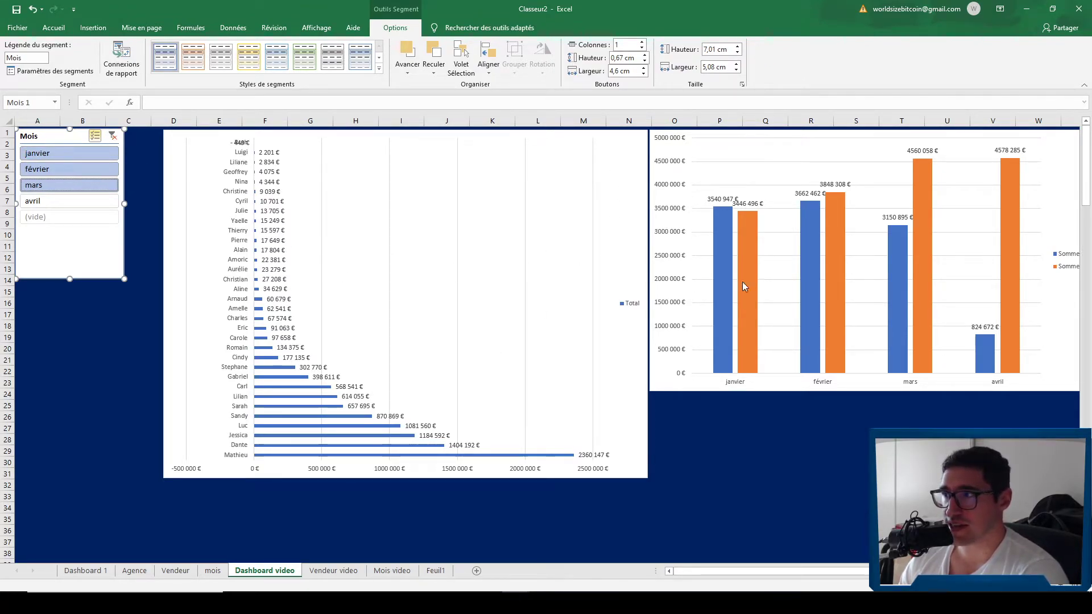
pyautogui.click(112, 135)
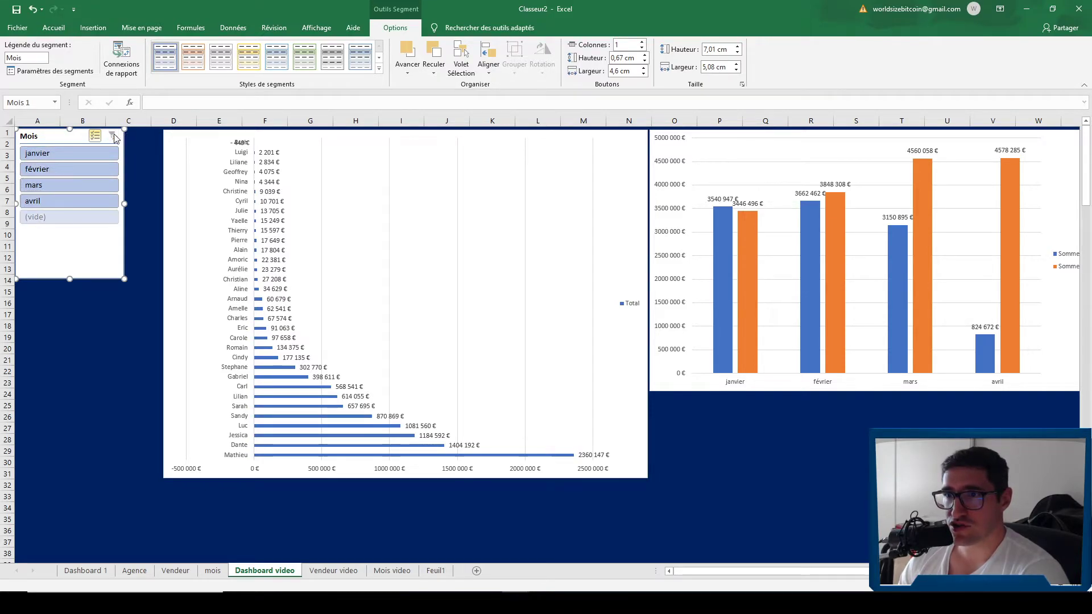
pyautogui.click(91, 153)
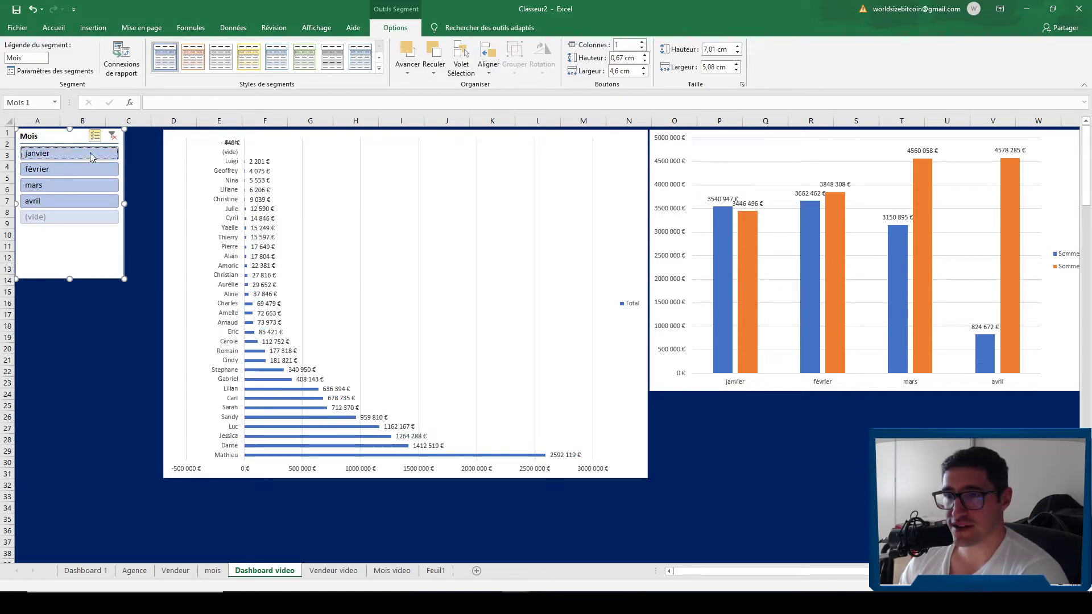
pyautogui.click(112, 135)
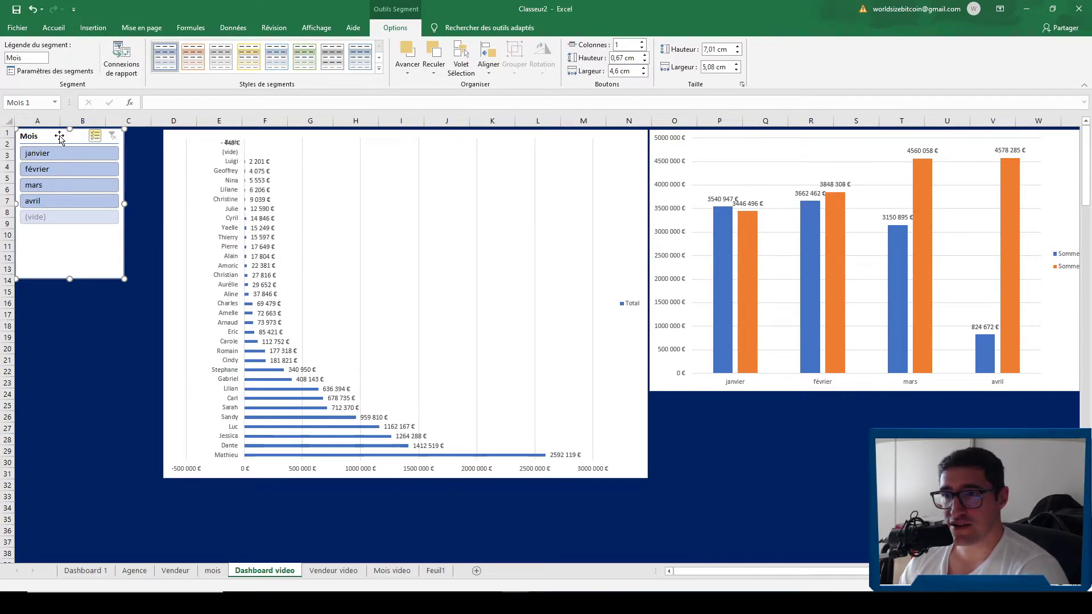
# Nudge the Mois slicer slightly inward and connect it to the Mois video pivot table in its report connections
pyautogui.moveTo(52, 137); pyautogui.dragTo(55, 139)
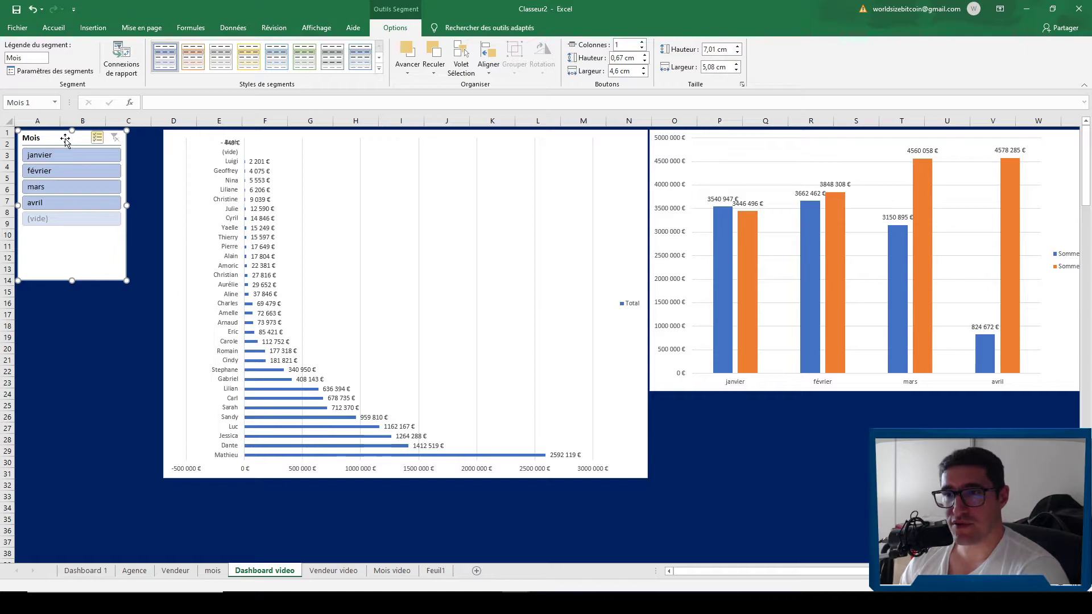
pyautogui.rightClick(84, 144)
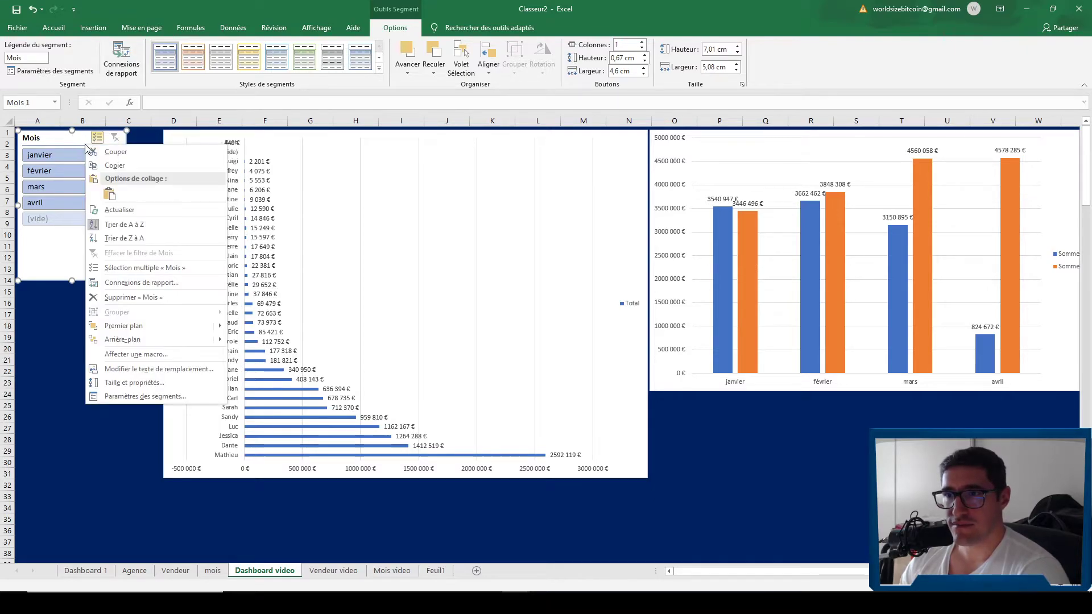
pyautogui.click(136, 283)
pyautogui.moveTo(148, 254); pyautogui.dragTo(301, 220)
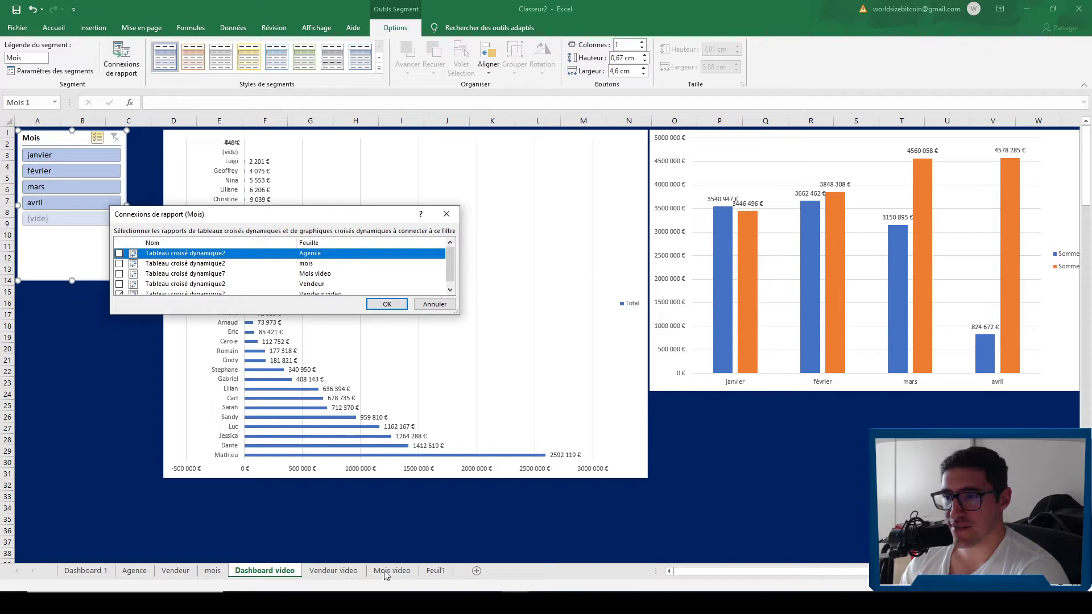
pyautogui.scroll(-1, 165, 278)
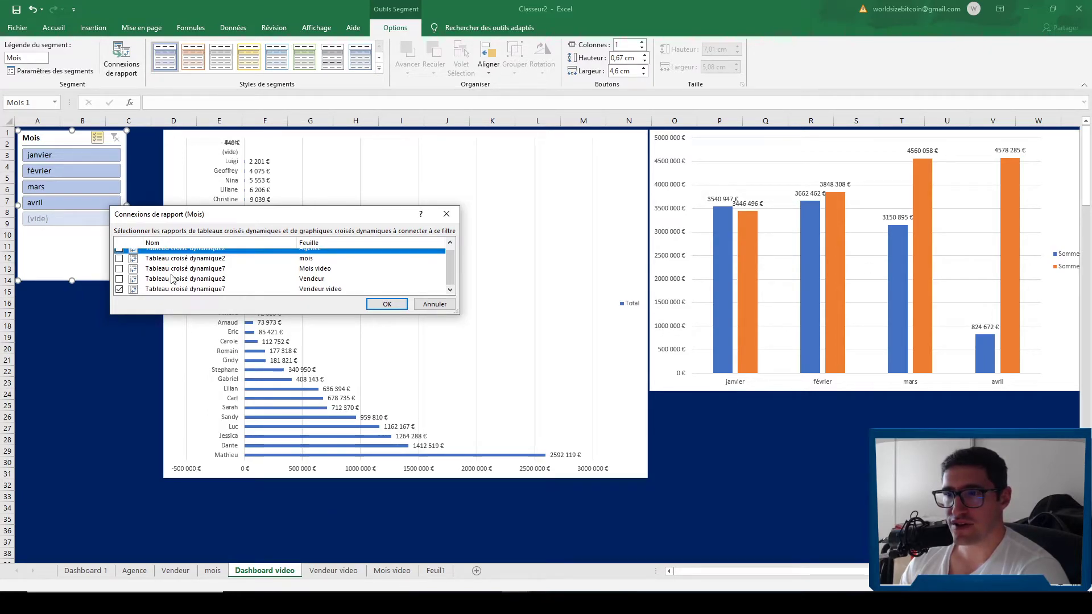
pyautogui.click(119, 269)
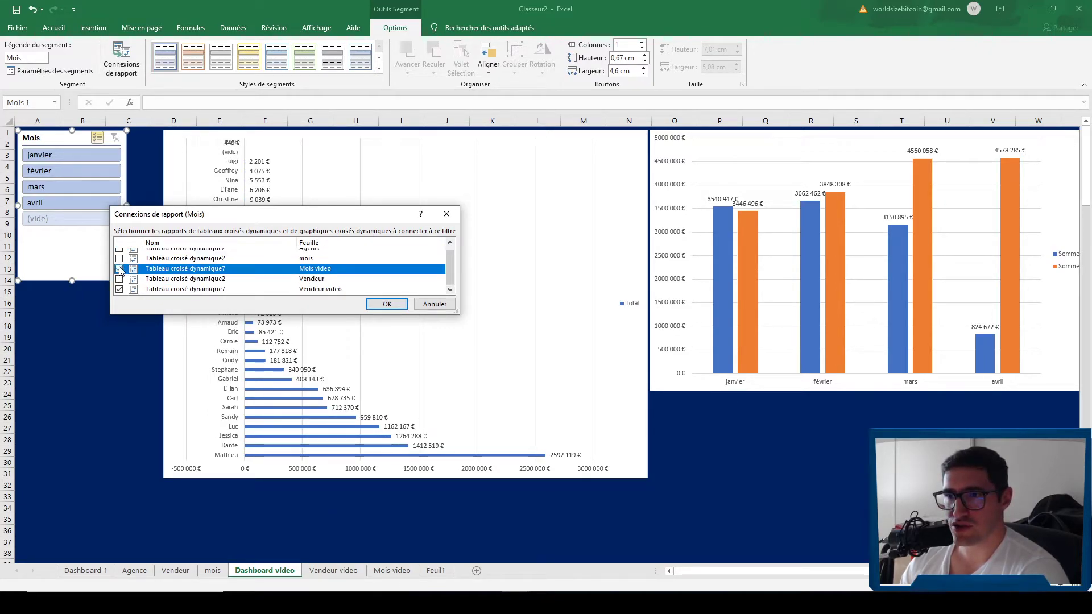
pyautogui.click(399, 300)
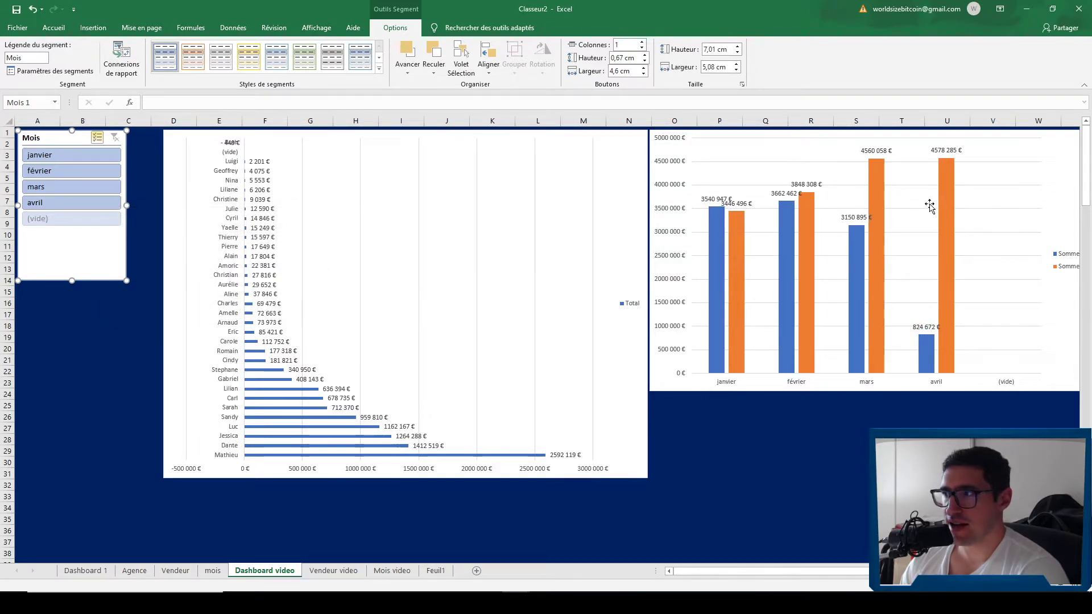
# Switch off the Mois slicer's multiple selection, filter both charts by février, mars and avril in turn, and clear the filter
pyautogui.click(98, 137)
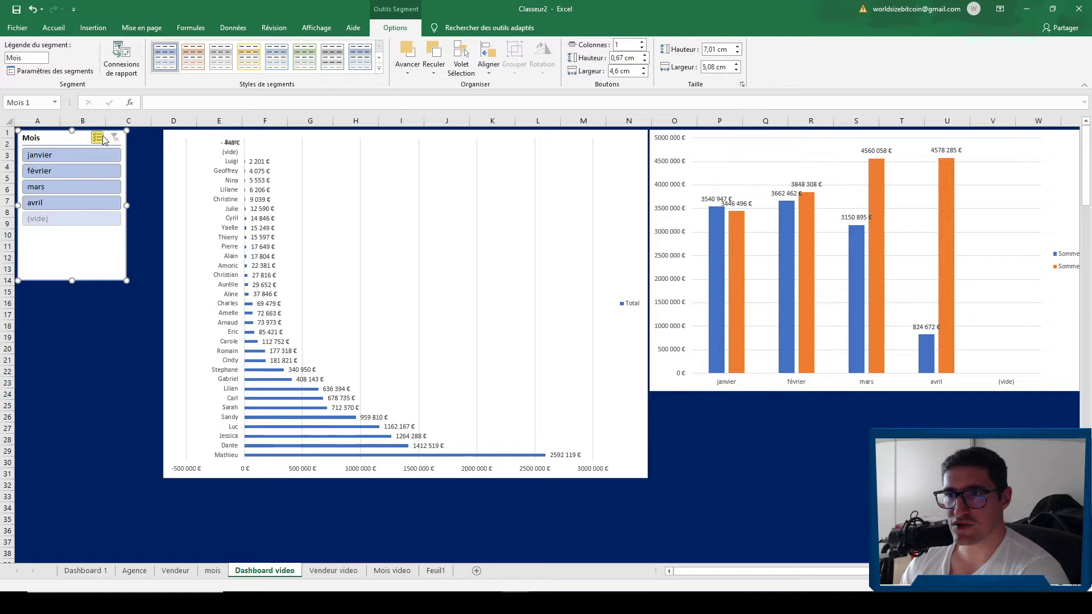
pyautogui.click(90, 172)
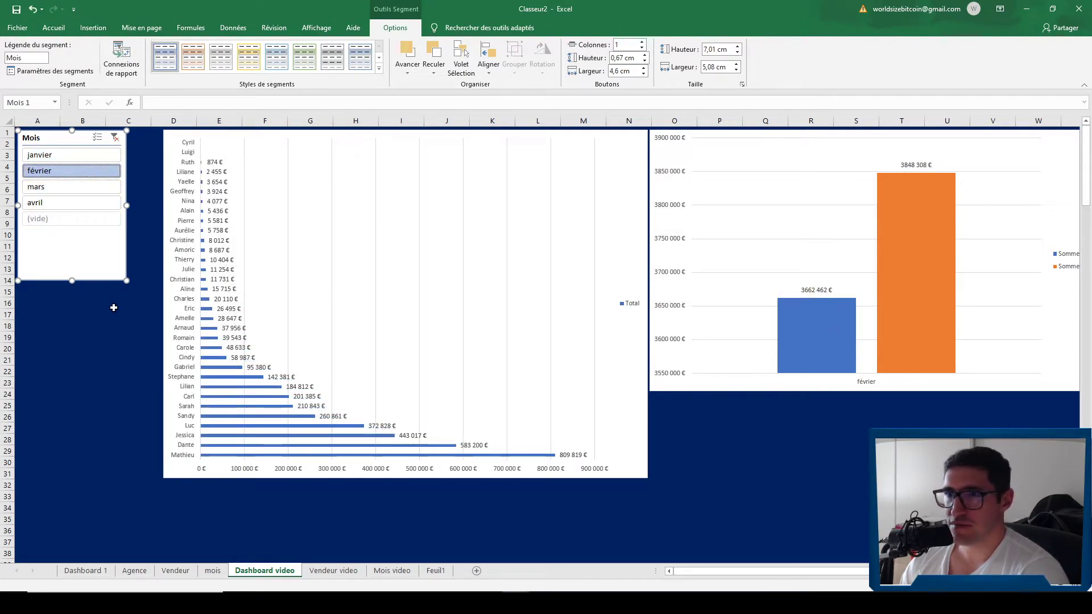
pyautogui.click(65, 185)
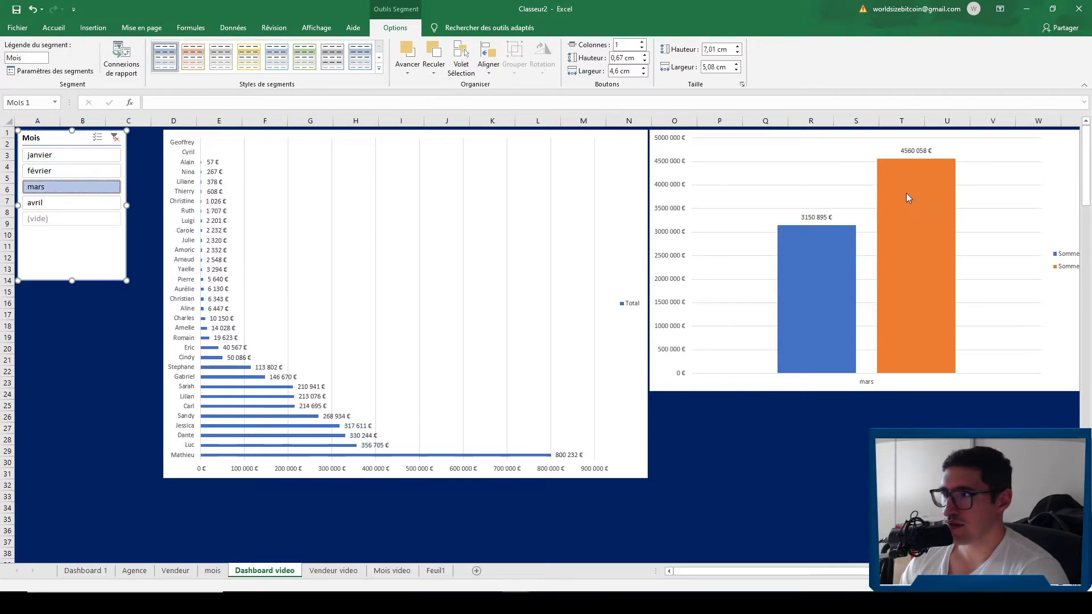
pyautogui.click(80, 205)
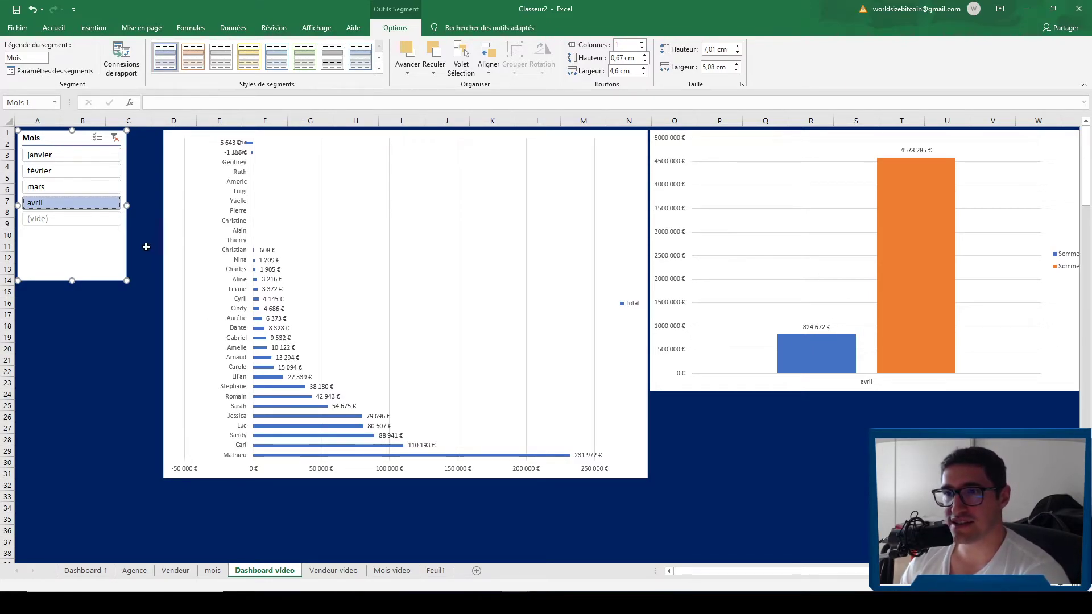
pyautogui.click(119, 143)
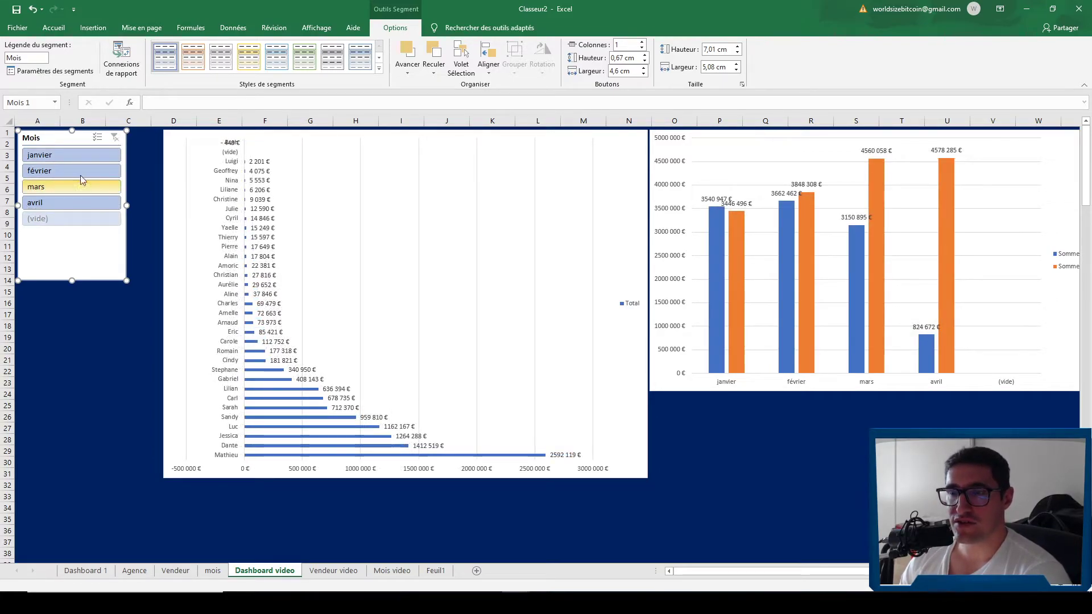
# Check the seller pivot table on the Vendeur video sheet and return to Dashboard video
pyautogui.click(333, 571)
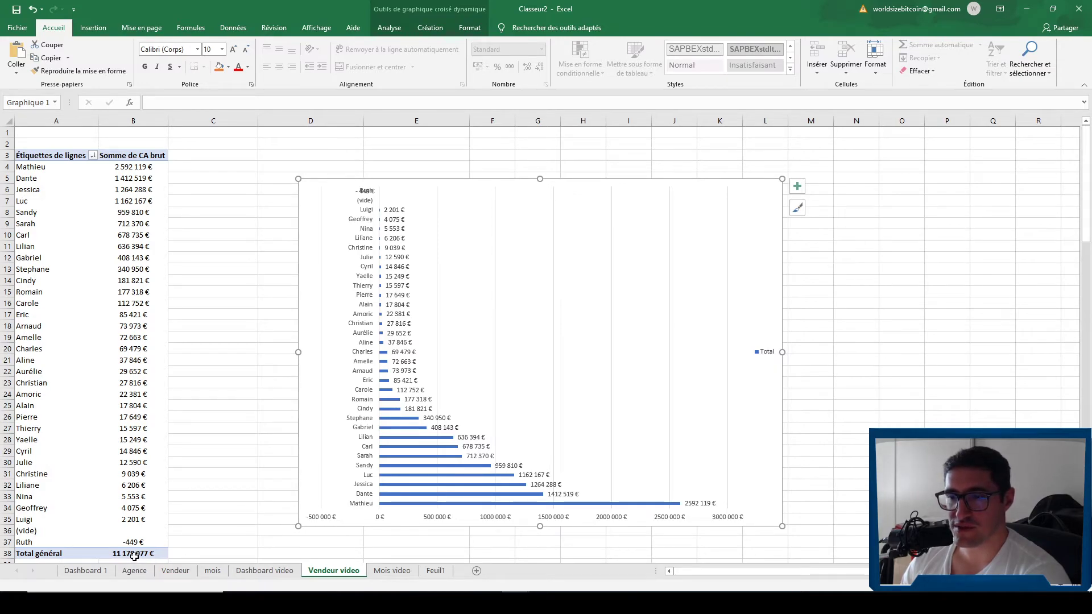
pyautogui.click(267, 571)
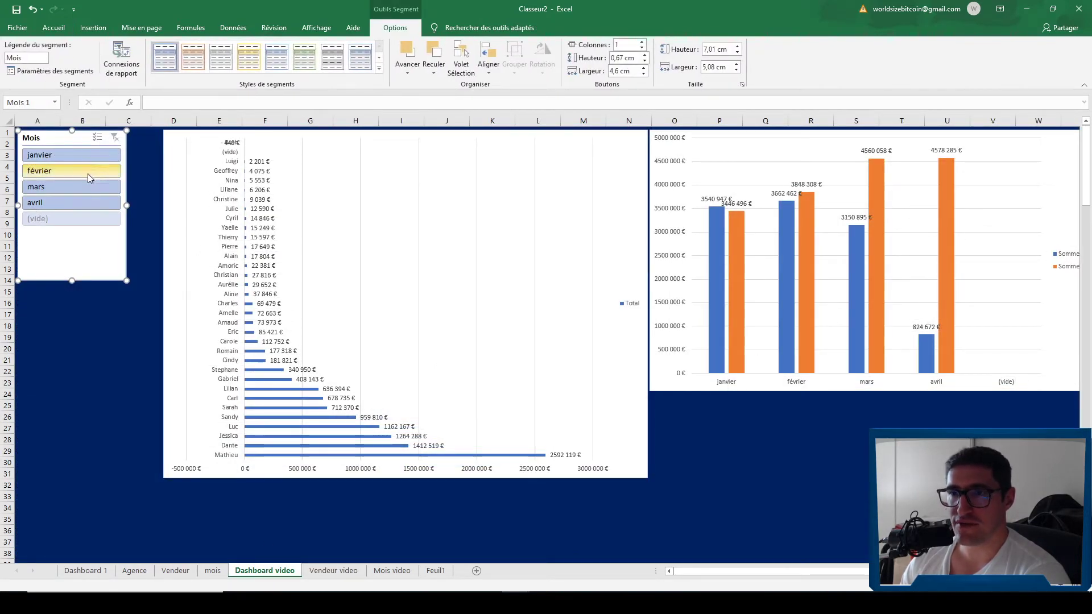
# Filter both charts by février with the Mois slicer, check the Vendeur video sheet, and clear the filter
pyautogui.click(71, 171)
pyautogui.click(336, 570)
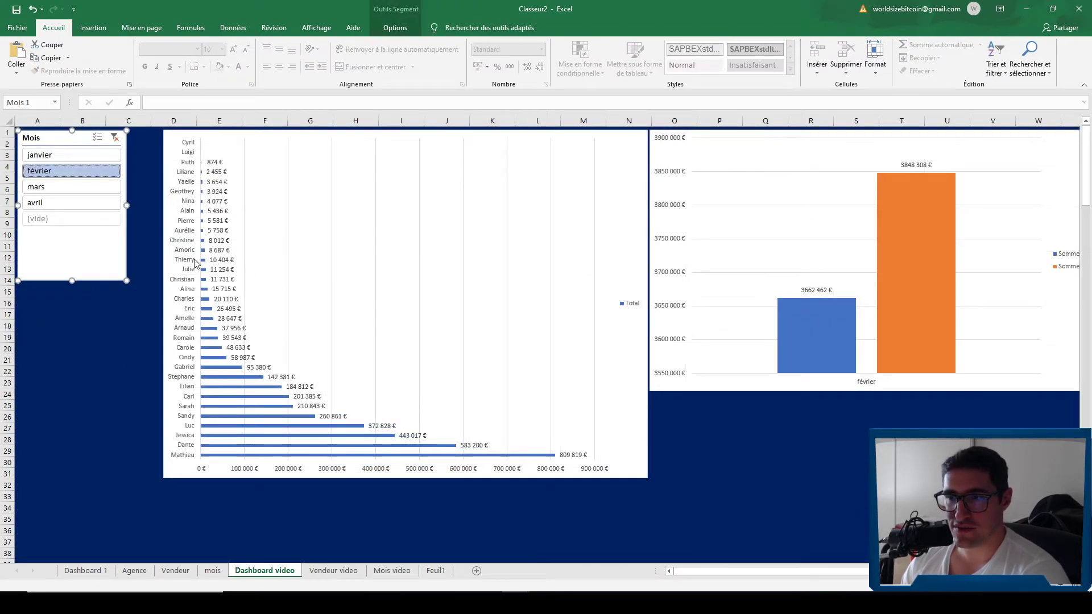
pyautogui.click(115, 137)
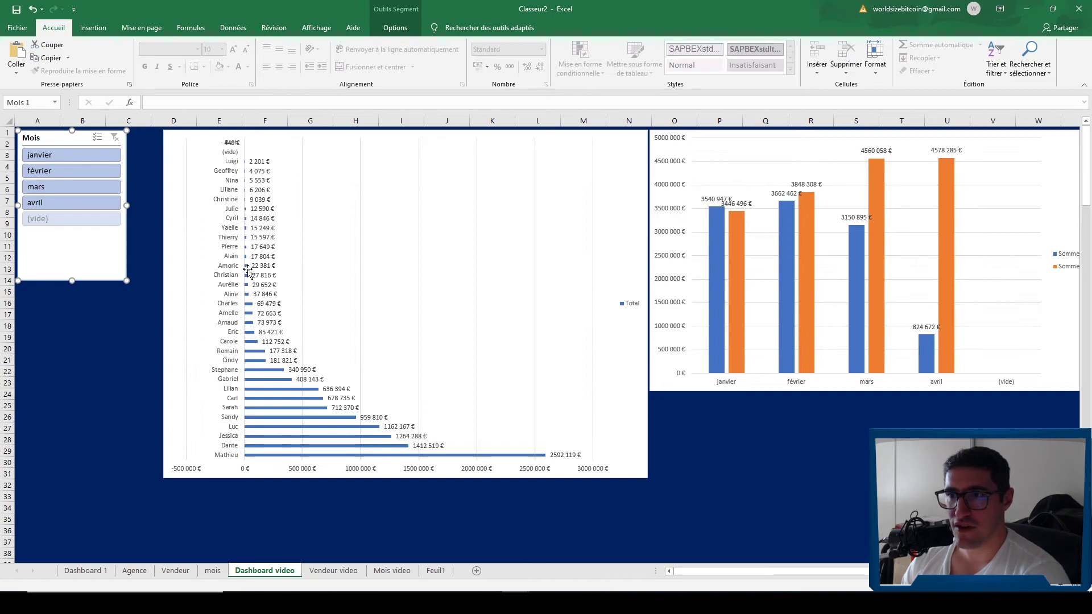
# Consult the slicer layout on the Dashboard 1 sheet and move the Mois slicer flush with column A's outer edge on Dashboard video
pyautogui.click(213, 571)
pyautogui.click(256, 572)
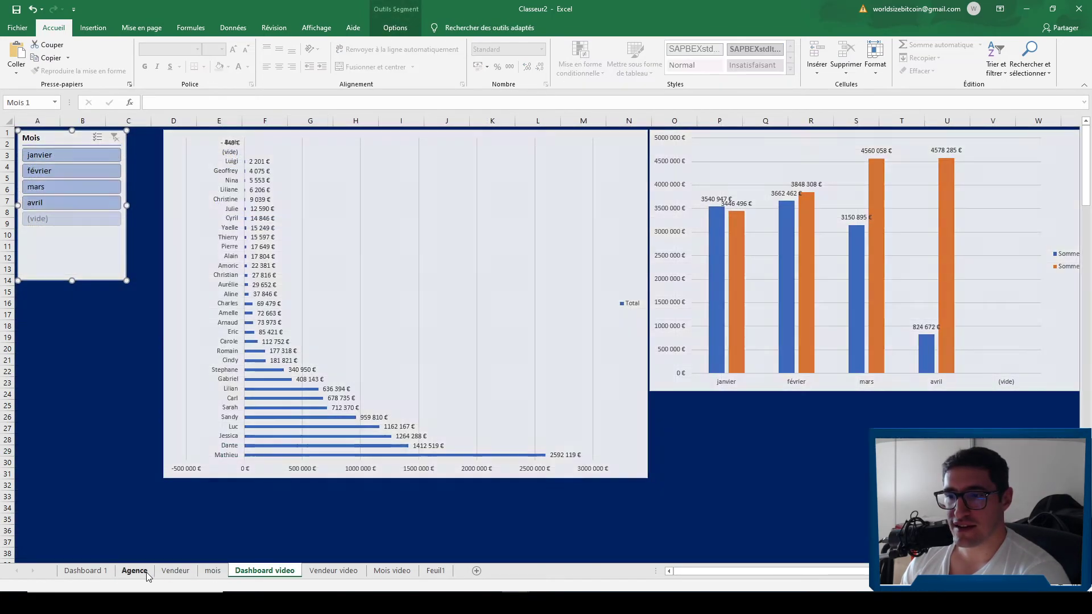
pyautogui.click(86, 572)
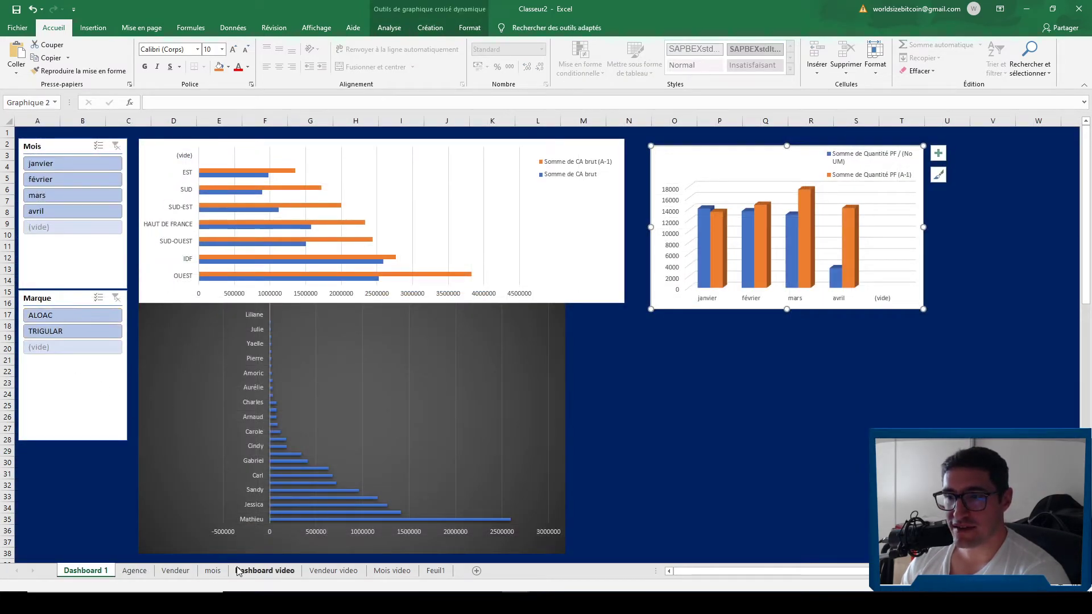
pyautogui.click(254, 571)
pyautogui.moveTo(72, 136); pyautogui.dragTo(69, 136)
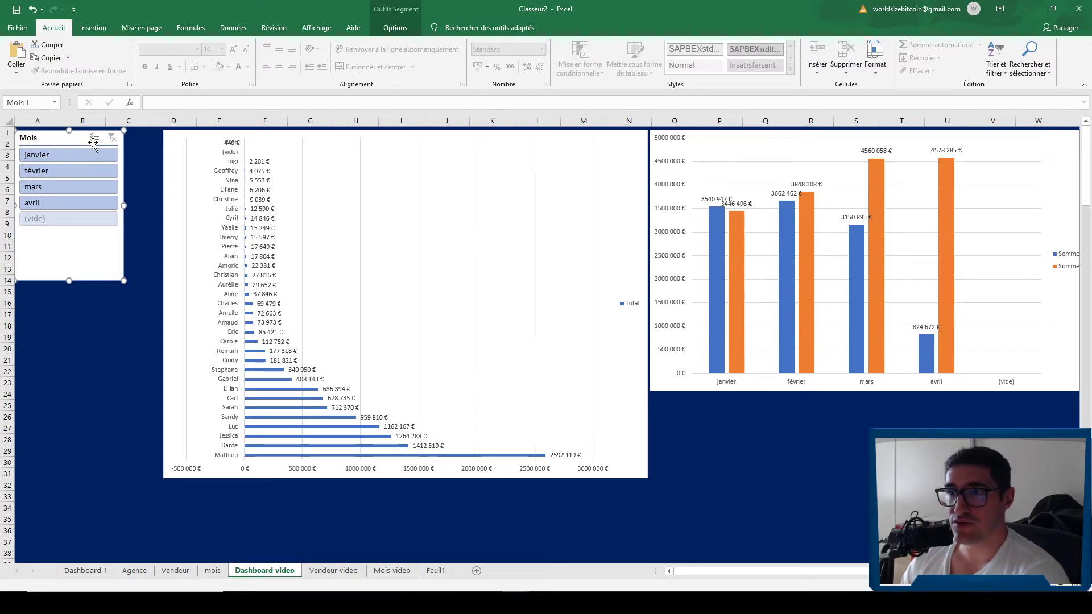
# Insert a Famille slicer from the seller chart and place it directly below the Mois slicer
pyautogui.click(307, 163)
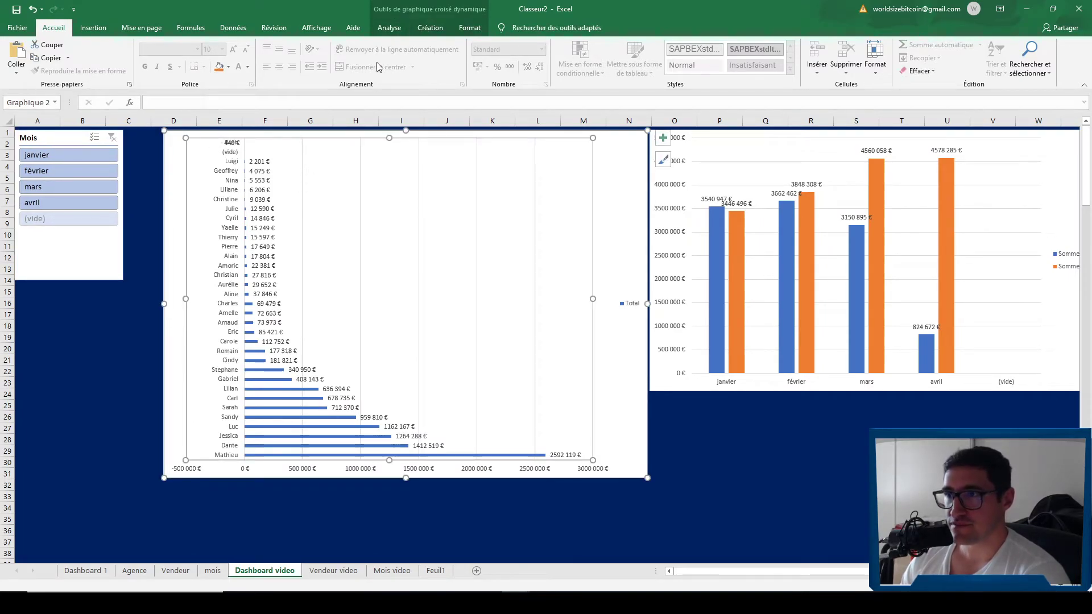
pyautogui.click(389, 27)
pyautogui.click(380, 60)
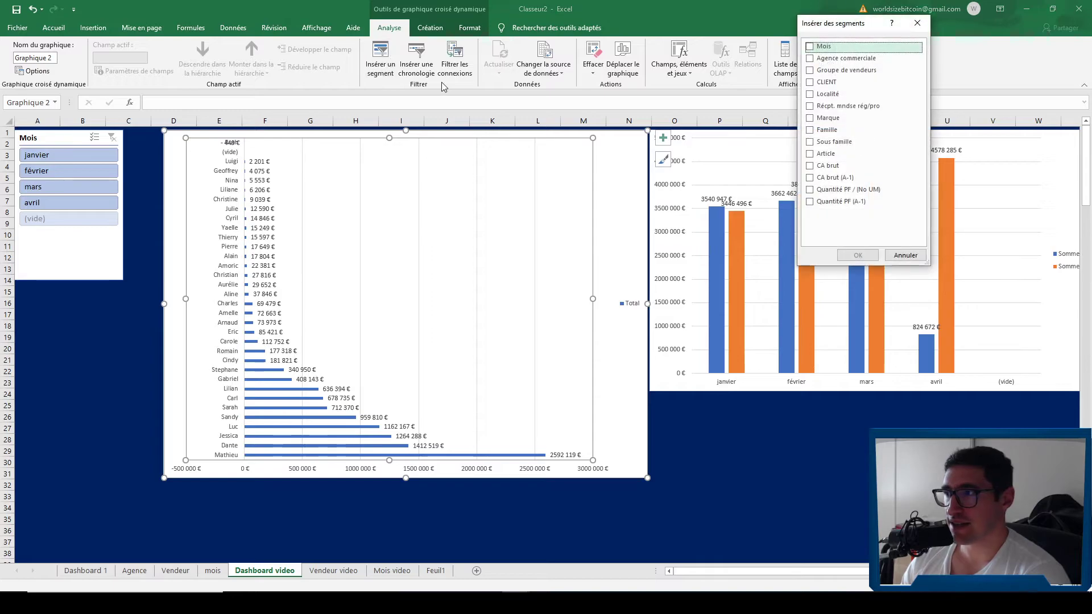
pyautogui.click(826, 118)
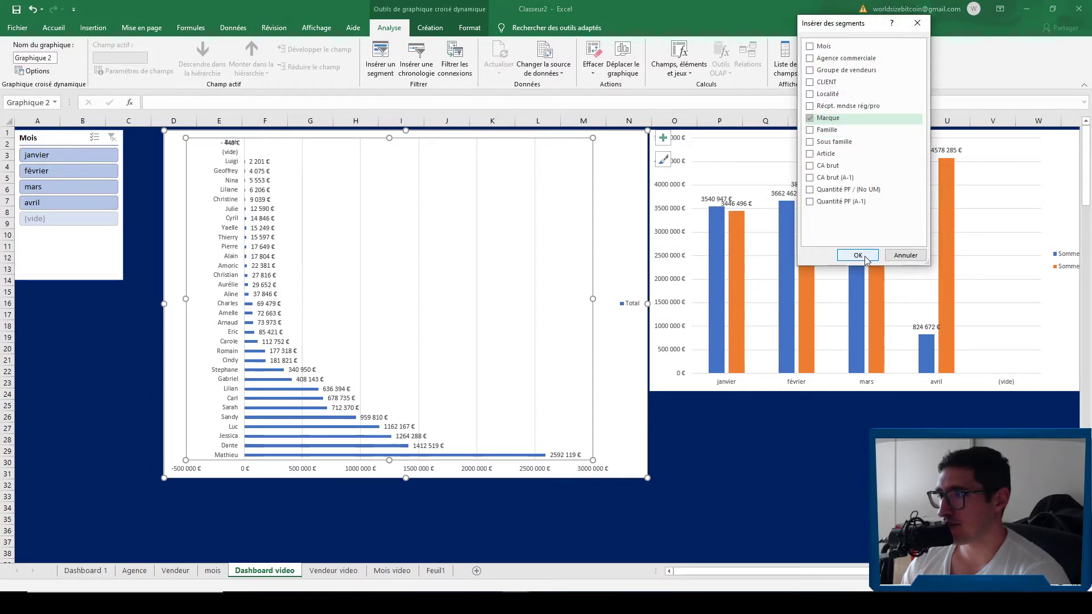
pyautogui.click(819, 117)
pyautogui.click(817, 131)
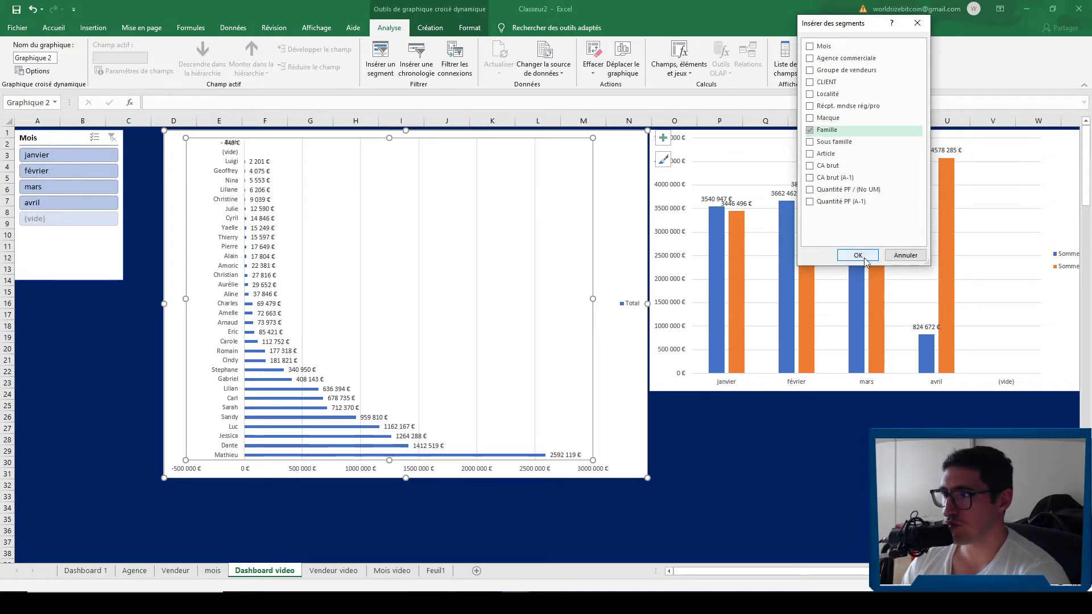
pyautogui.click(858, 256)
pyautogui.moveTo(586, 279); pyautogui.dragTo(81, 291)
# Connect the Famille slicer to the Mois video pivot table in its report connections
pyautogui.rightClick(81, 290)
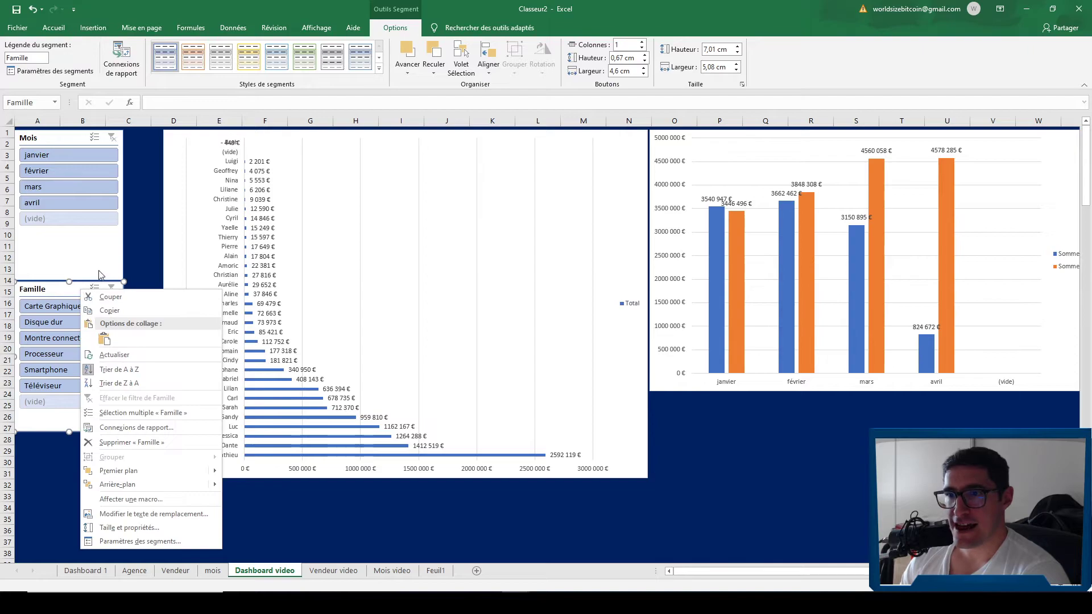
pyautogui.click(133, 430)
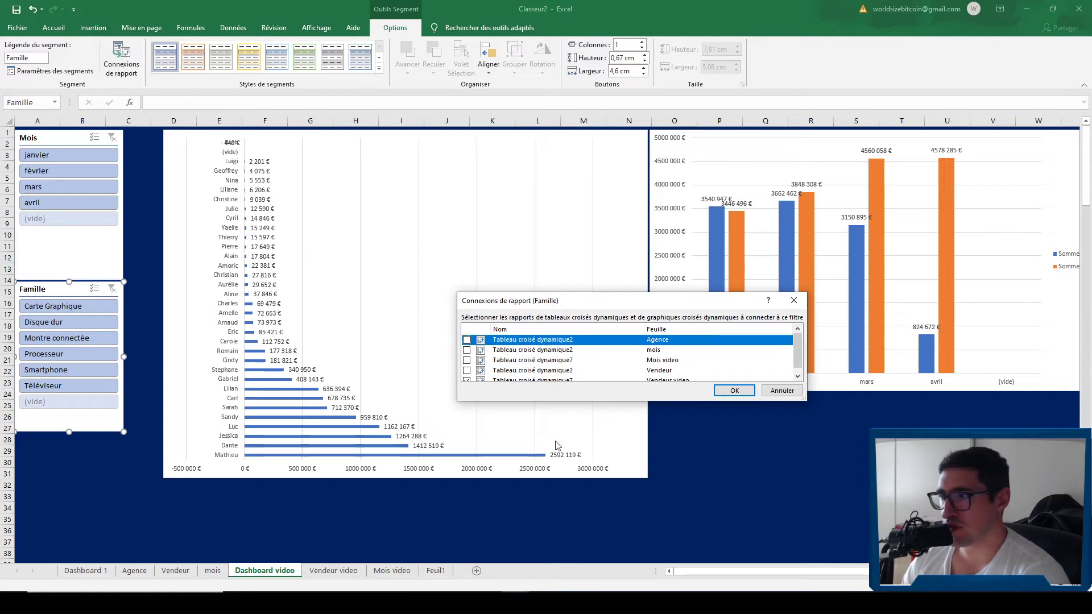
pyautogui.click(652, 362)
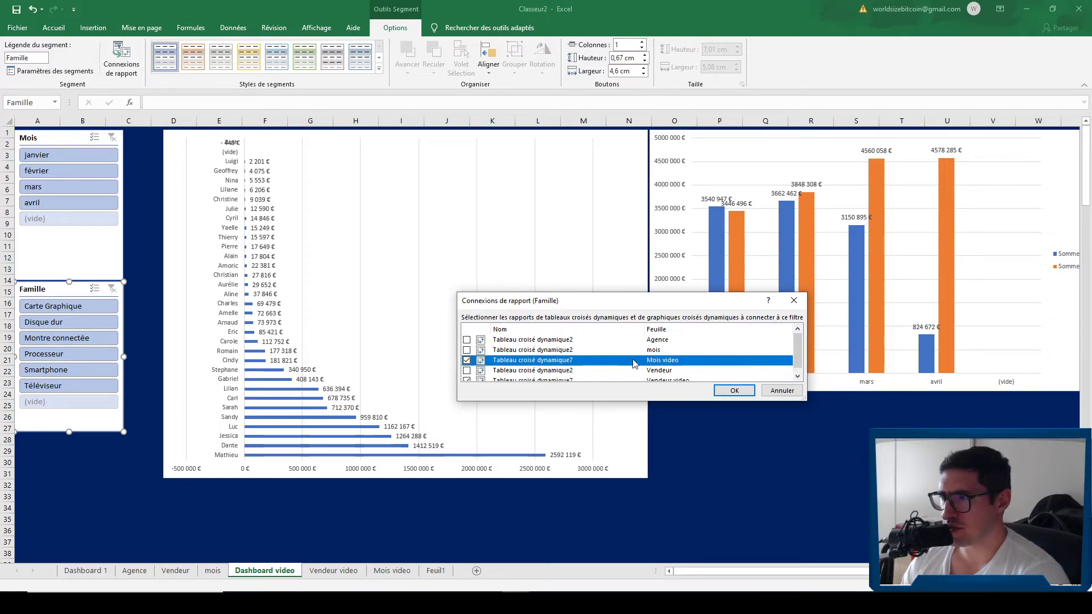
pyautogui.scroll(-1, 636, 364)
pyautogui.click(734, 390)
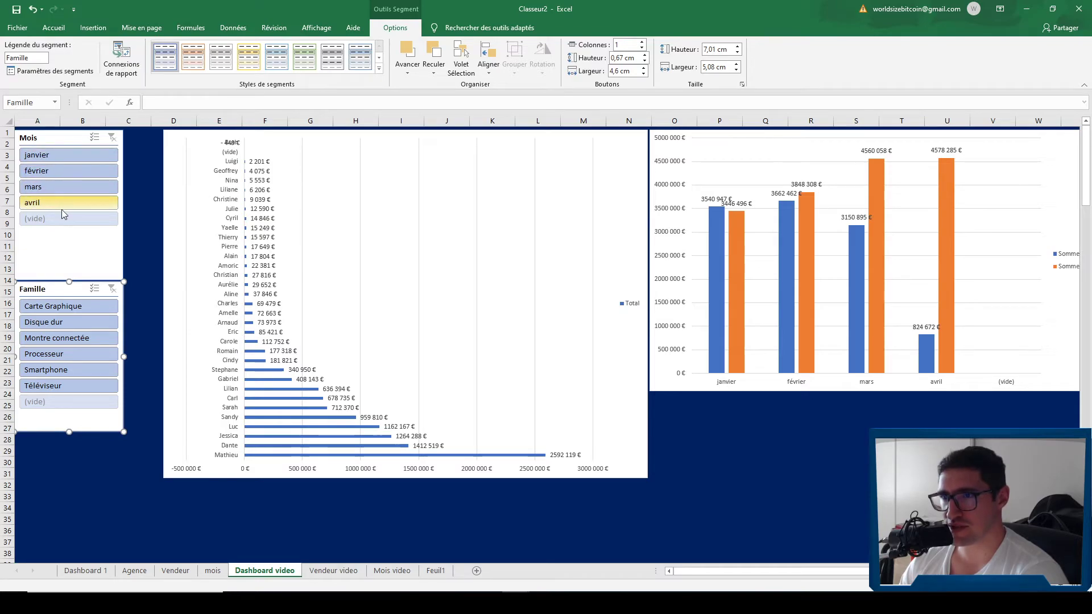
# Filter the charts by février and Processeur, and add Téléviseur using the Famille slicer's multiple selection
pyautogui.click(70, 357)
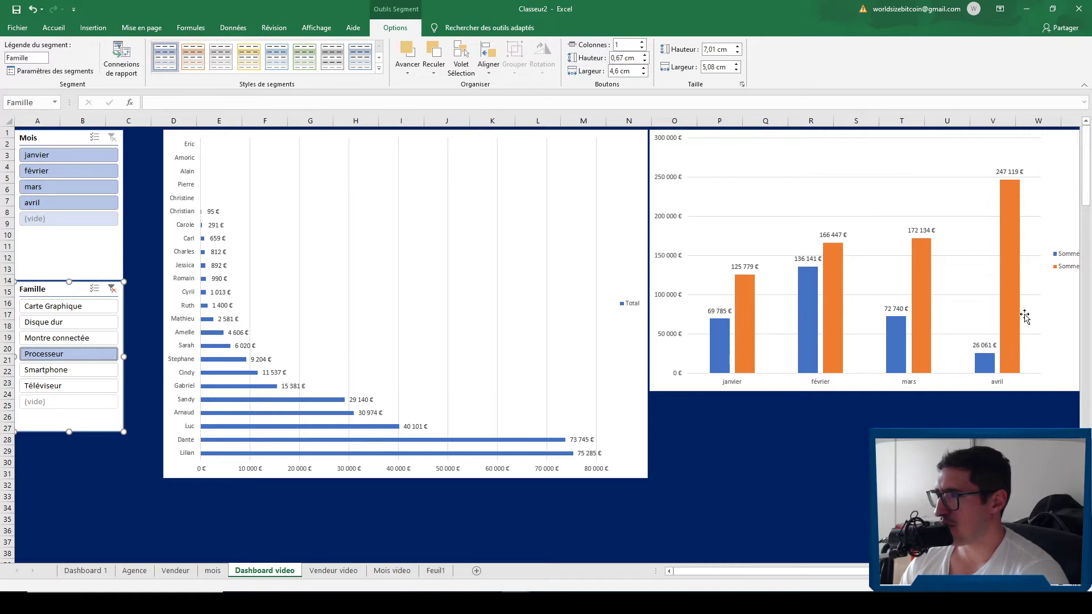
pyautogui.click(53, 175)
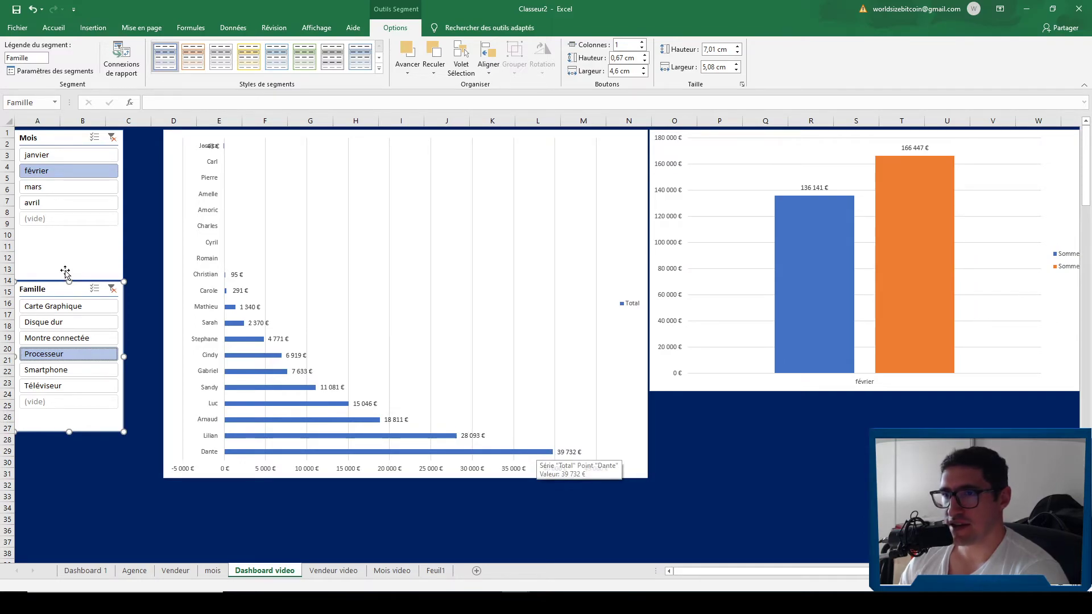
pyautogui.click(75, 359)
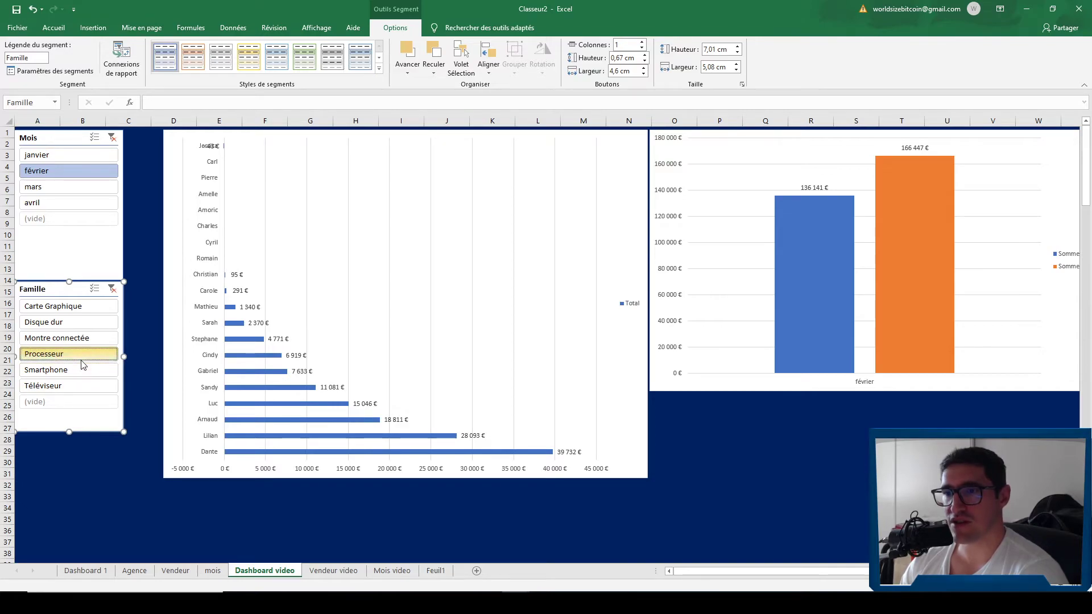
pyautogui.click(94, 288)
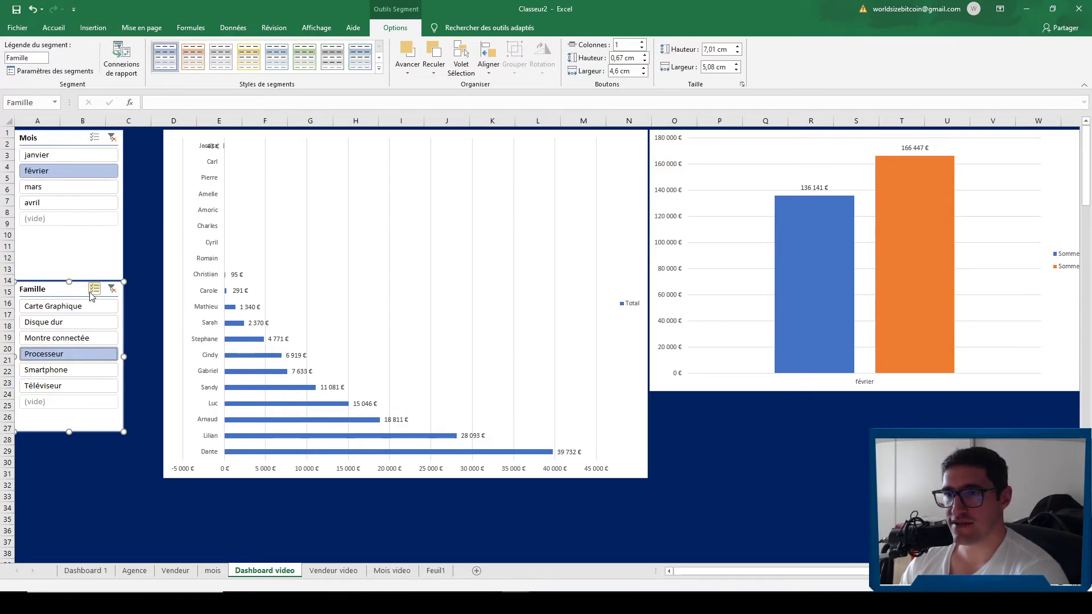
pyautogui.click(80, 388)
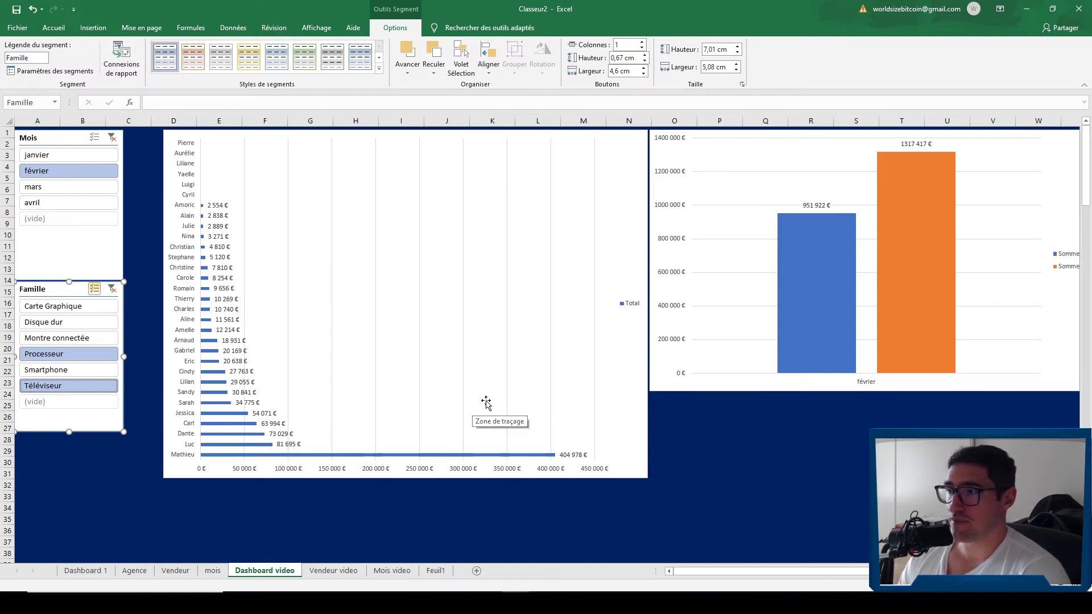
# Review the source data on Feuil1 and the pivot sheets Mois video and Vendeur video, and return to Dashboard video
pyautogui.click(436, 570)
pyautogui.click(594, 213)
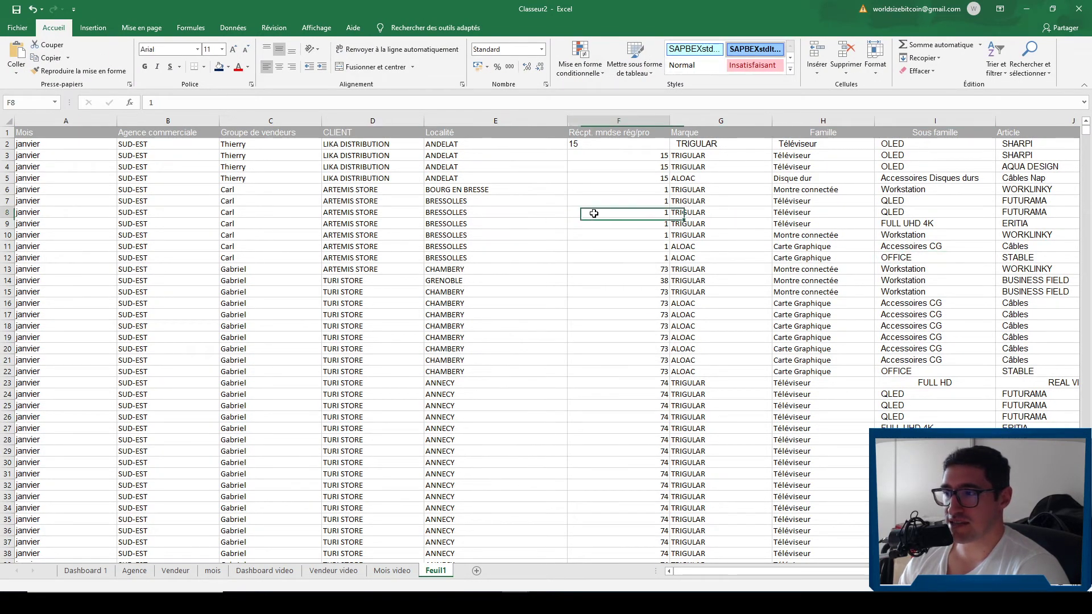
pyautogui.click(392, 571)
pyautogui.click(341, 571)
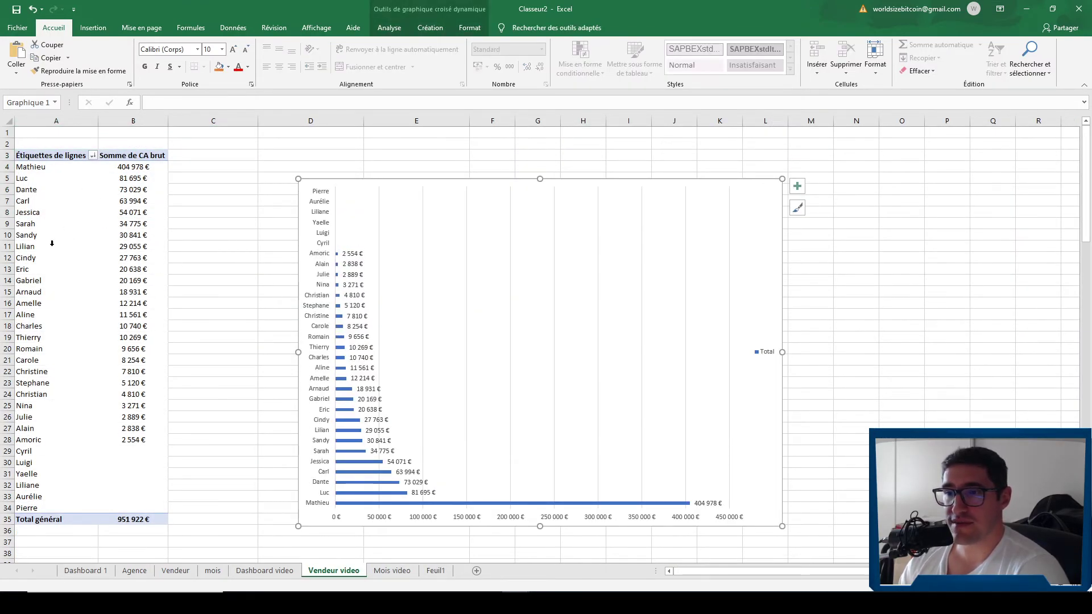
pyautogui.click(265, 571)
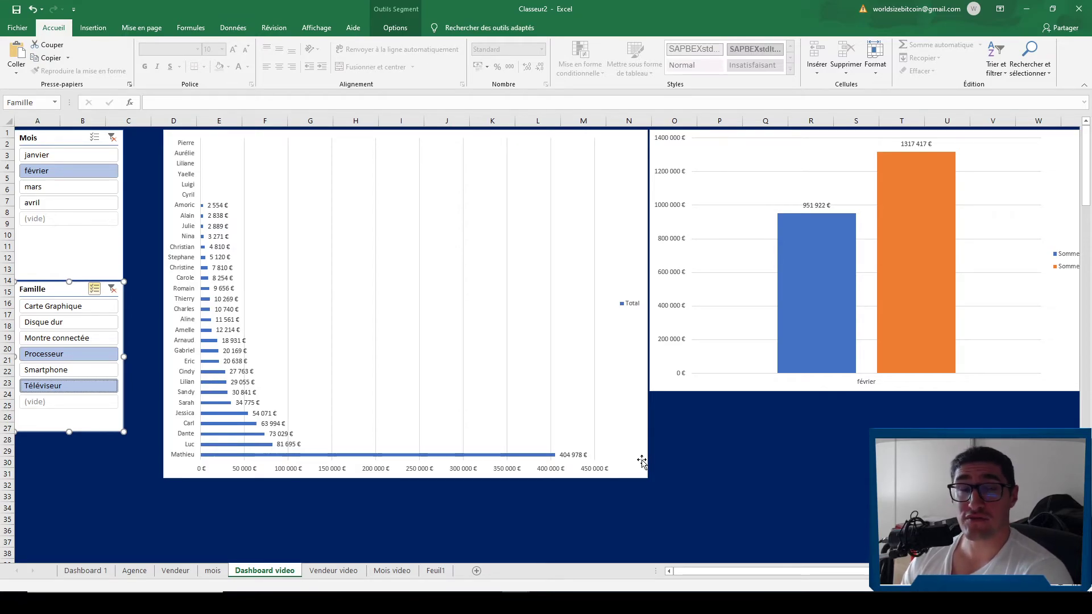
pyautogui.click(645, 446)
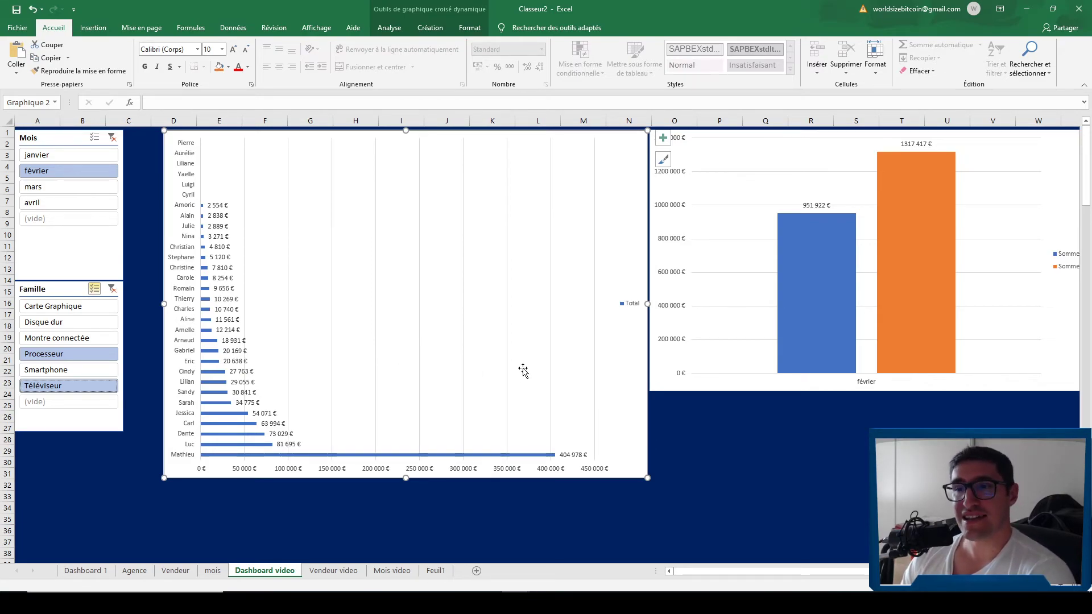
pyautogui.click(684, 450)
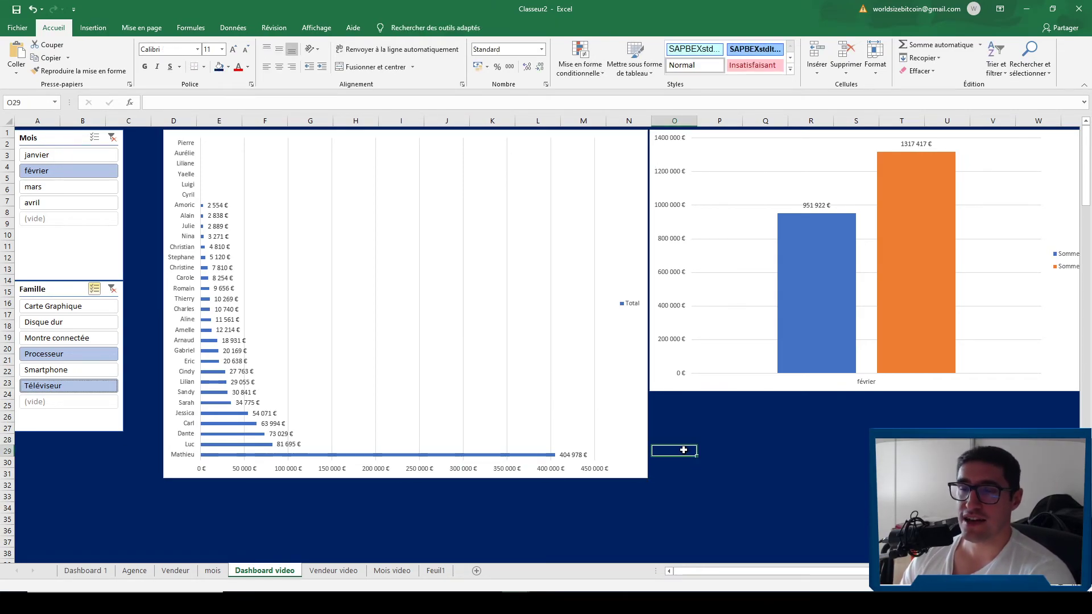
pyautogui.click(737, 439)
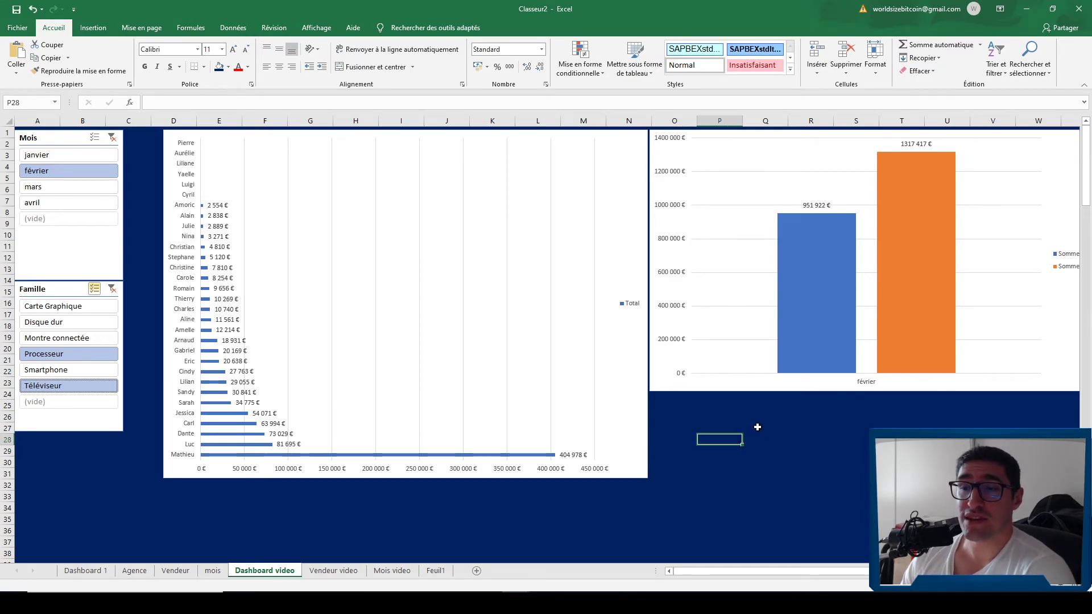
pyautogui.click(721, 447)
pyautogui.click(748, 429)
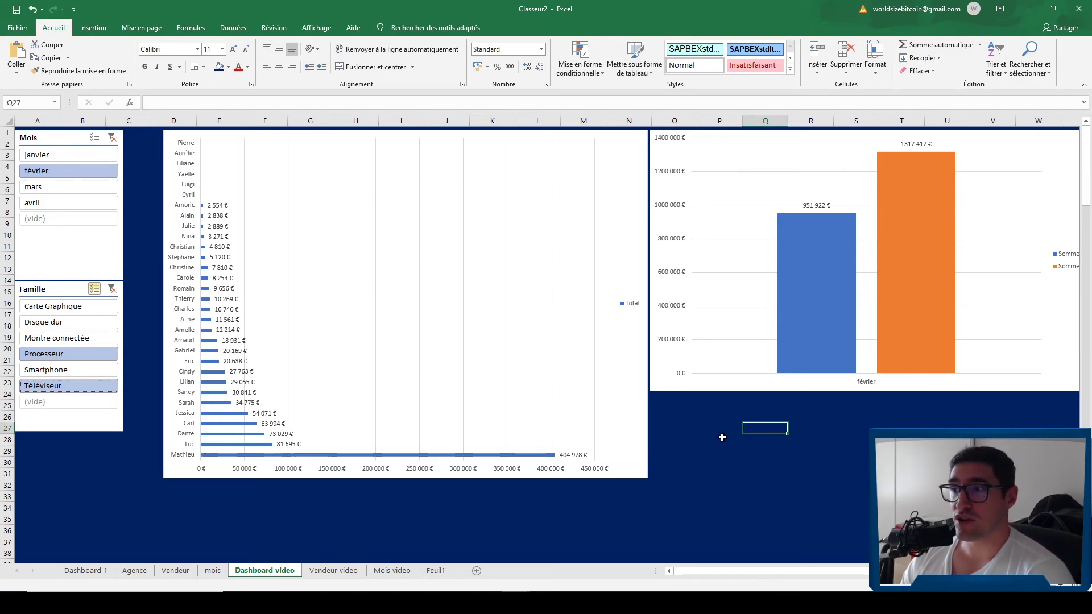
# Look at the Groupe de vendeurs data on Feuil1 and return to Dashboard video
pyautogui.click(436, 571)
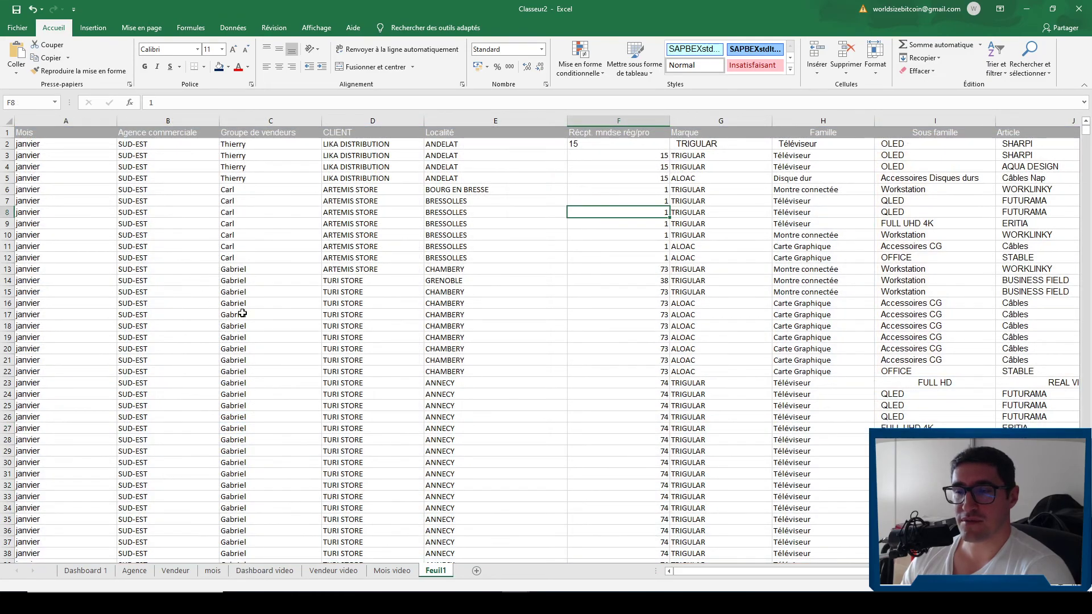
pyautogui.click(229, 305)
pyautogui.click(238, 571)
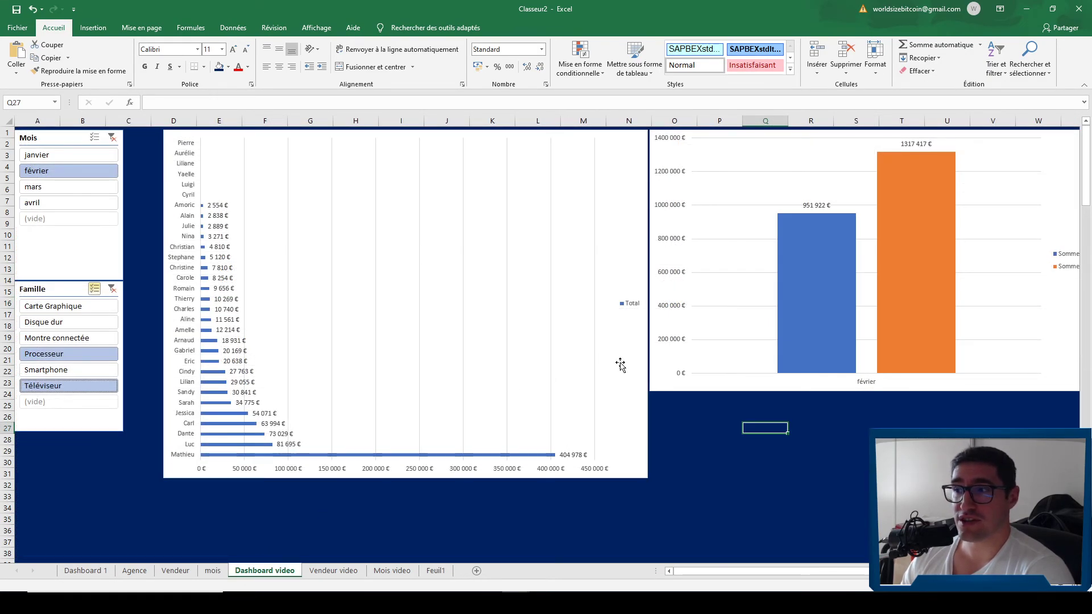
pyautogui.click(724, 442)
pyautogui.click(767, 418)
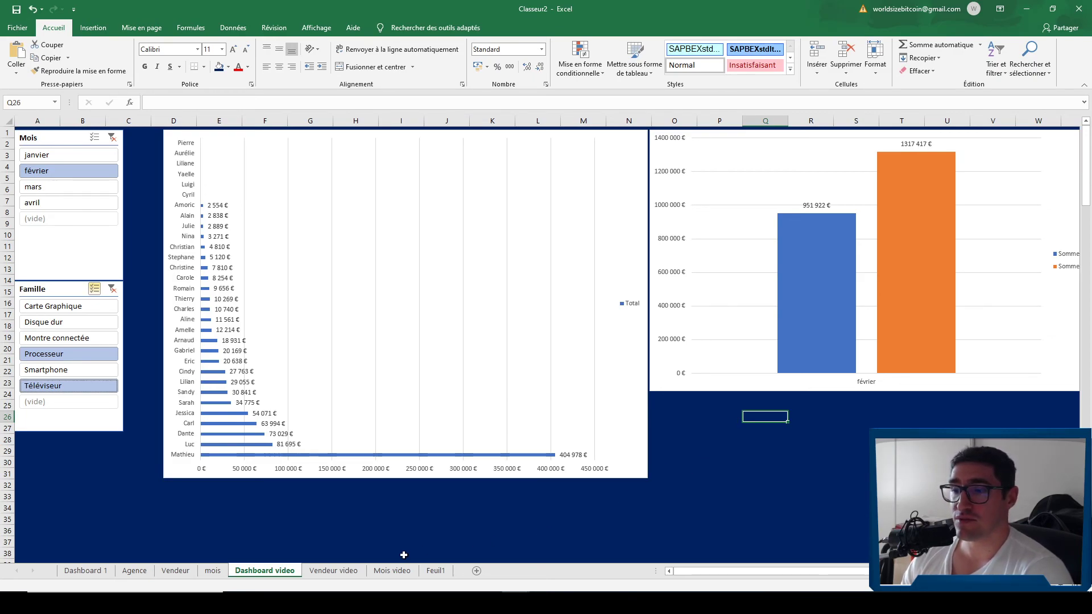
# Examine the seller pivot table on Vendeur video and the Localité data on Feuil1, and return to Dashboard video
pyautogui.hotkey('ctrl', 'pagedown')
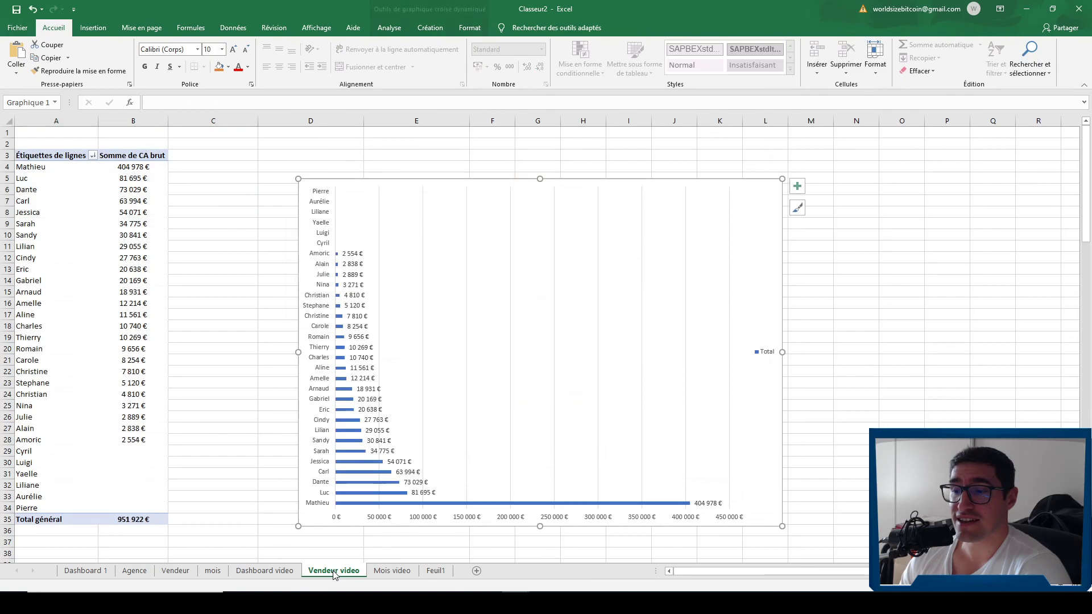
pyautogui.click(102, 238)
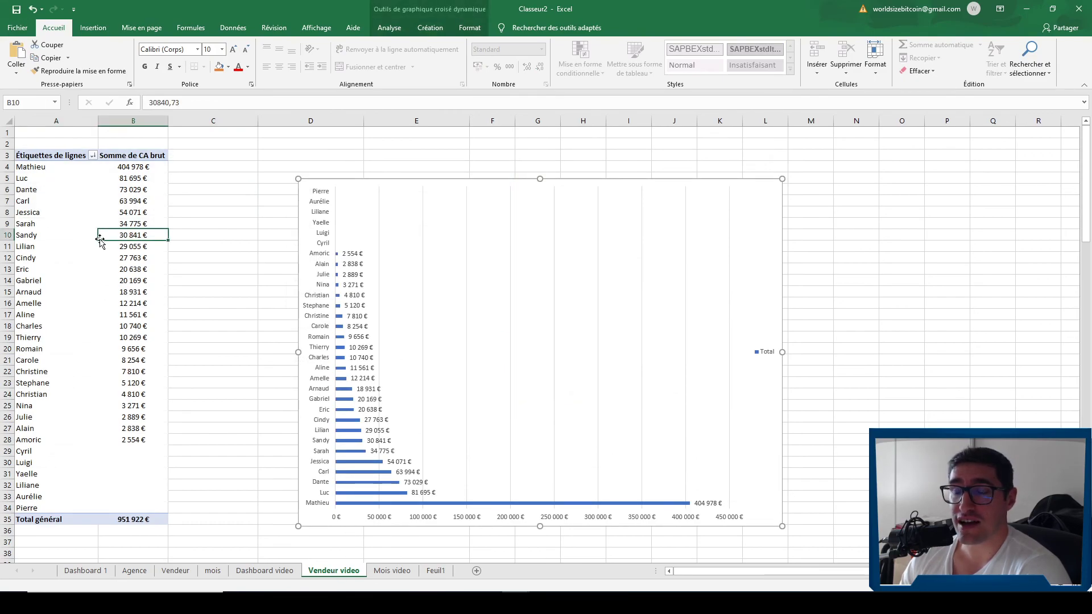
pyautogui.click(74, 211)
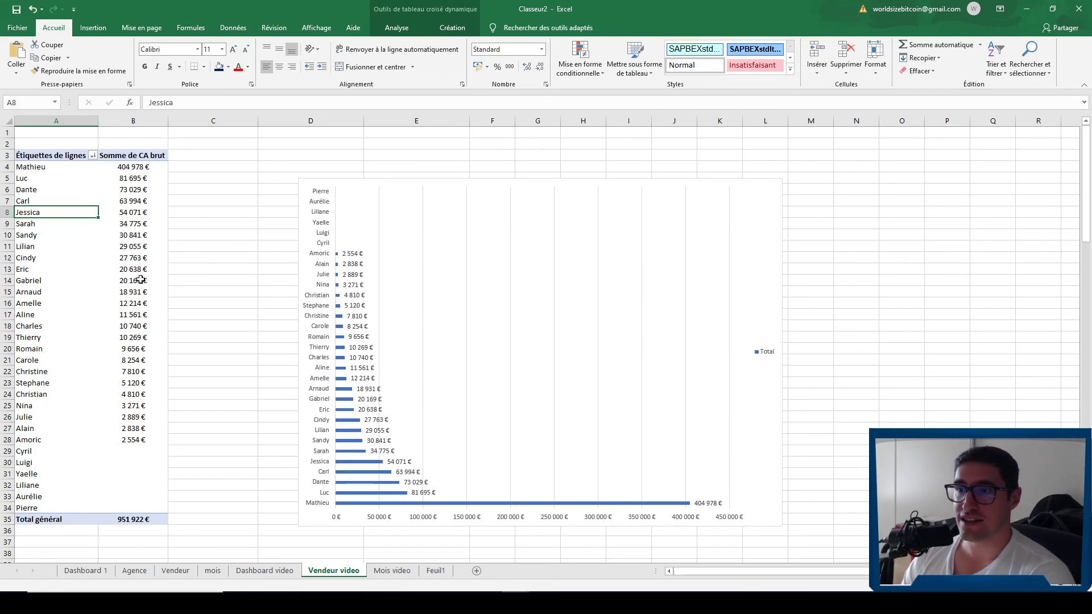
pyautogui.click(436, 570)
pyautogui.click(432, 292)
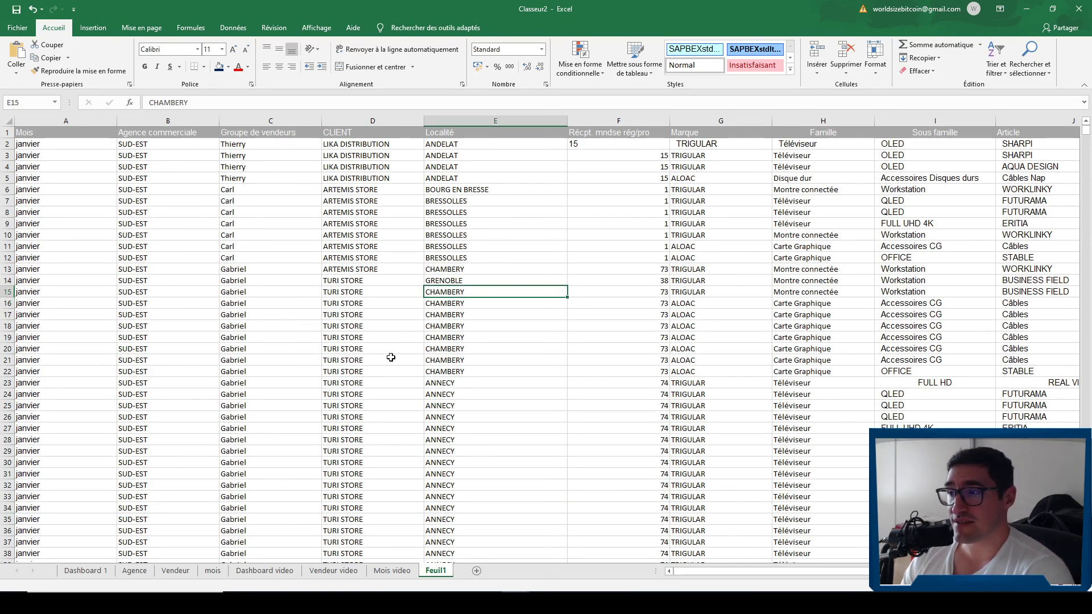
pyautogui.moveTo(392, 370); pyautogui.dragTo(501, 281)
pyautogui.click(489, 281)
pyautogui.click(265, 571)
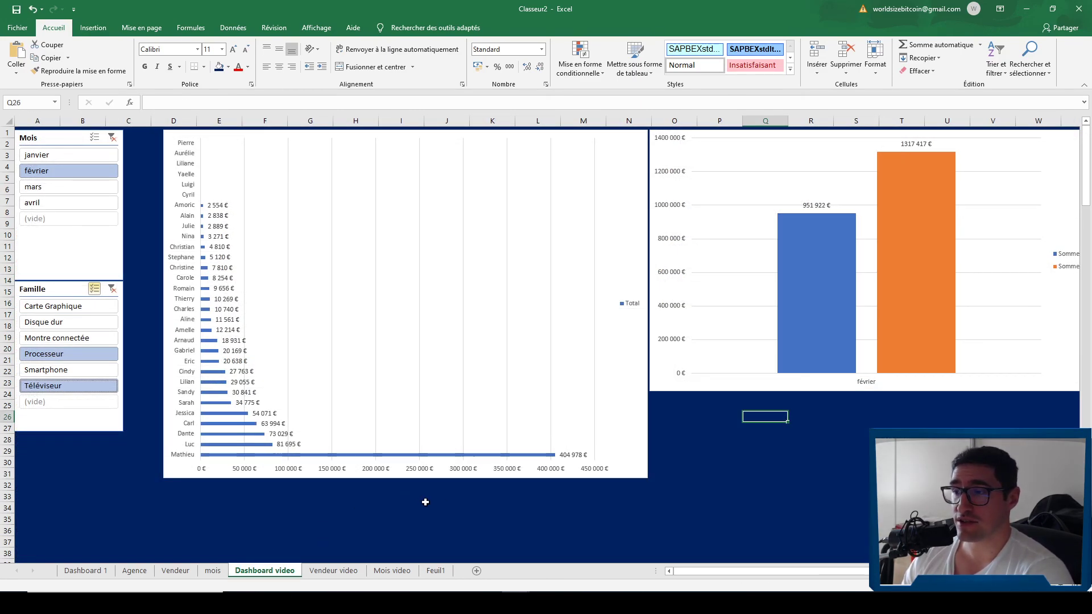
pyautogui.click(701, 481)
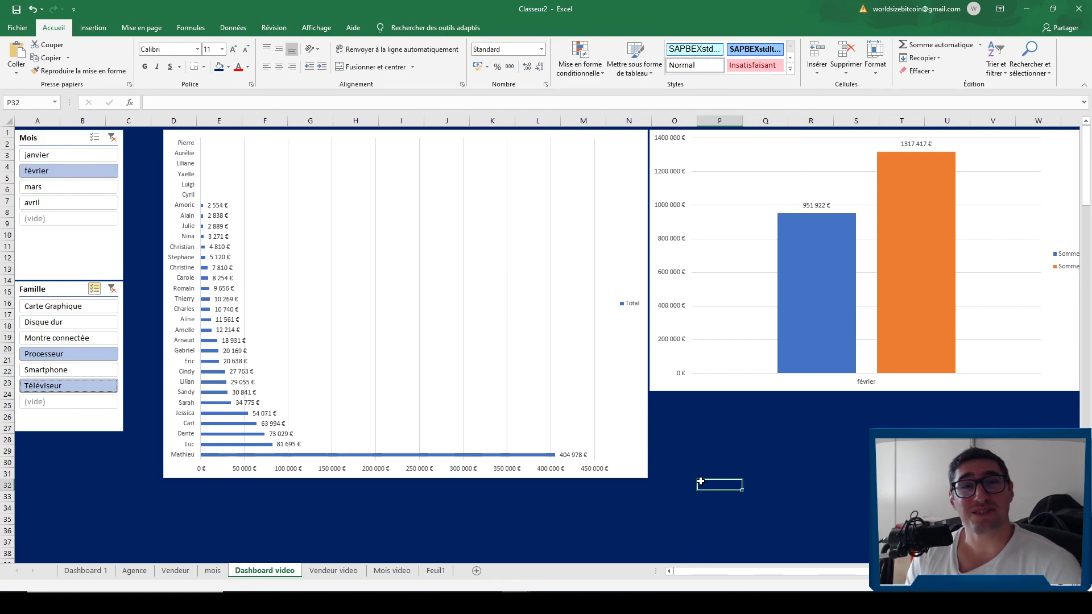